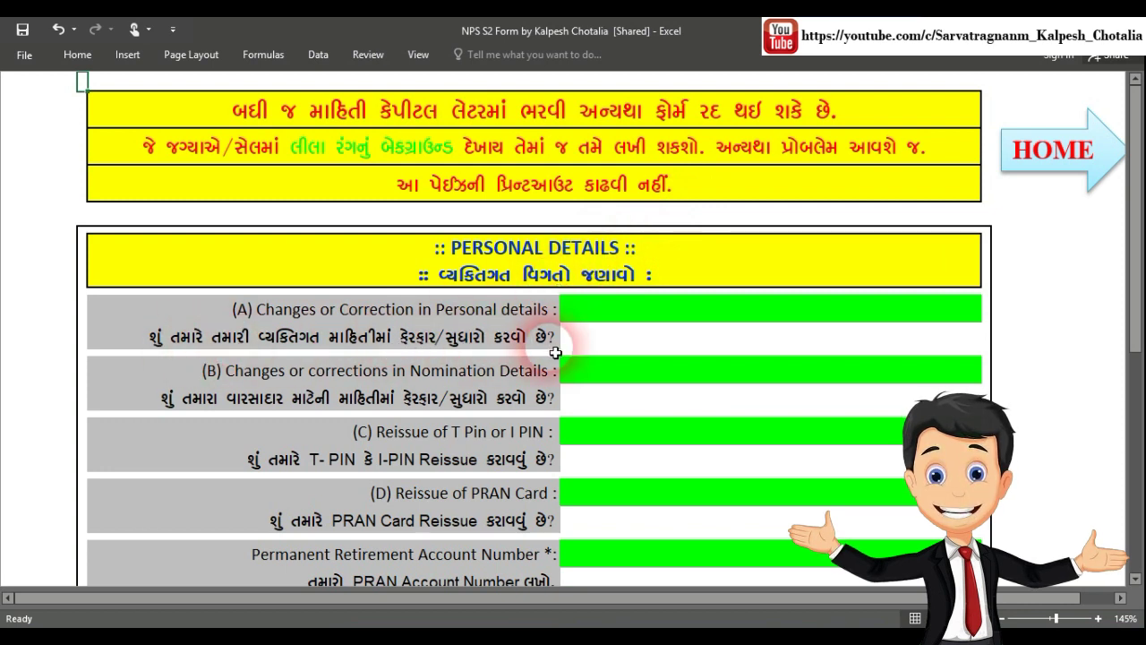
# Answer Yes to changes in personal details (A) and nomination details (B)
pyautogui.click(962, 311)
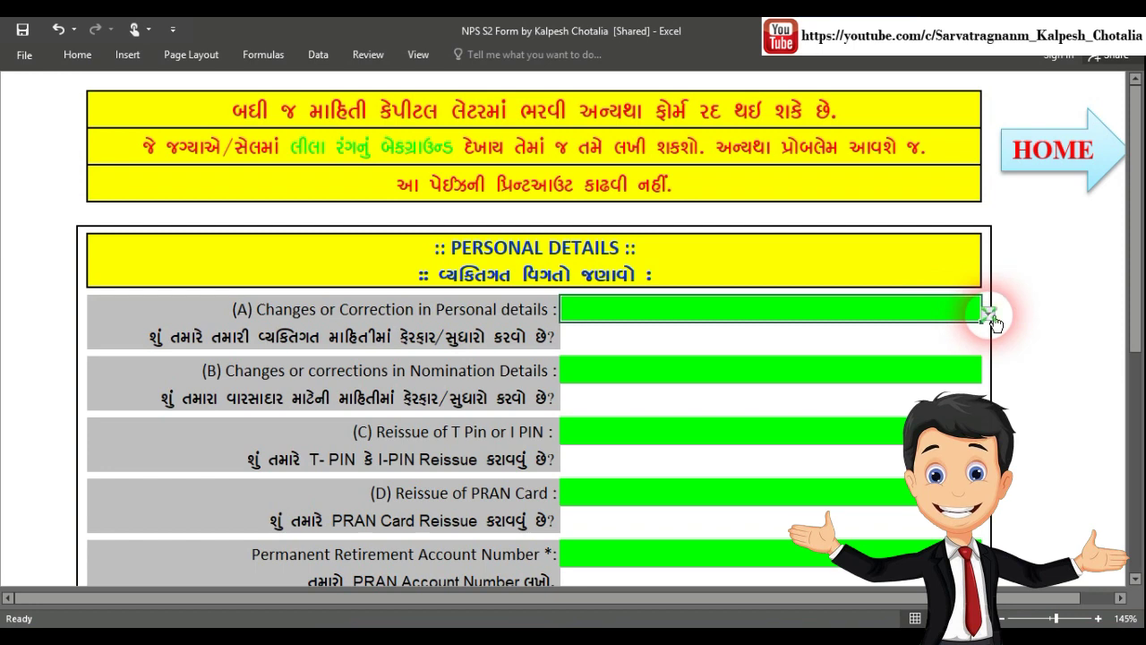
pyautogui.click(988, 314)
pyautogui.click(918, 332)
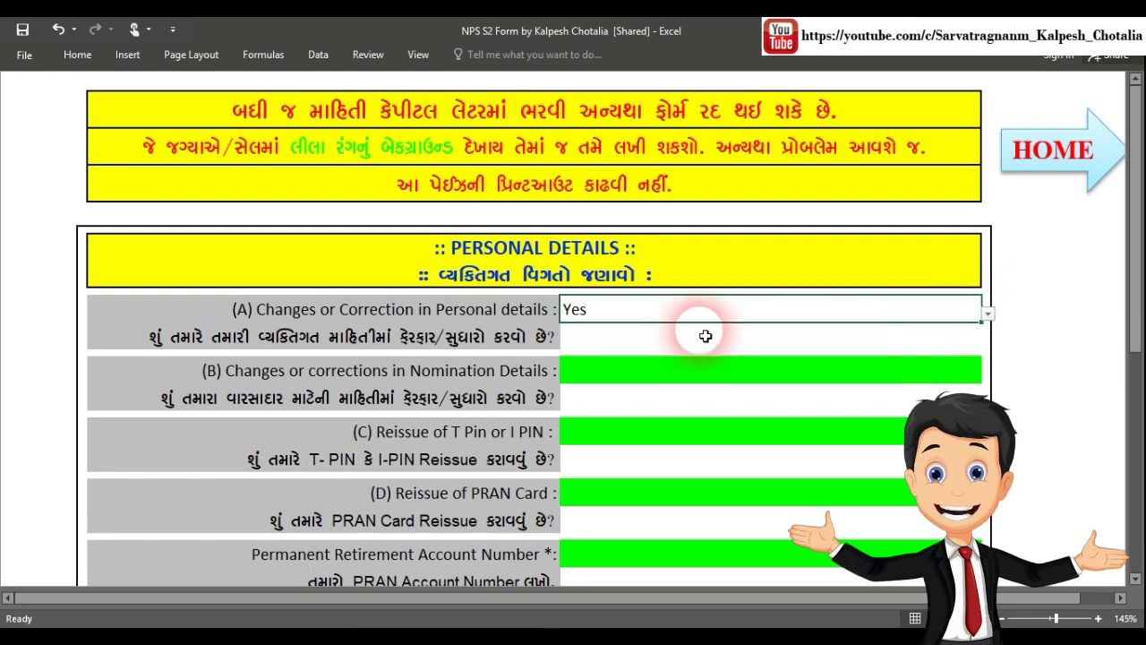
pyautogui.scroll(-1, 542, 334)
pyautogui.scroll(-2, 542, 334)
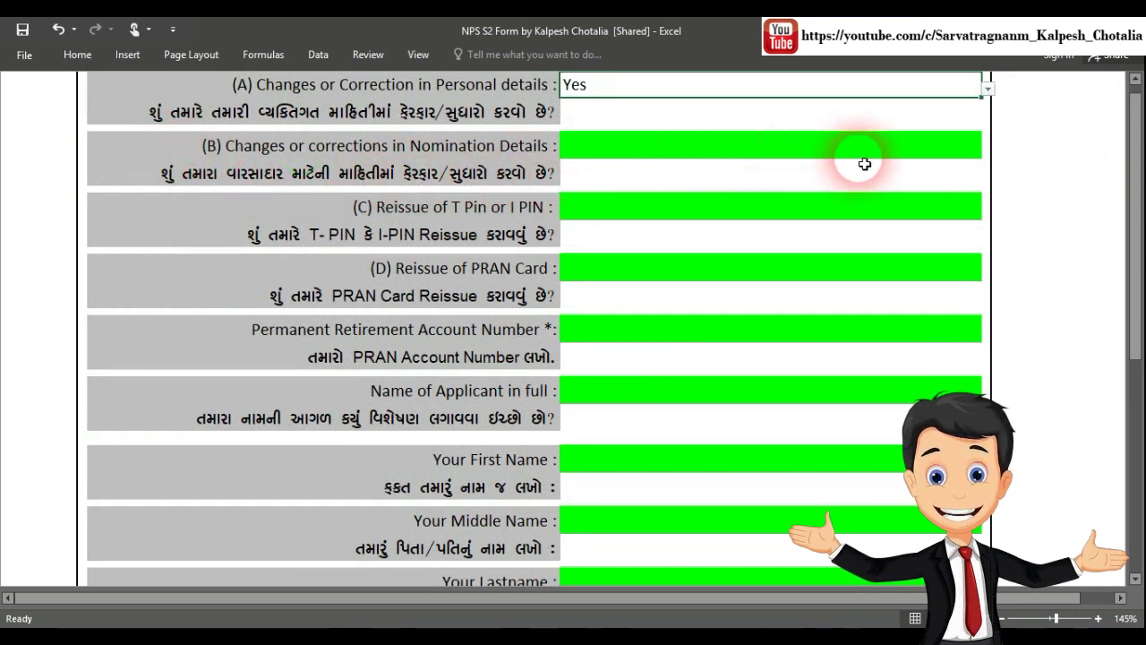
pyautogui.click(974, 150)
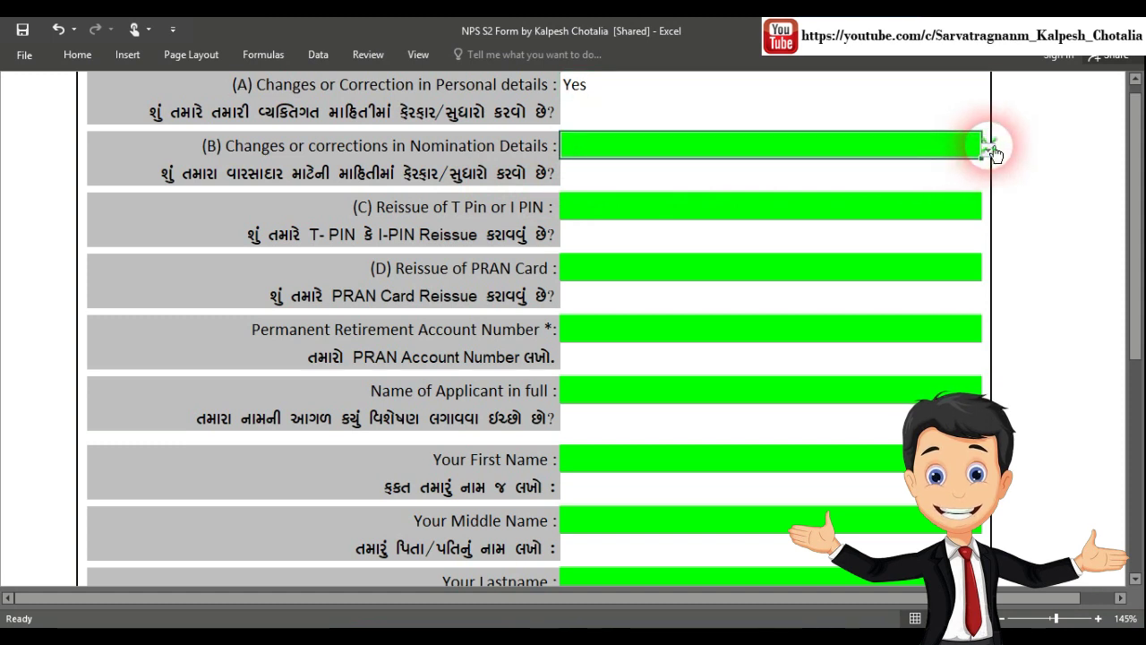
pyautogui.click(989, 151)
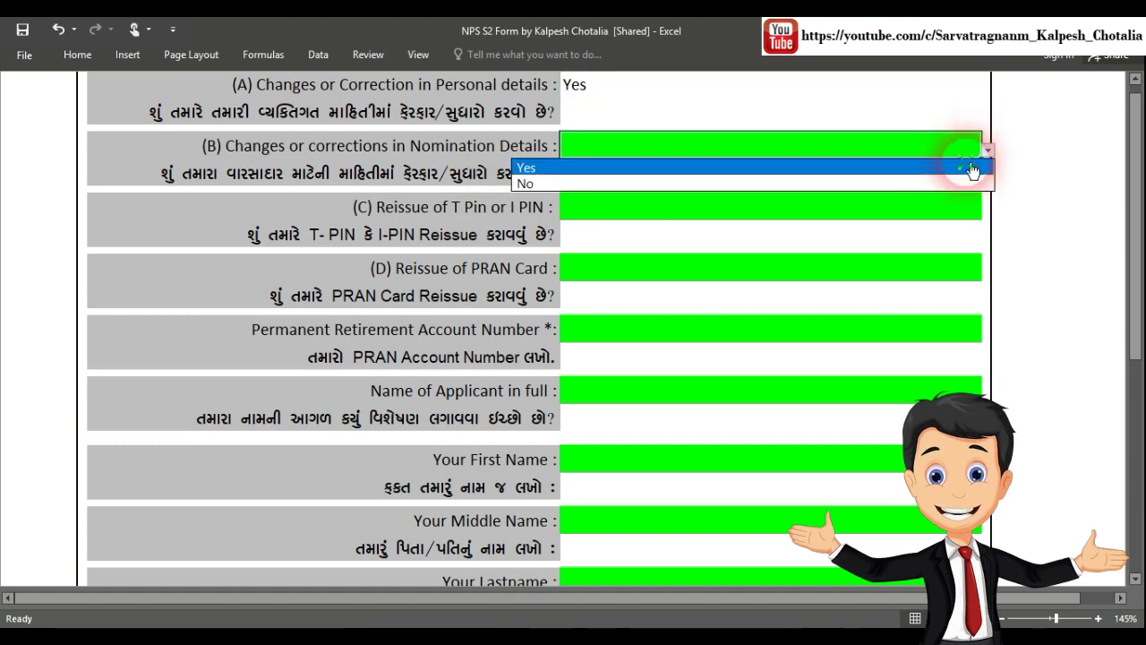
pyautogui.click(974, 167)
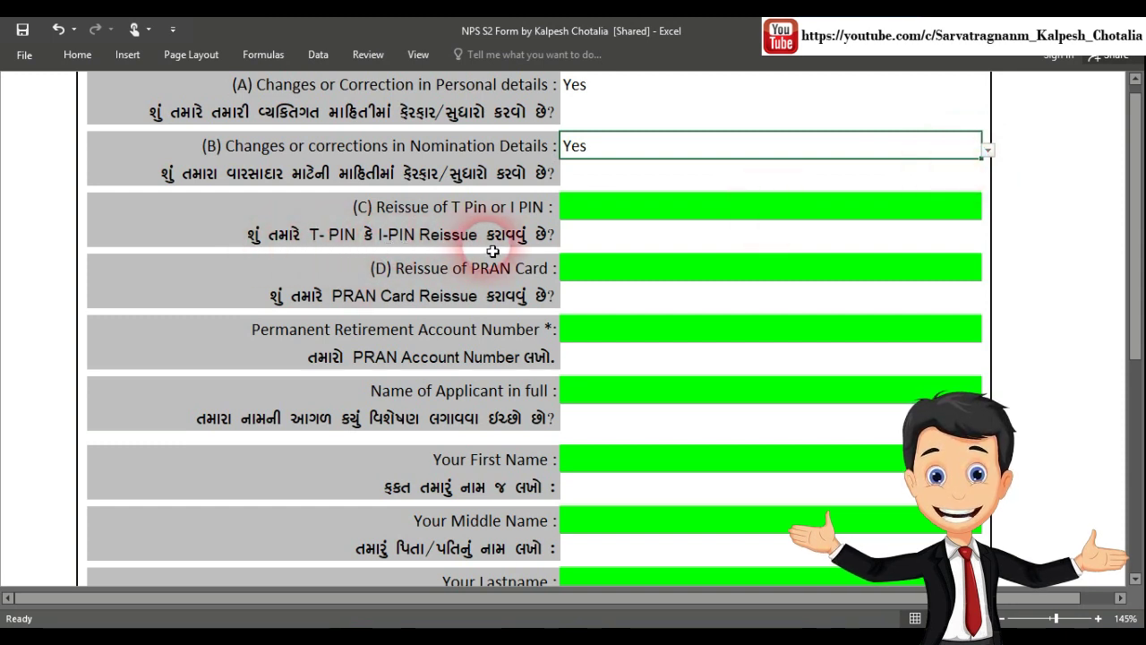
# Answer No to T-PIN/I-PIN reissue and PRAN Card reissue
pyautogui.click(896, 210)
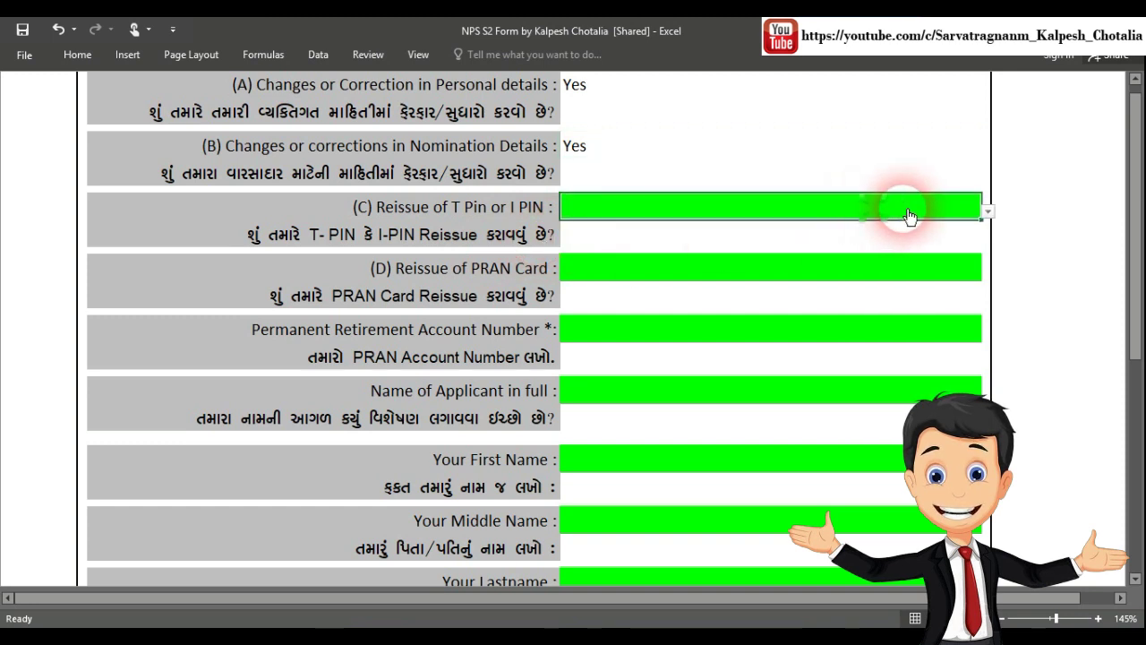
pyautogui.click(988, 214)
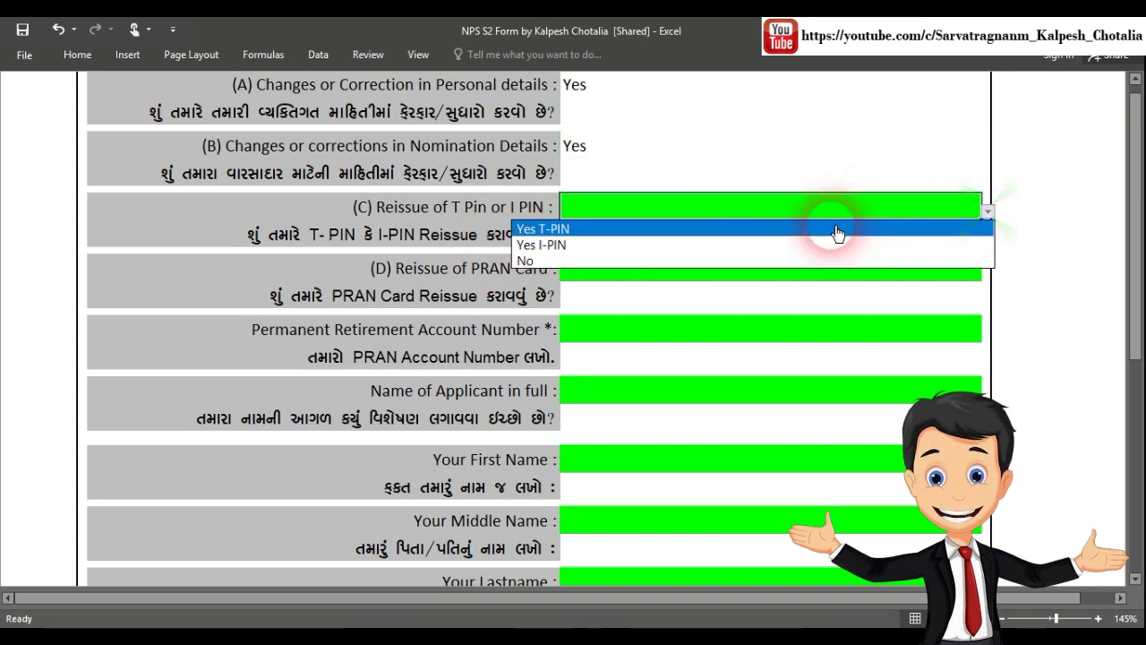
pyautogui.click(552, 262)
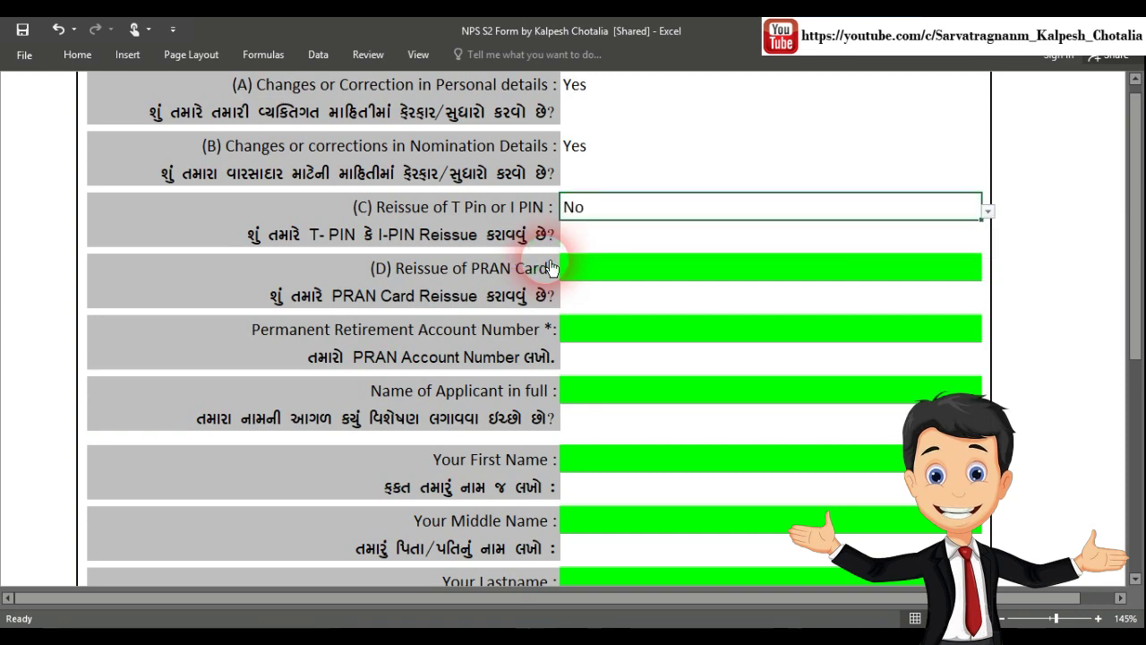
pyautogui.scroll(-2, 552, 268)
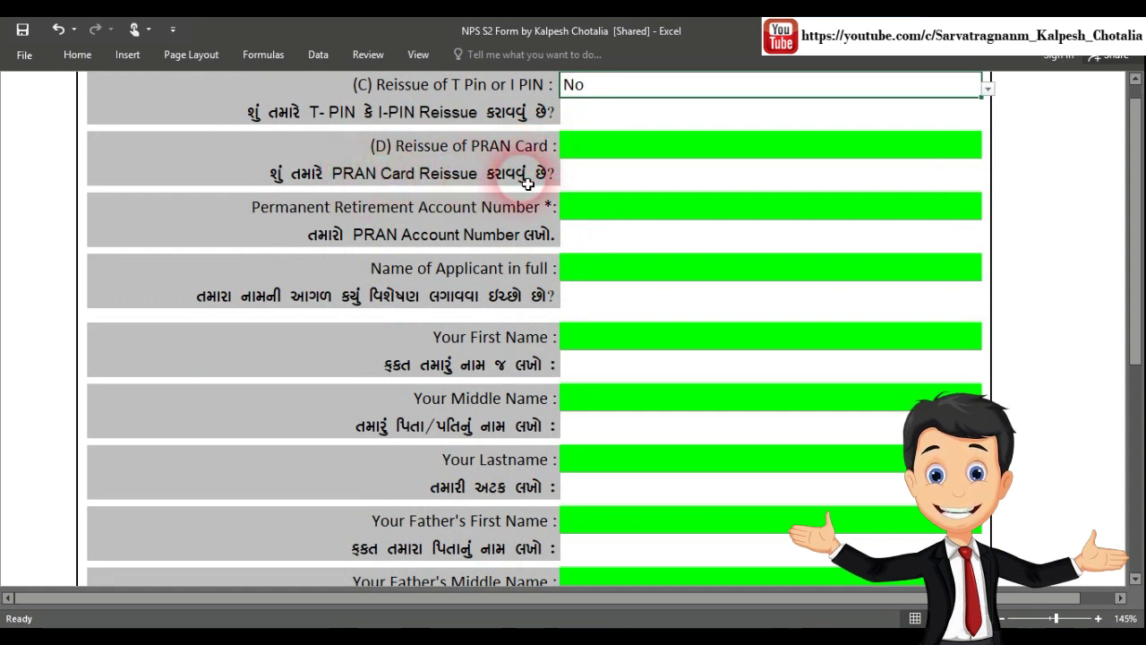
pyautogui.click(850, 152)
pyautogui.click(987, 150)
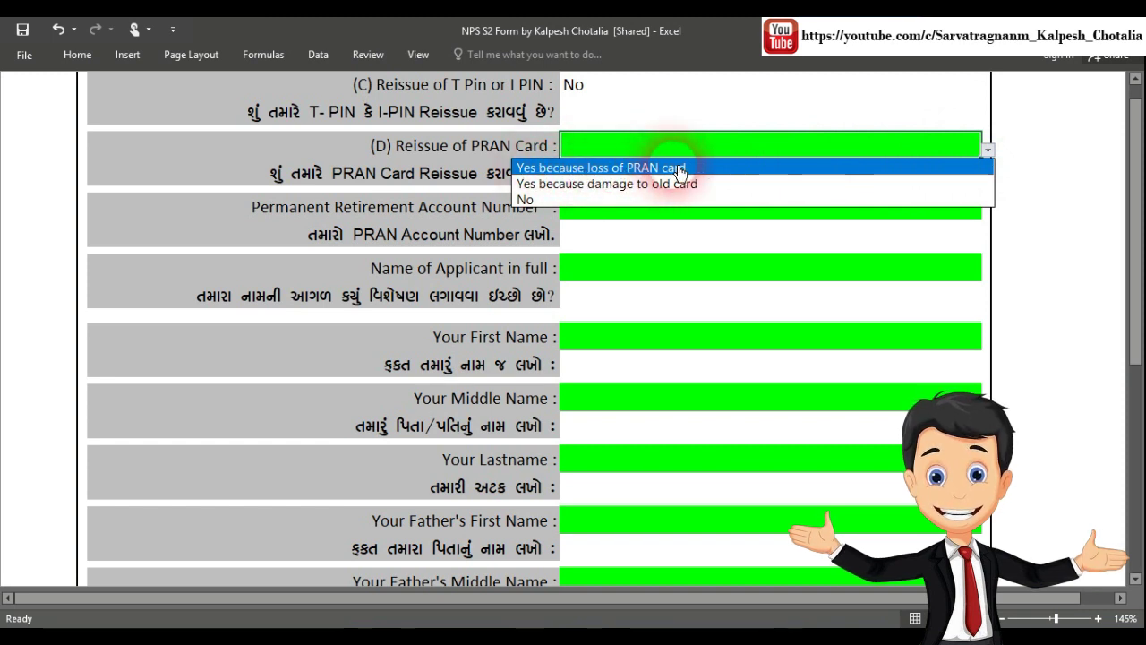
pyautogui.click(713, 205)
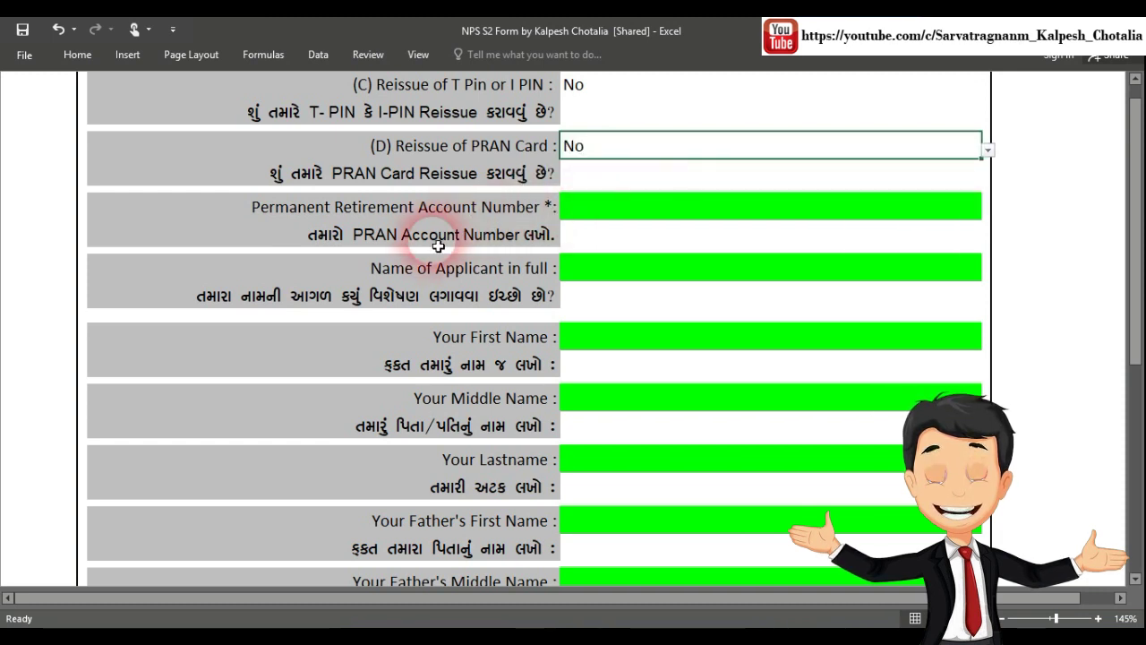
# Enter the applicant's PRAN number and choose Shri as the name title
pyautogui.click(656, 217)
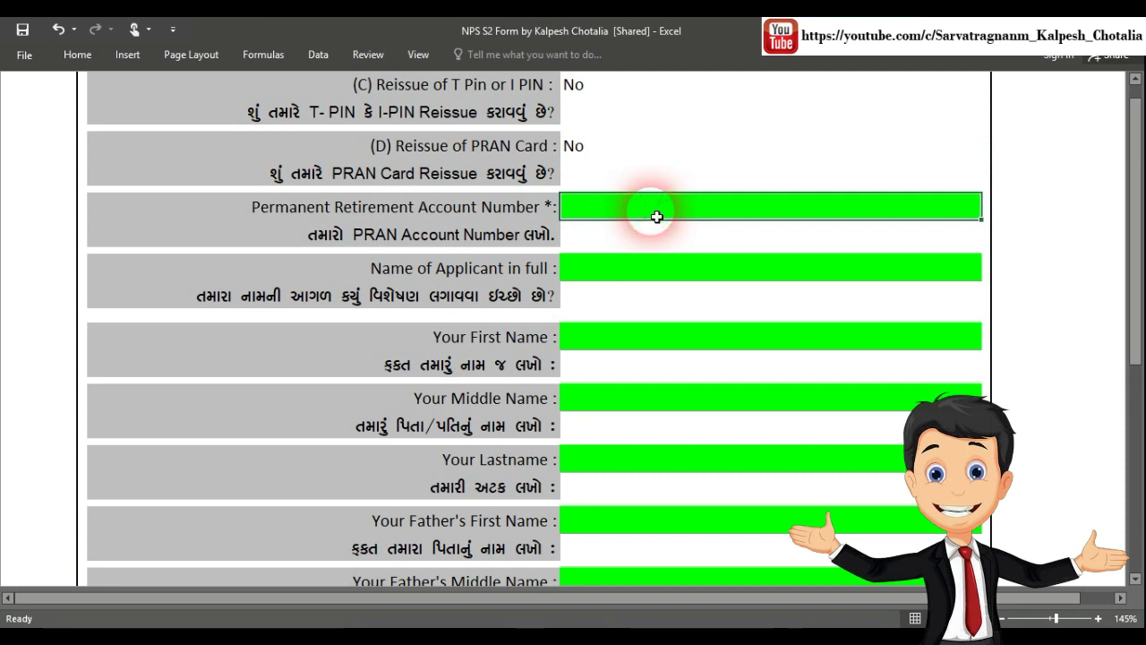
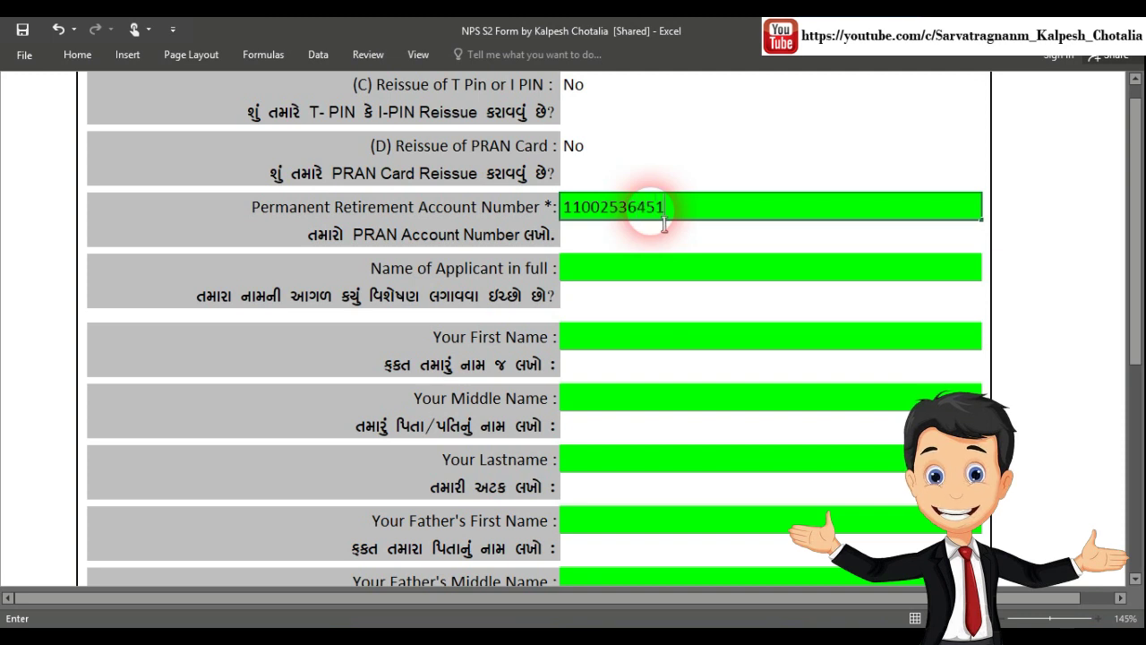
pyautogui.click(779, 271)
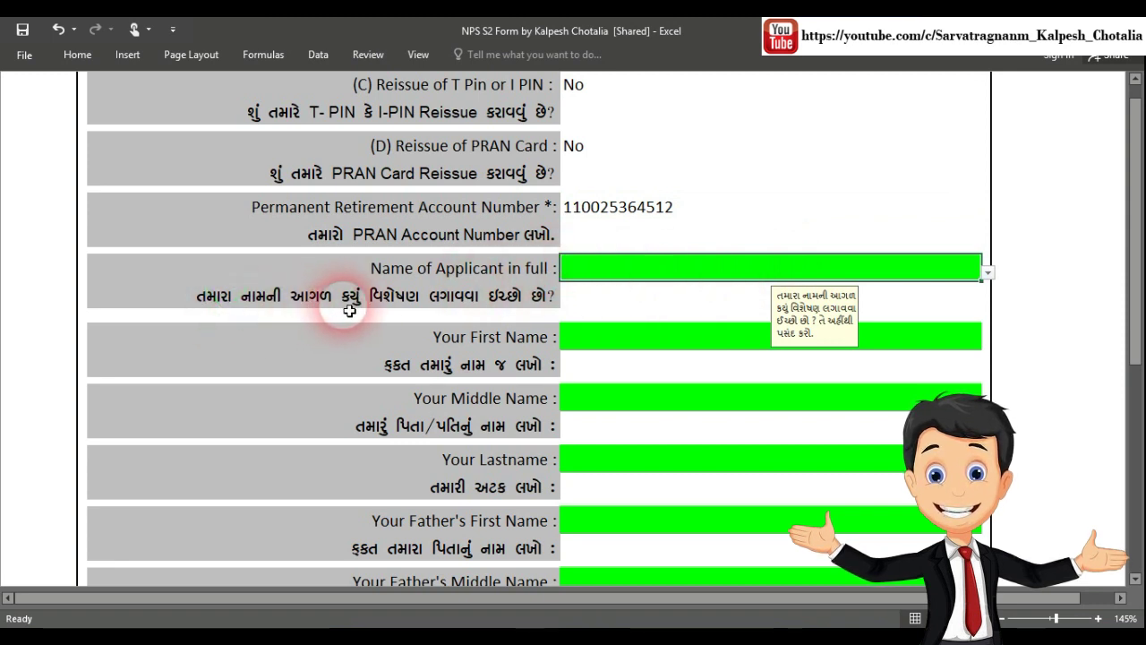
pyautogui.click(991, 274)
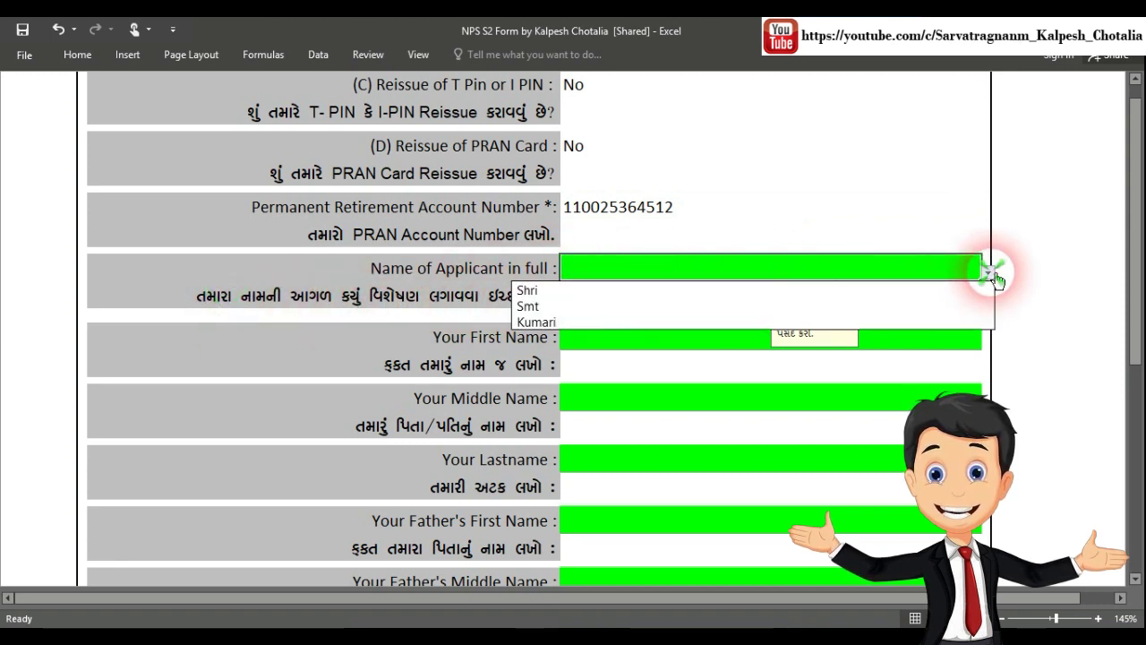
pyautogui.click(960, 291)
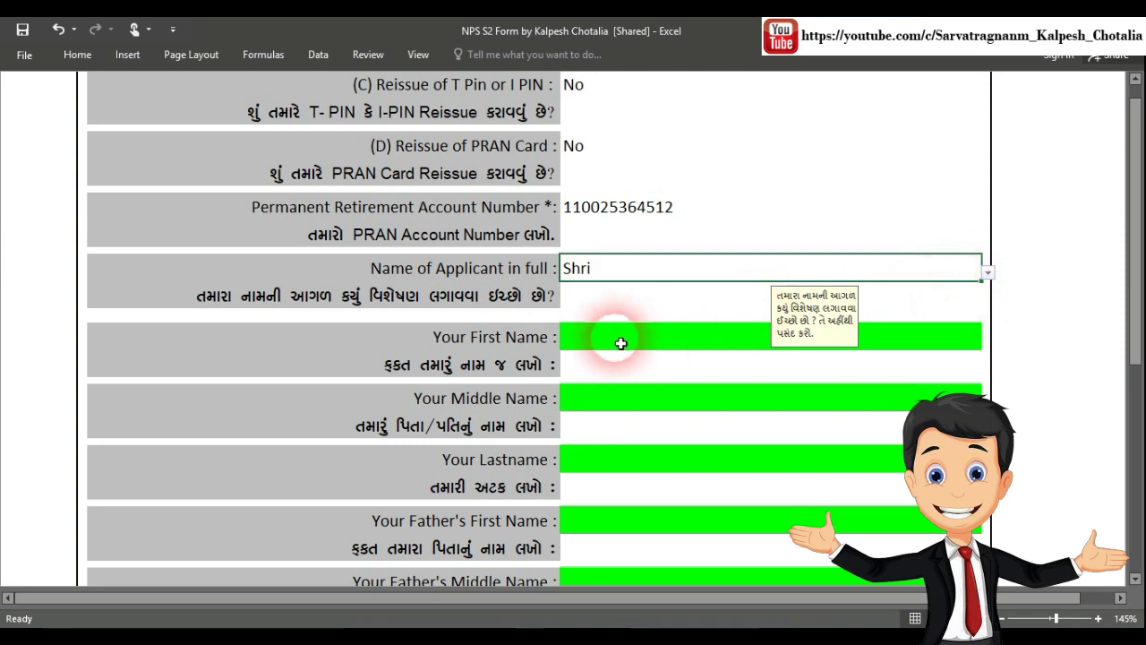
pyautogui.scroll(-2, 627, 301)
pyautogui.scroll(-1, 629, 303)
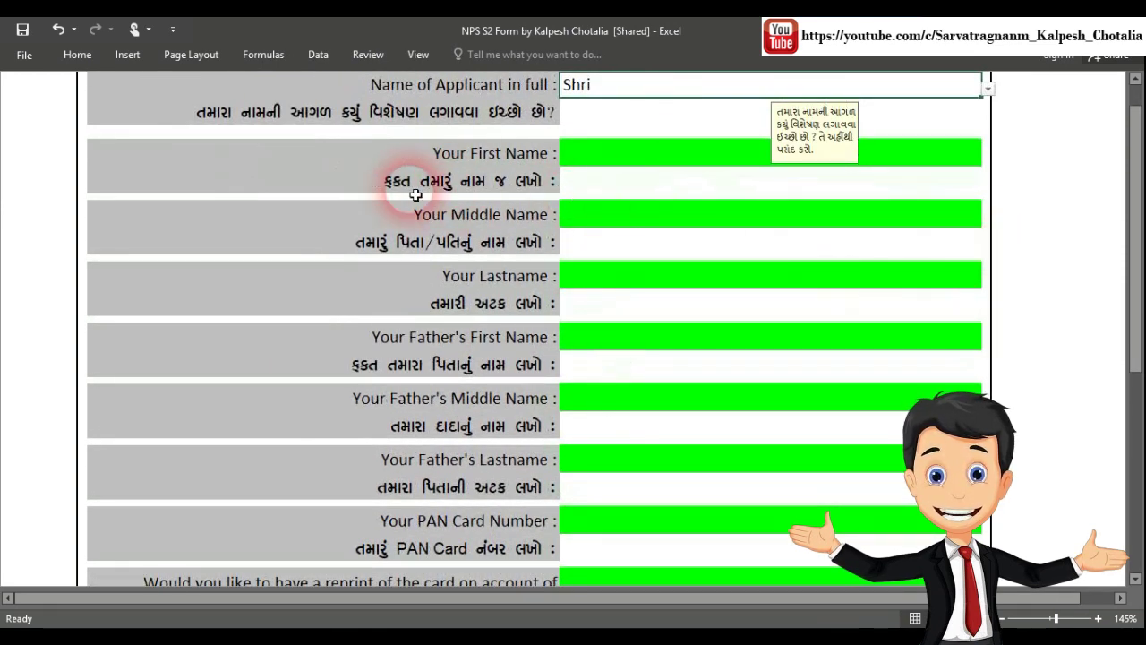
# Type the applicant's first, middle and last names in capital letters
pyautogui.click(659, 164)
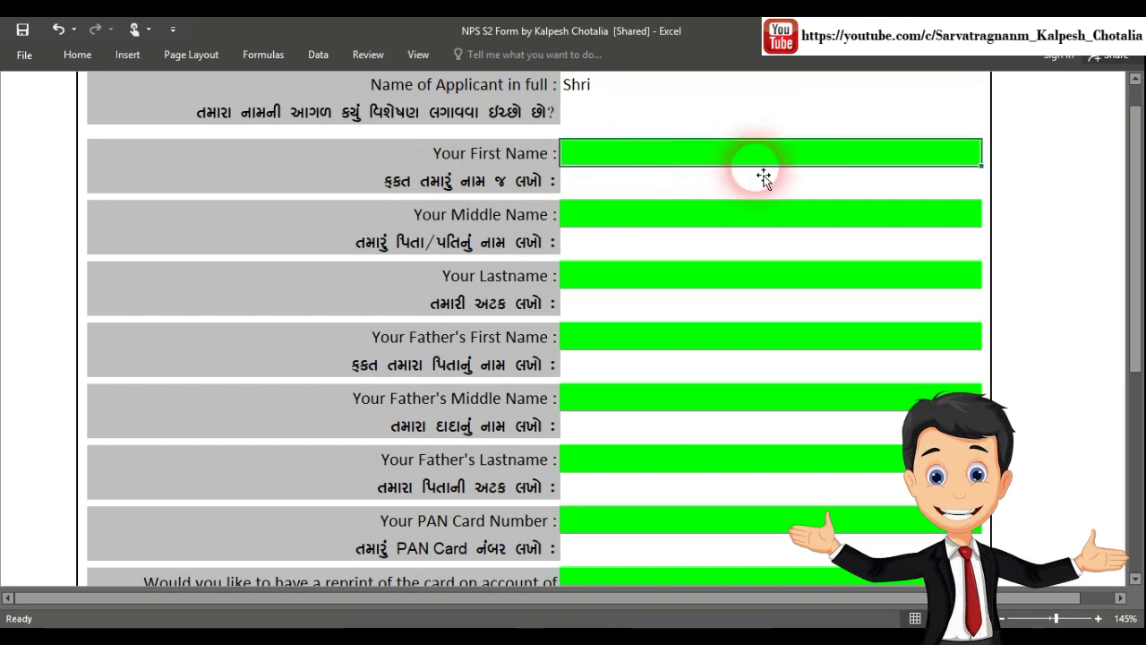
pyautogui.press('capslock')
pyautogui.press('F2')
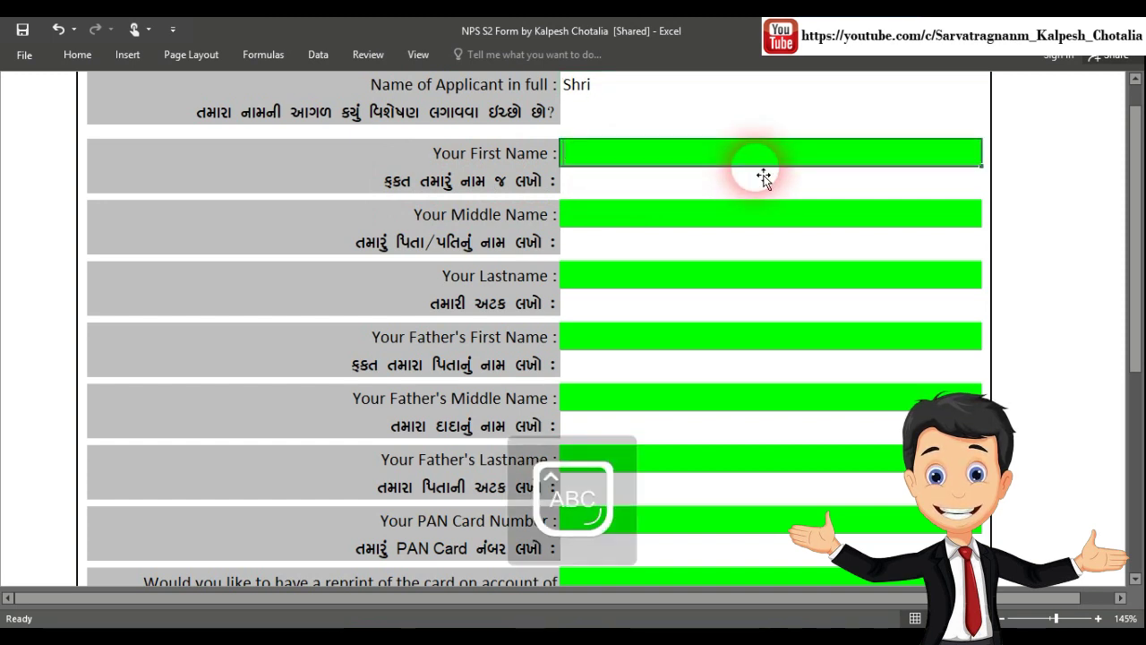
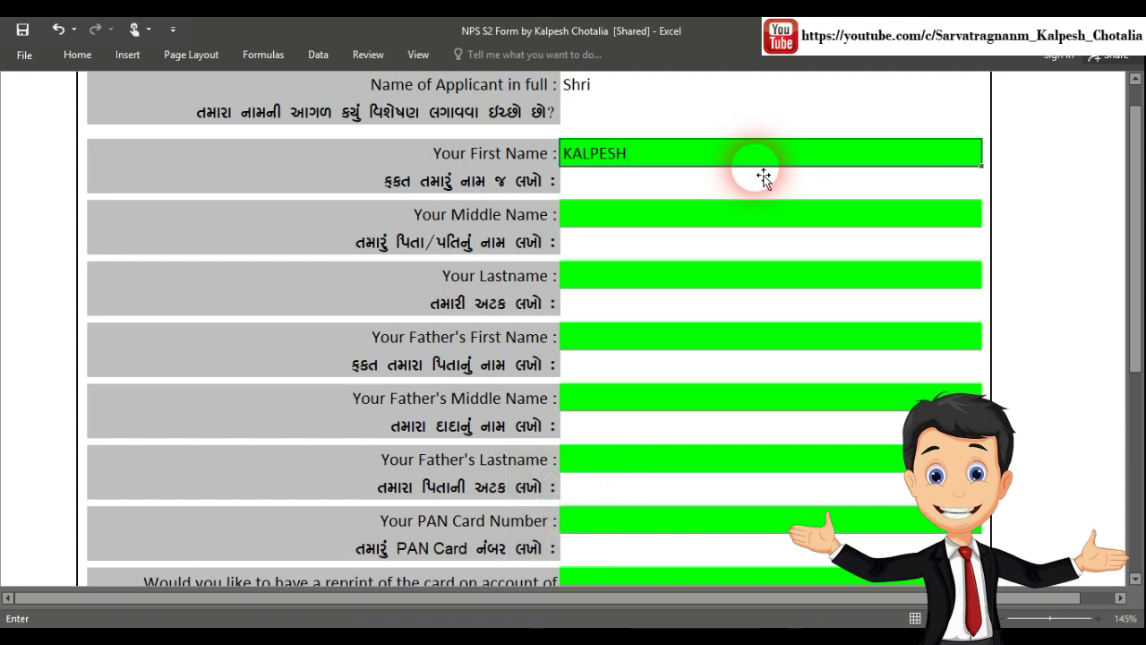
pyautogui.press('Return')
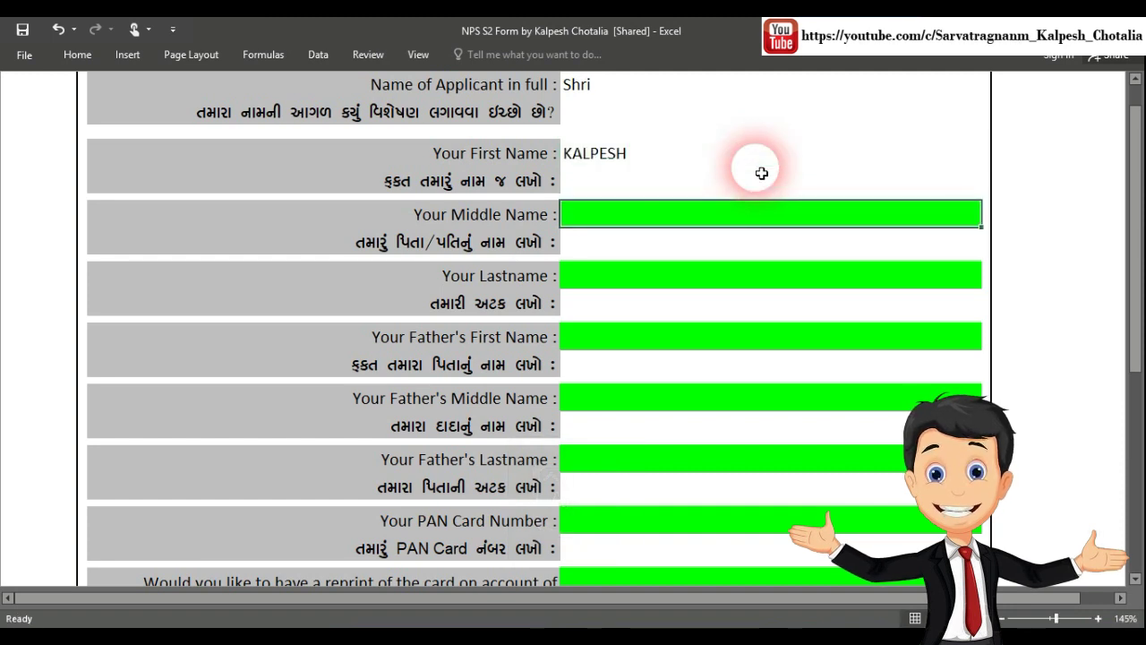
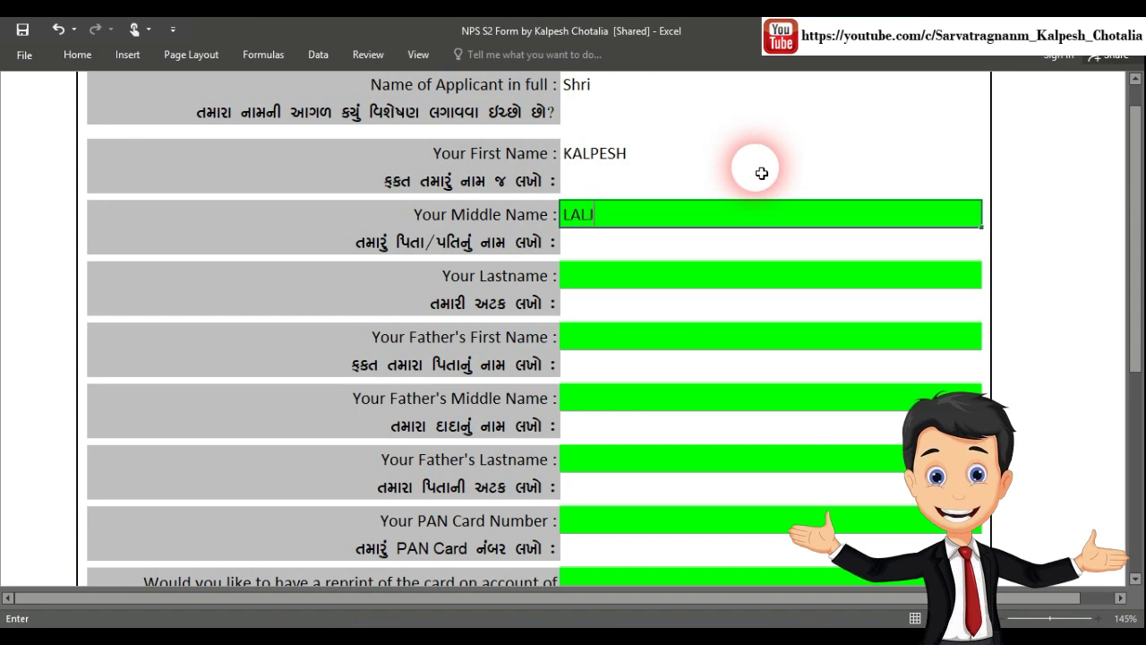
pyautogui.press('Return')
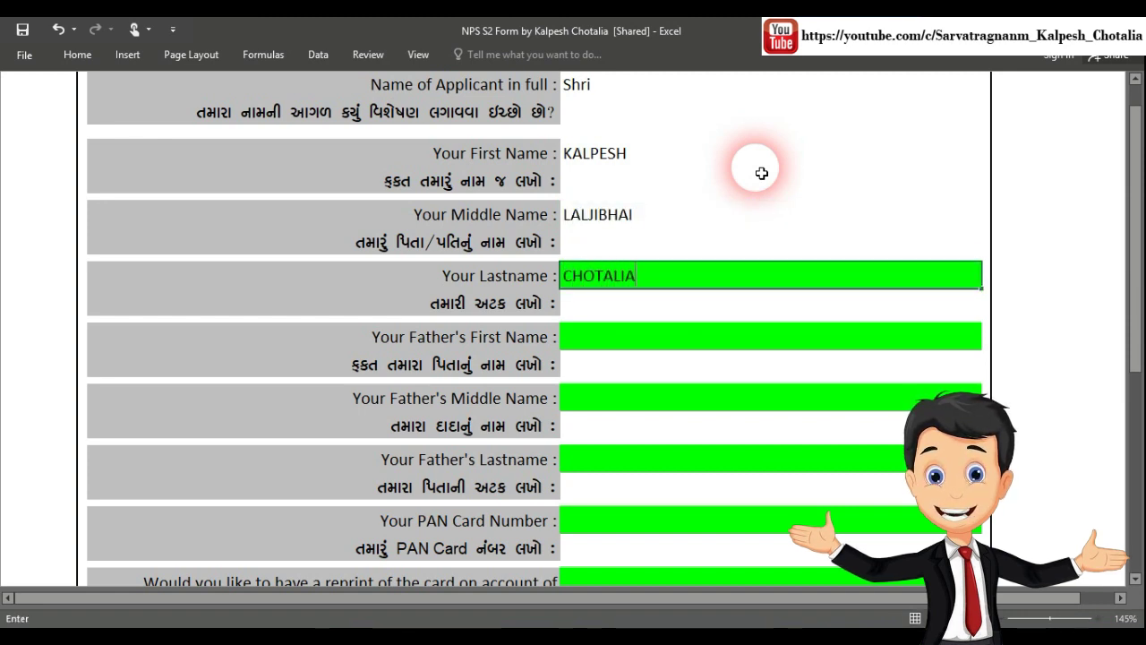
pyautogui.scroll(-3, 762, 175)
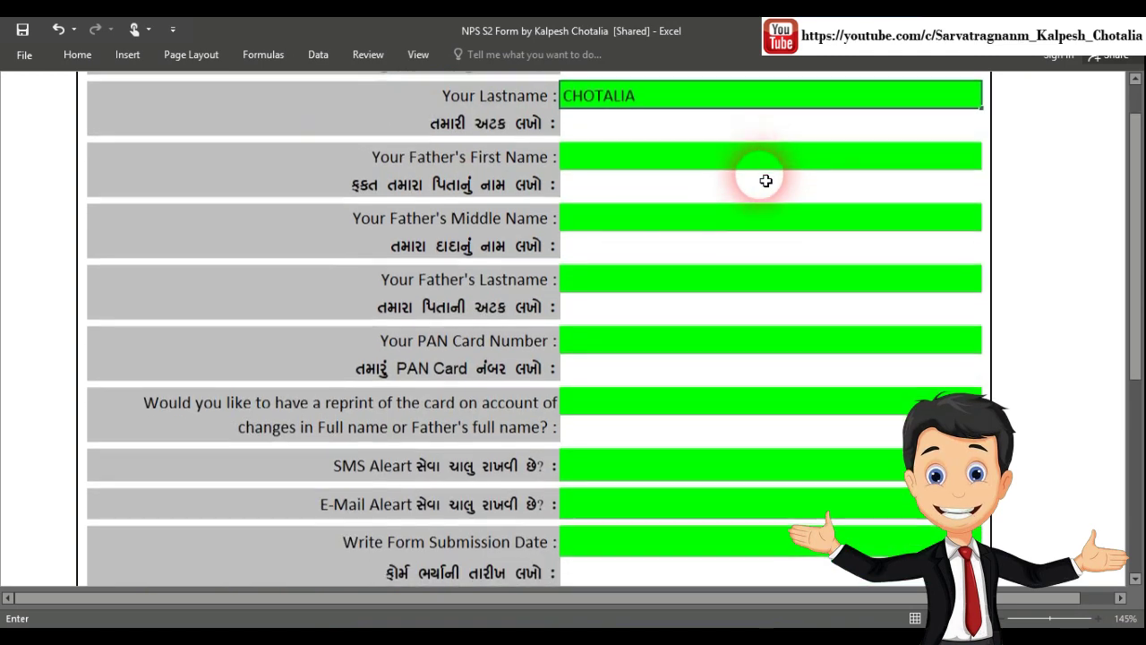
pyautogui.press('Return')
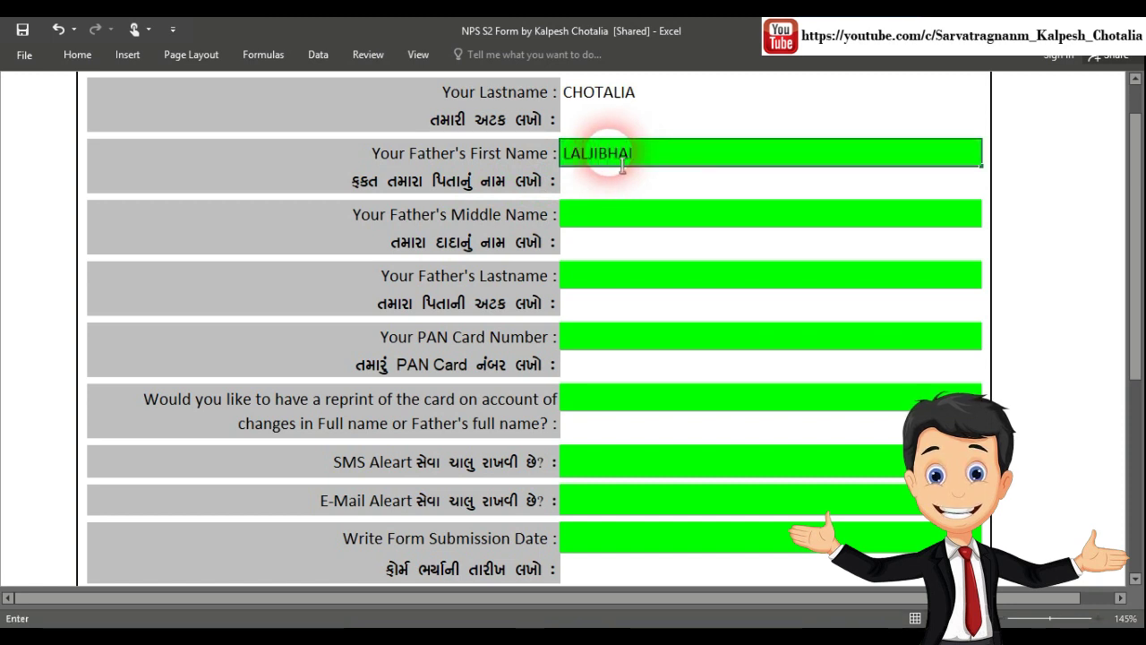
# Fill in the father's first, middle and last names
pyautogui.press('Return')
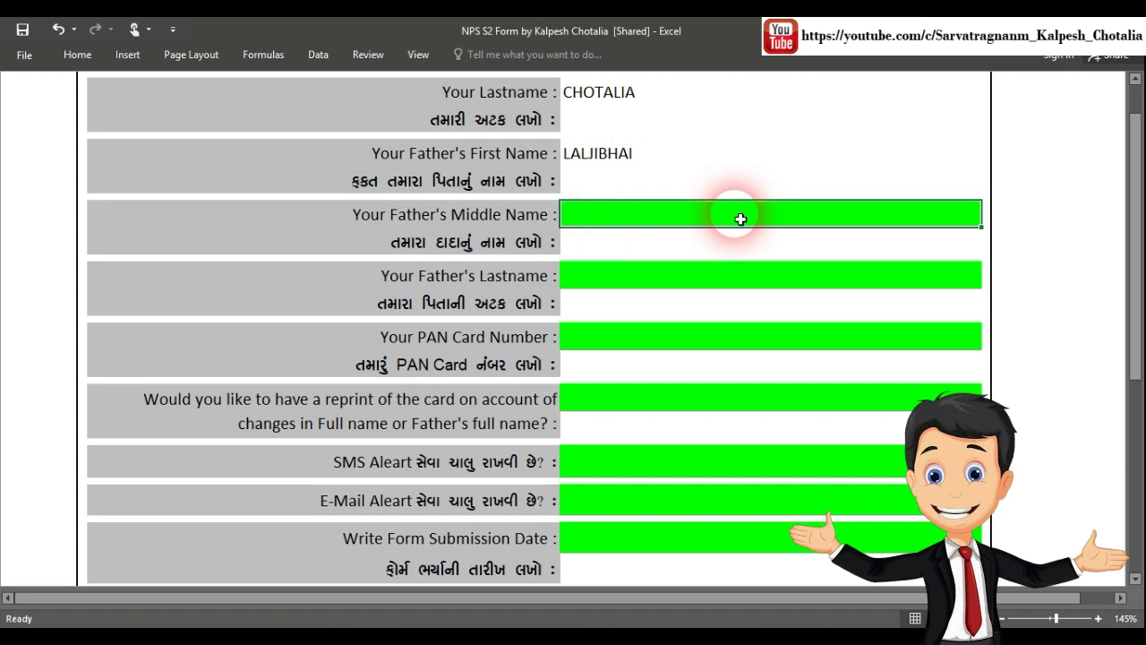
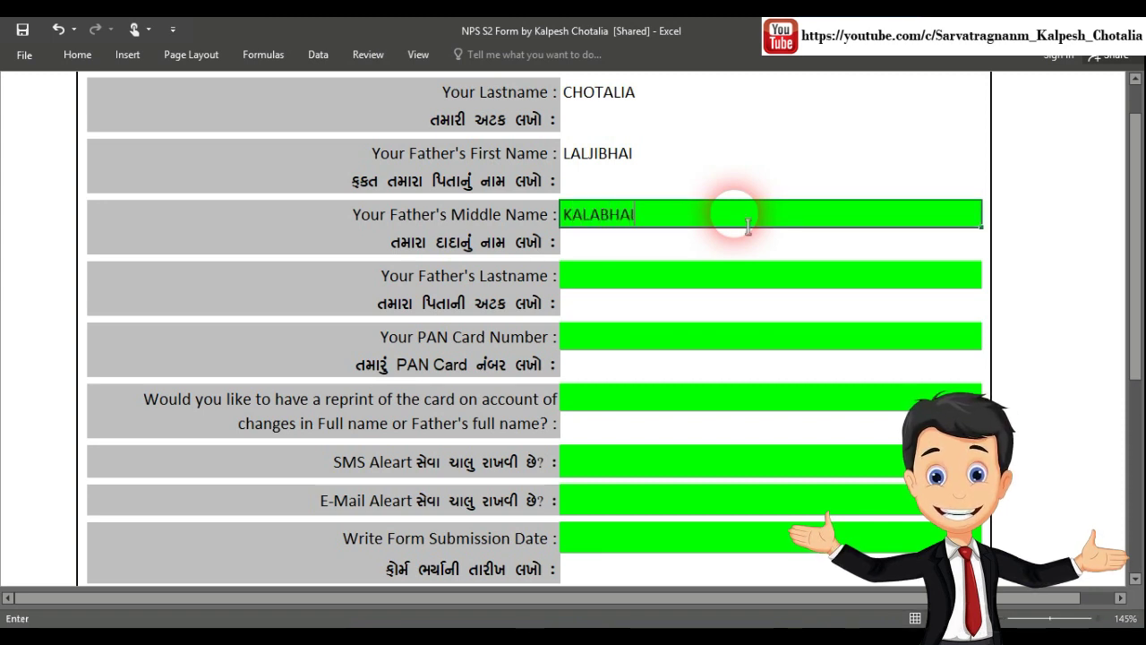
pyautogui.click(655, 283)
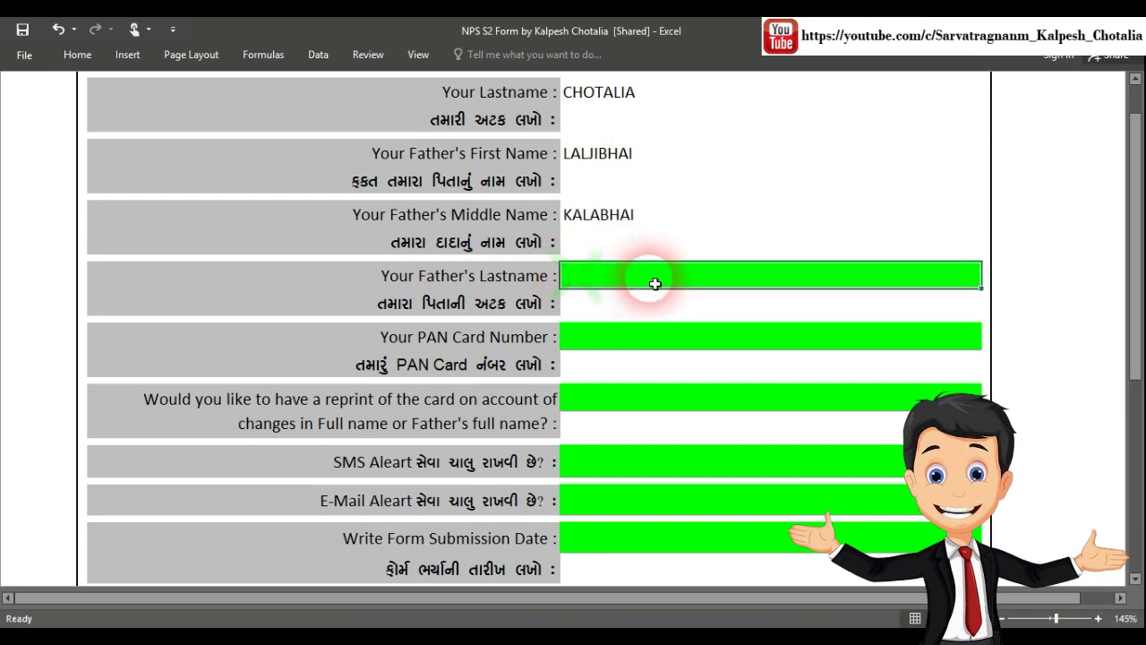
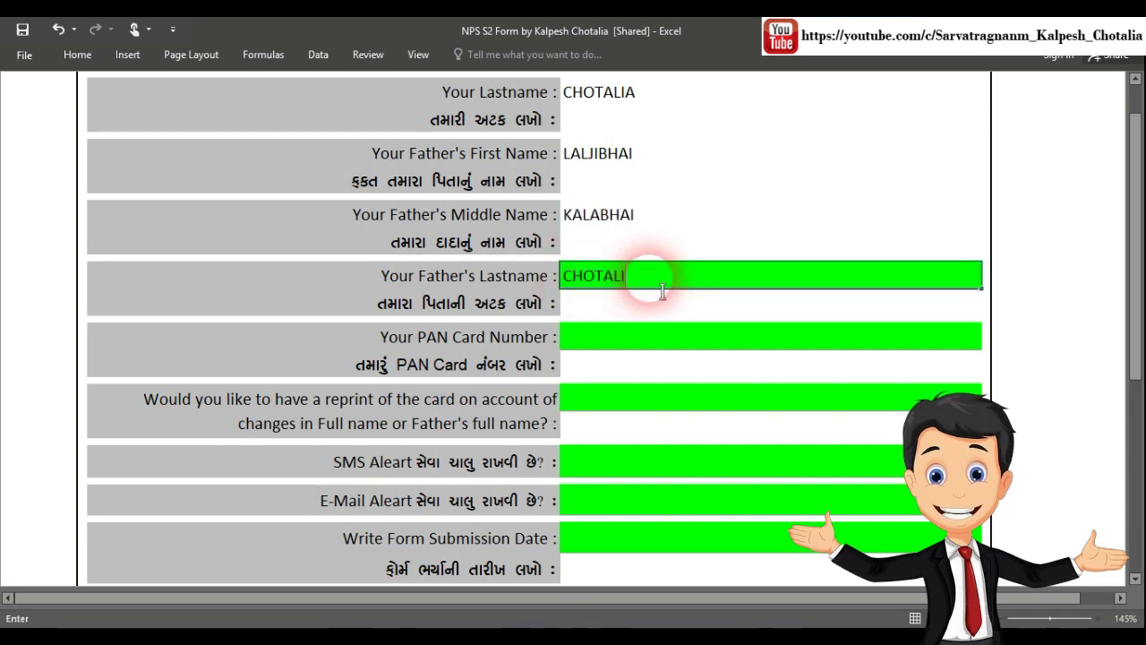
pyautogui.scroll(-3, 729, 251)
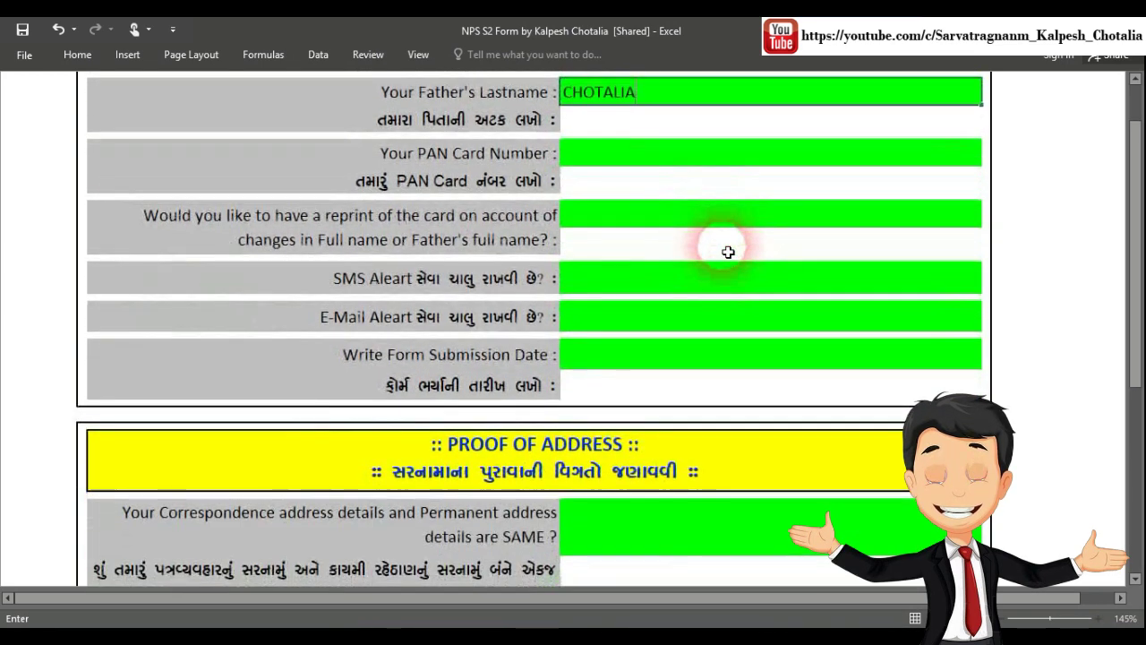
# Enter the PAN card number and answer Yes to the card reprint question
pyautogui.click(641, 162)
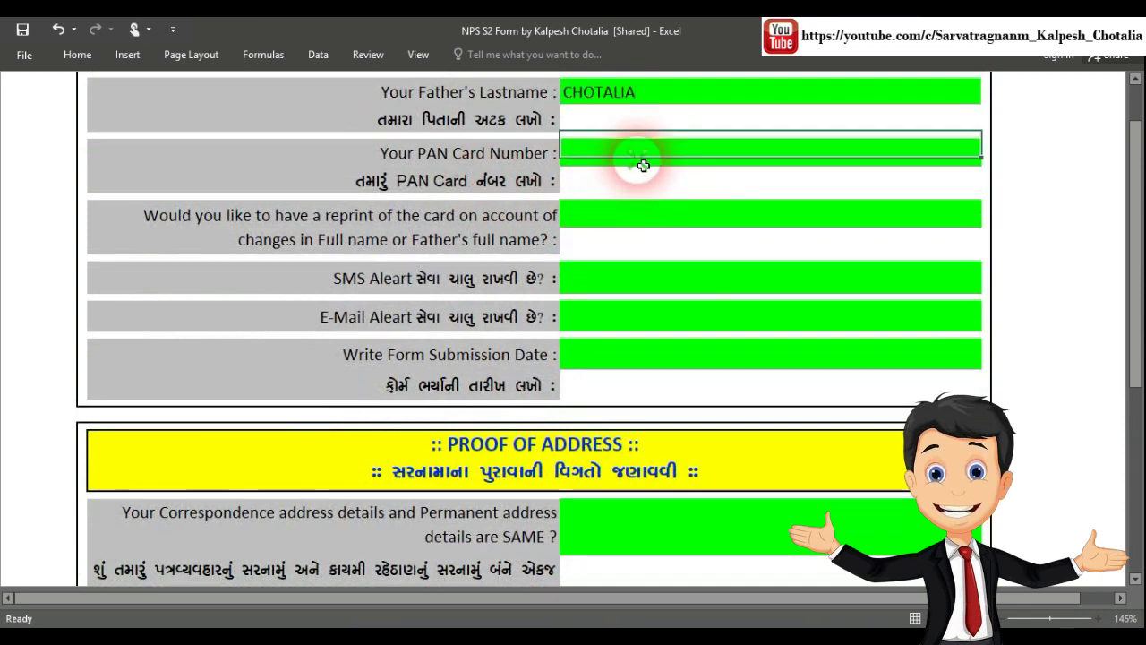
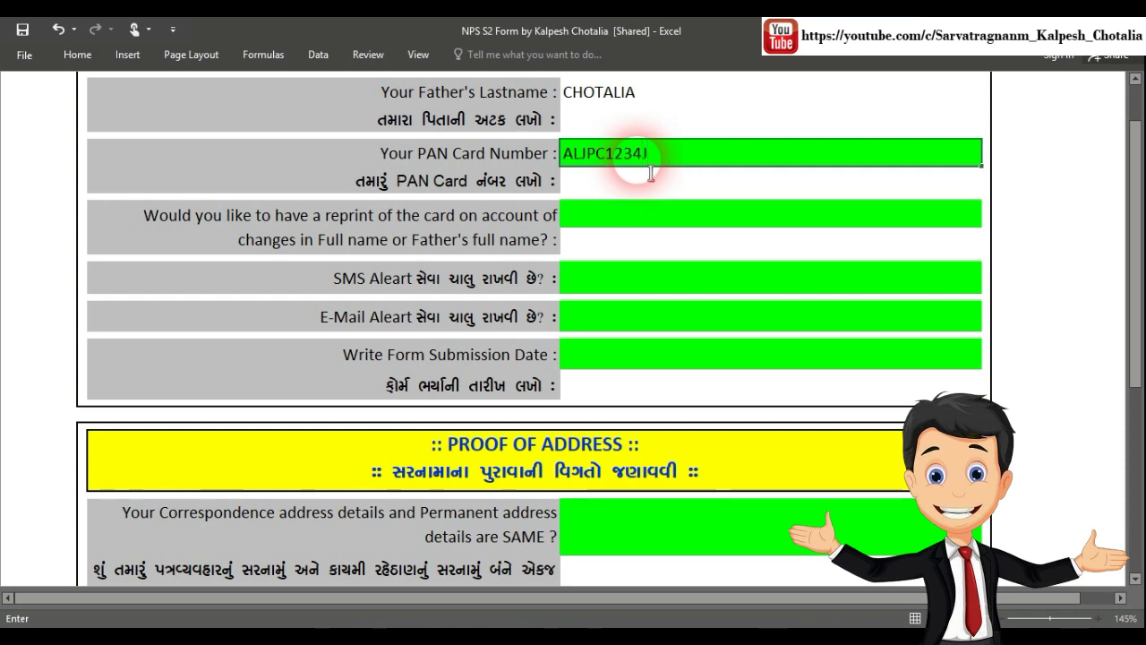
pyautogui.click(622, 220)
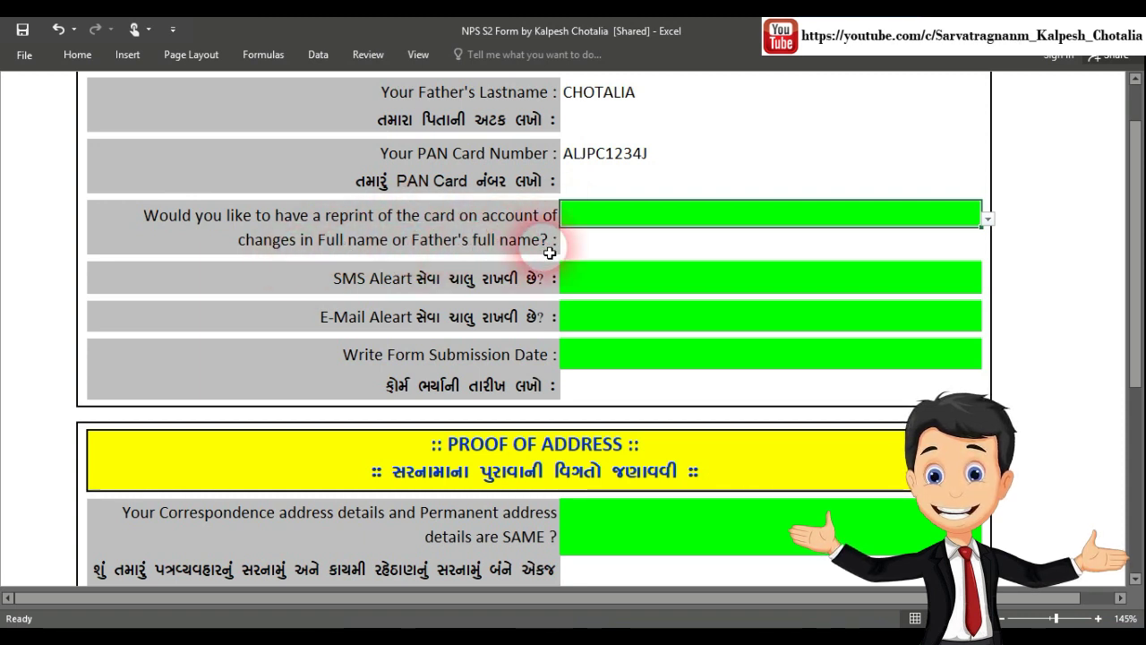
pyautogui.click(987, 219)
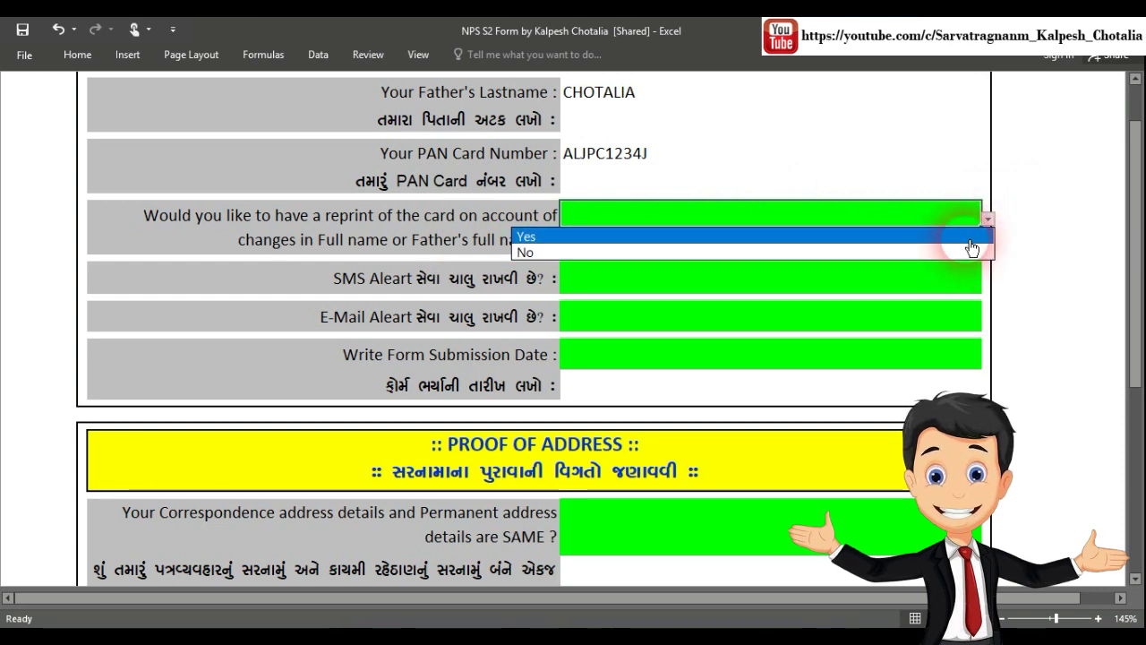
pyautogui.click(967, 236)
pyautogui.scroll(-1, 878, 206)
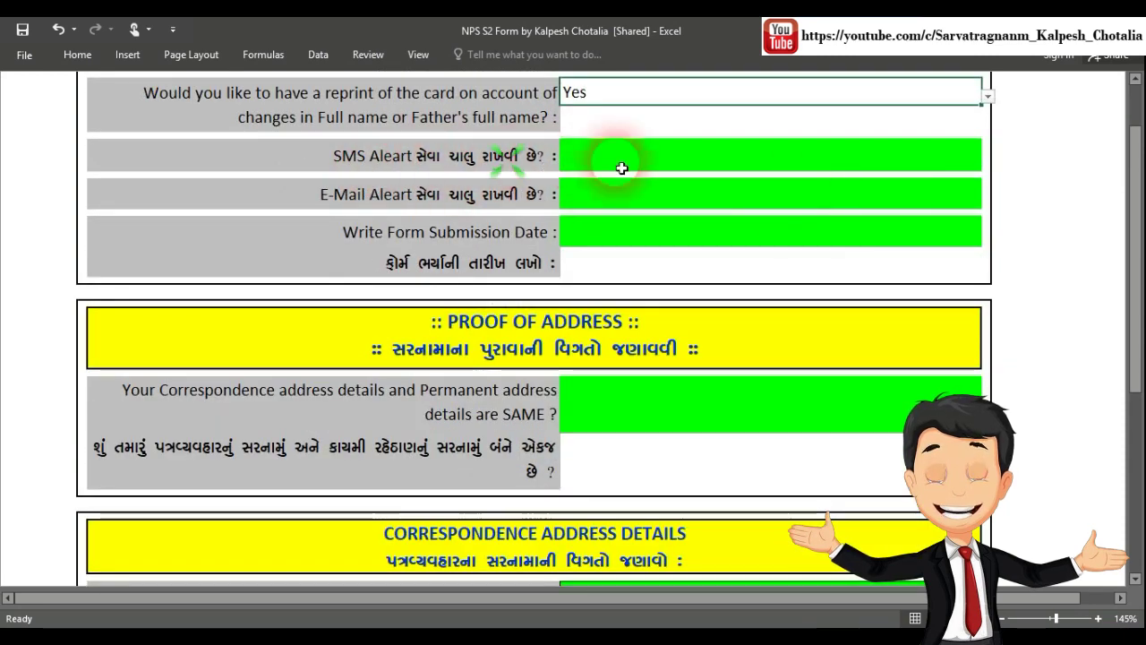
# Choose Yes for both SMS alerts and e-mail alerts
pyautogui.click(915, 170)
pyautogui.click(986, 163)
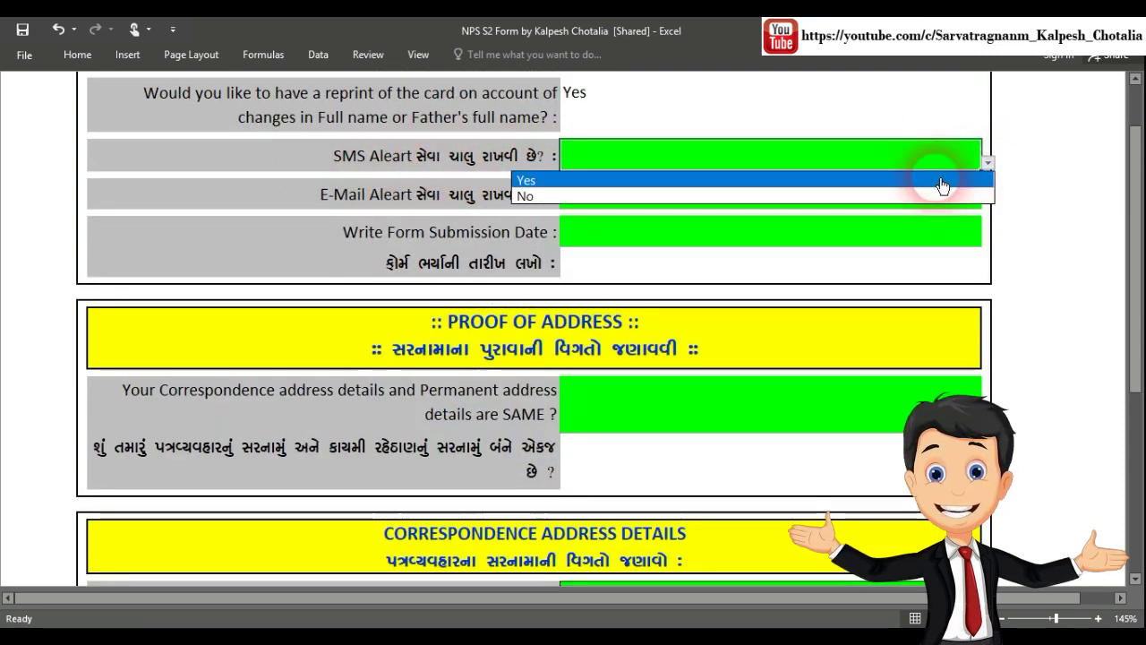
pyautogui.click(942, 179)
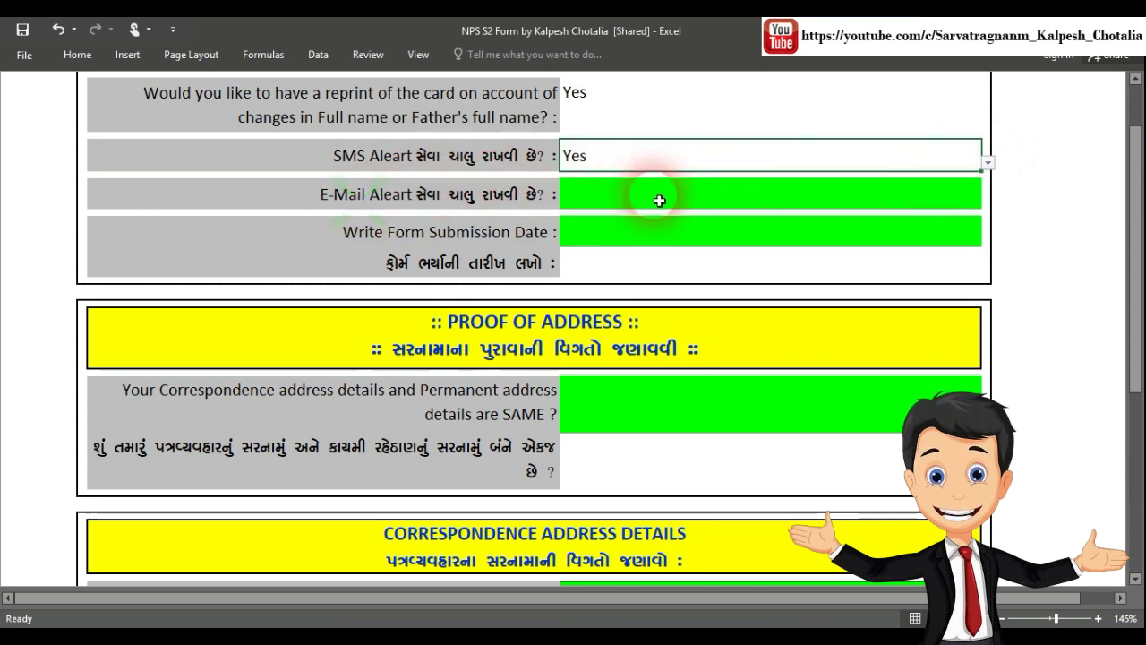
pyautogui.click(815, 207)
pyautogui.click(986, 201)
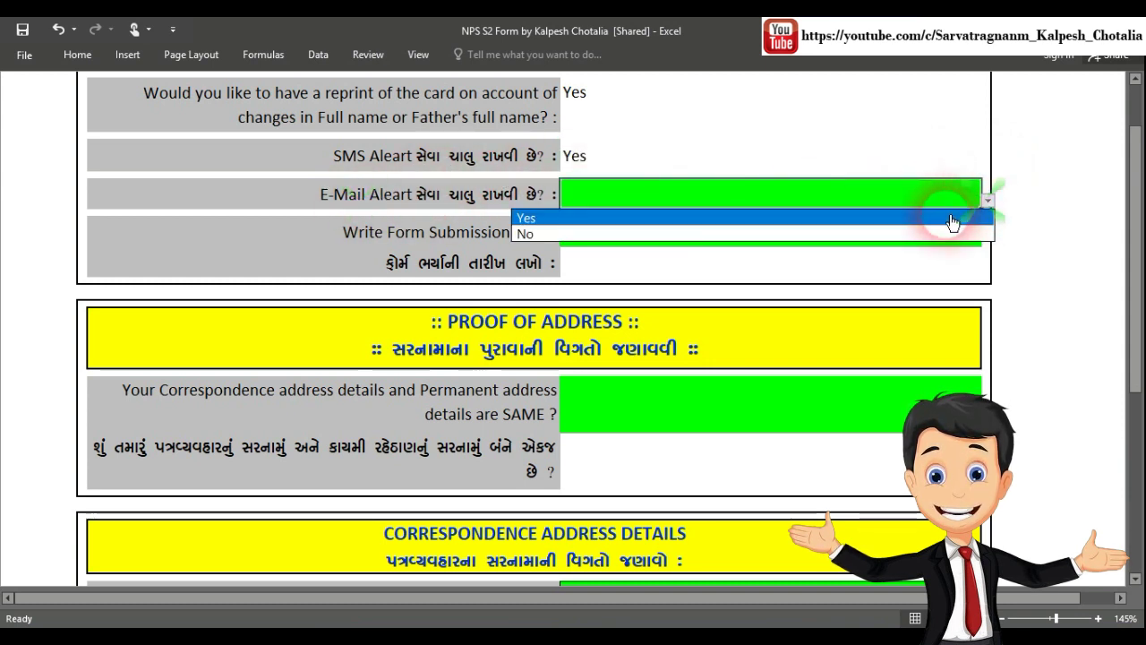
pyautogui.click(952, 220)
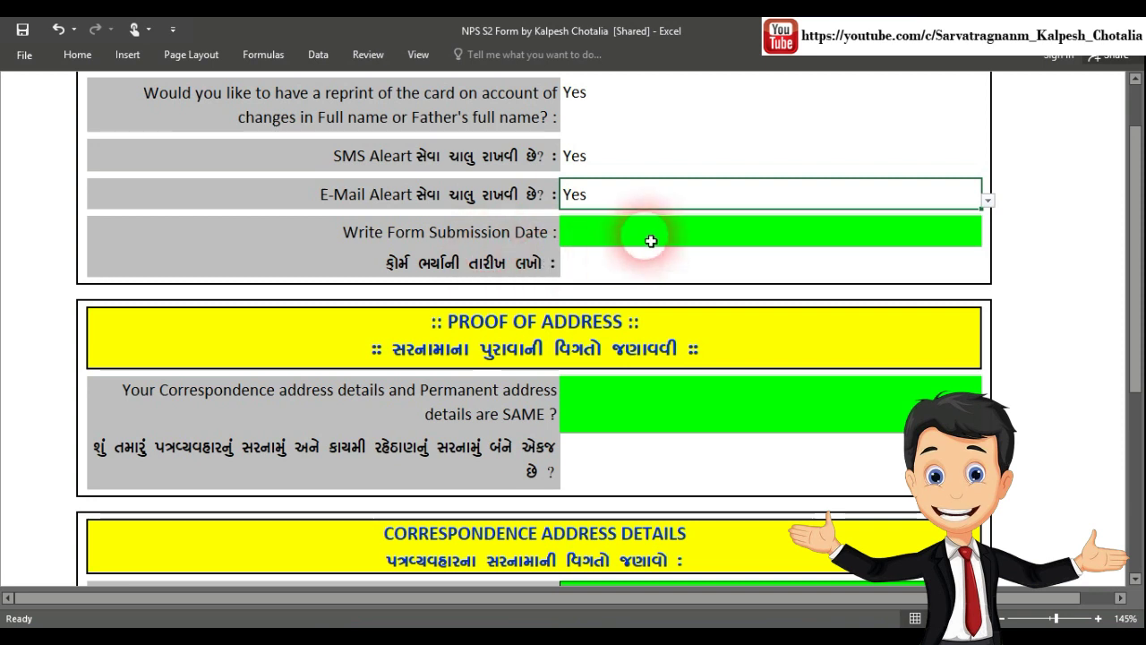
# Set the form submission date to 15/09/2019
pyautogui.click(606, 232)
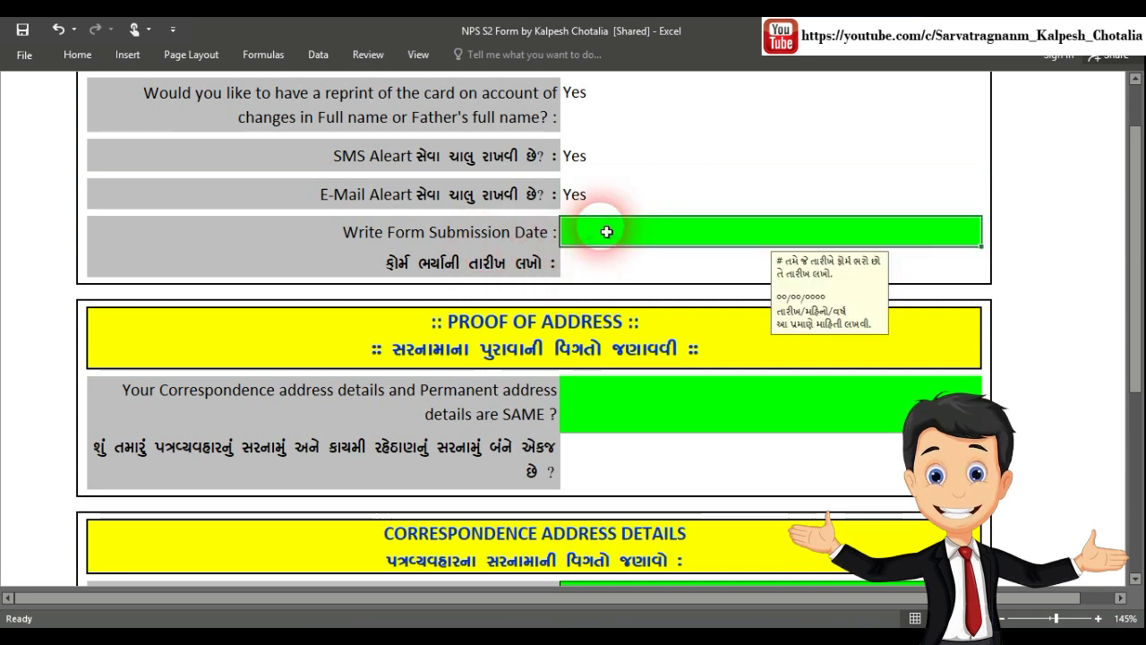
pyautogui.write('15/09/2')
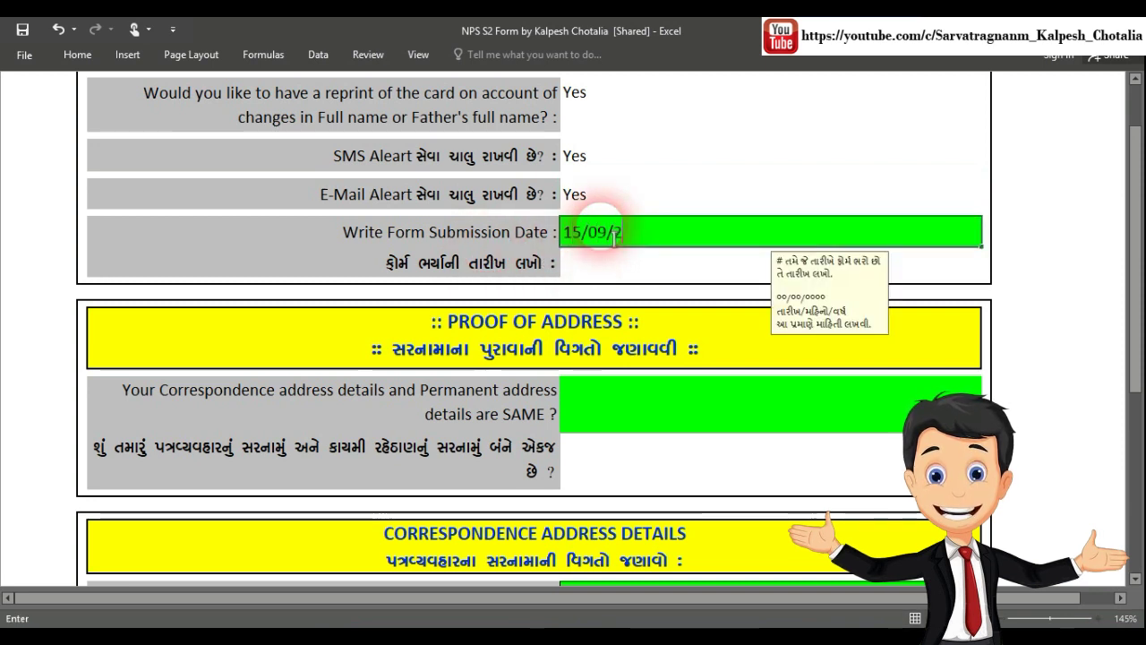
pyautogui.write('019')
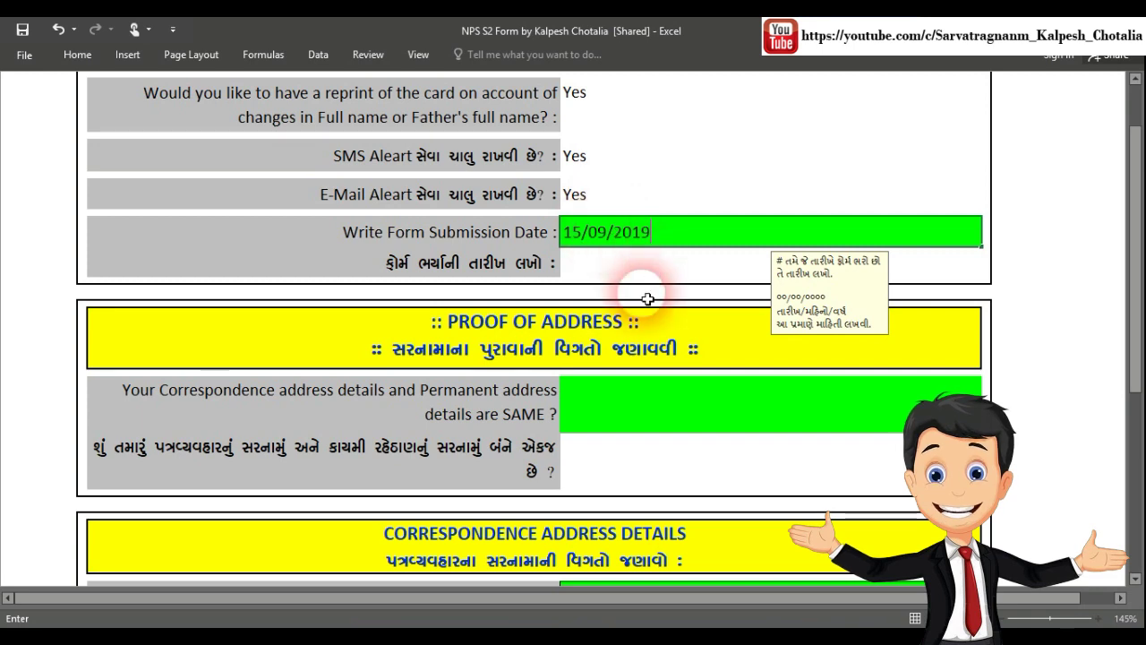
pyautogui.press('Return')
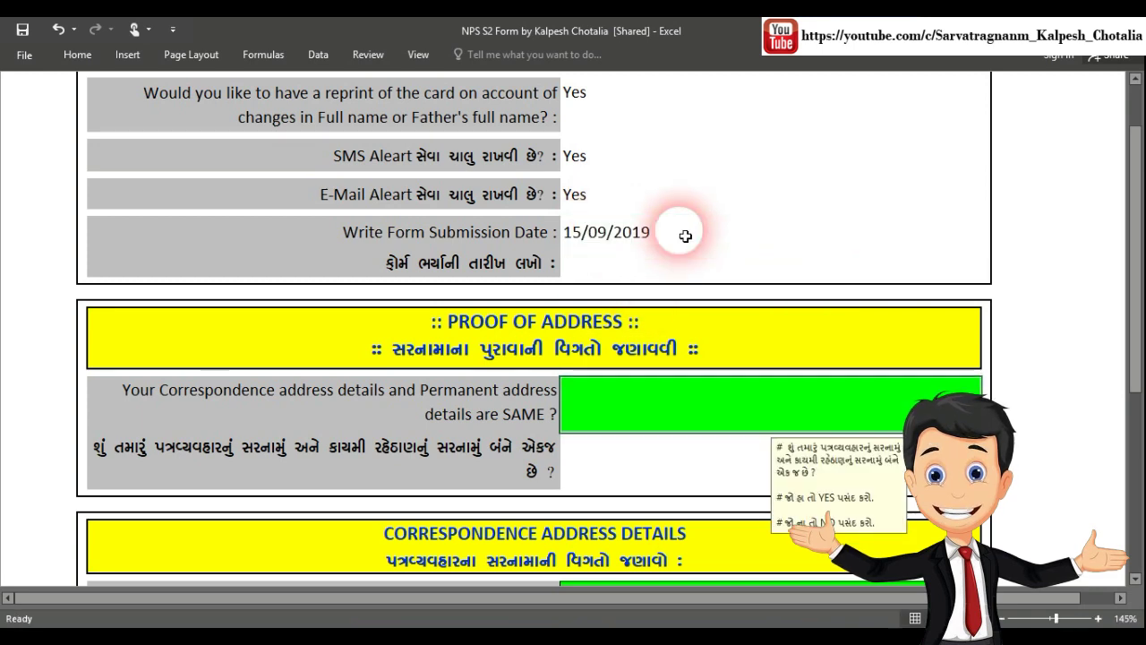
# Answer Yes to identical correspondence and permanent addresses, then select the Flat / Unit No field
pyautogui.scroll(-3, 697, 245)
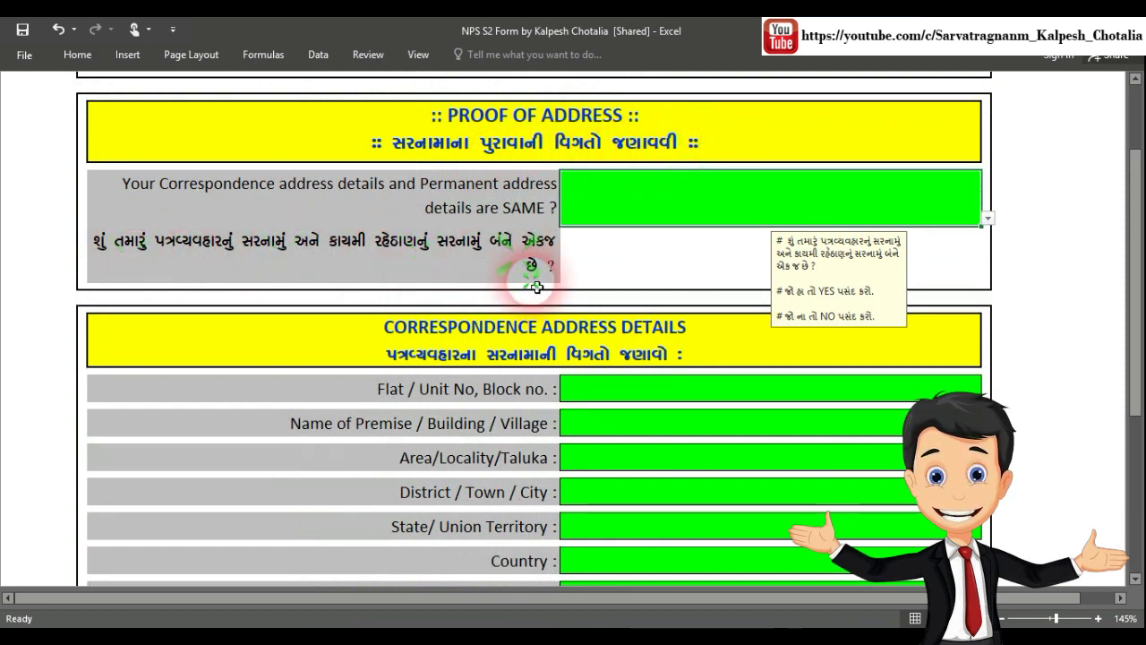
pyautogui.click(987, 219)
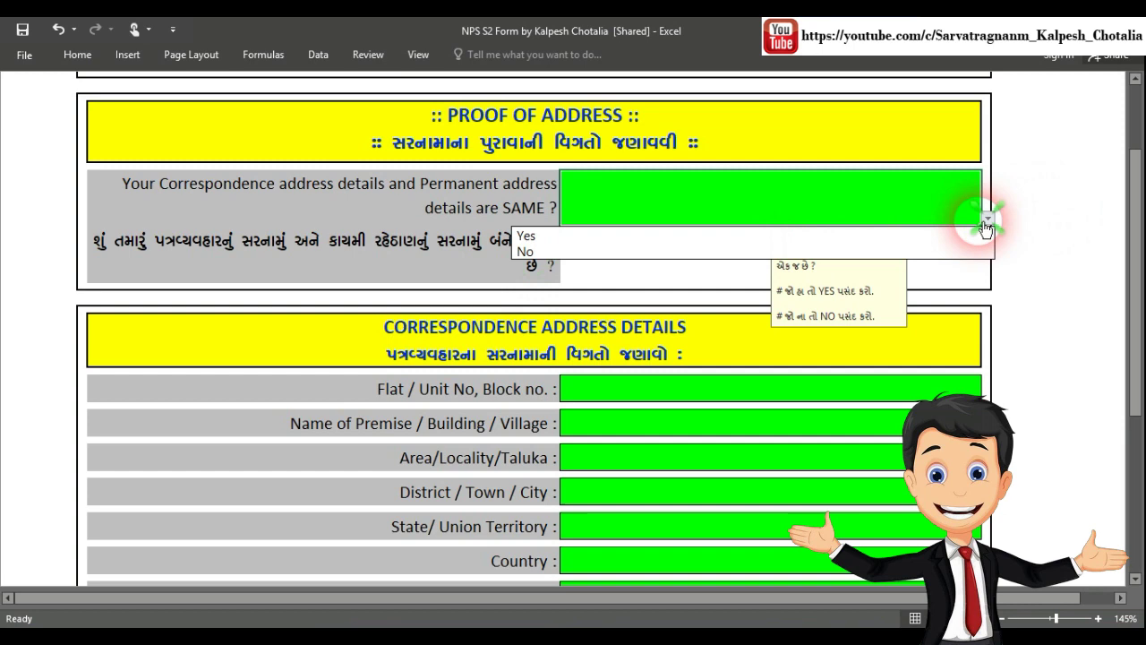
pyautogui.click(627, 237)
pyautogui.scroll(-3, 632, 199)
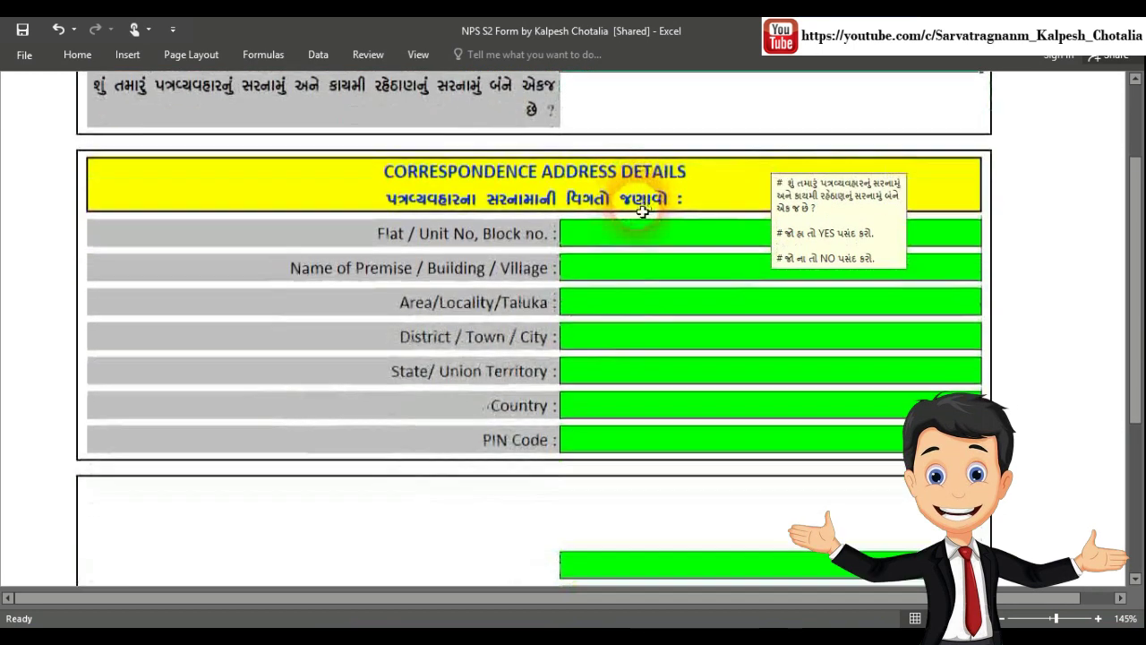
pyautogui.click(627, 153)
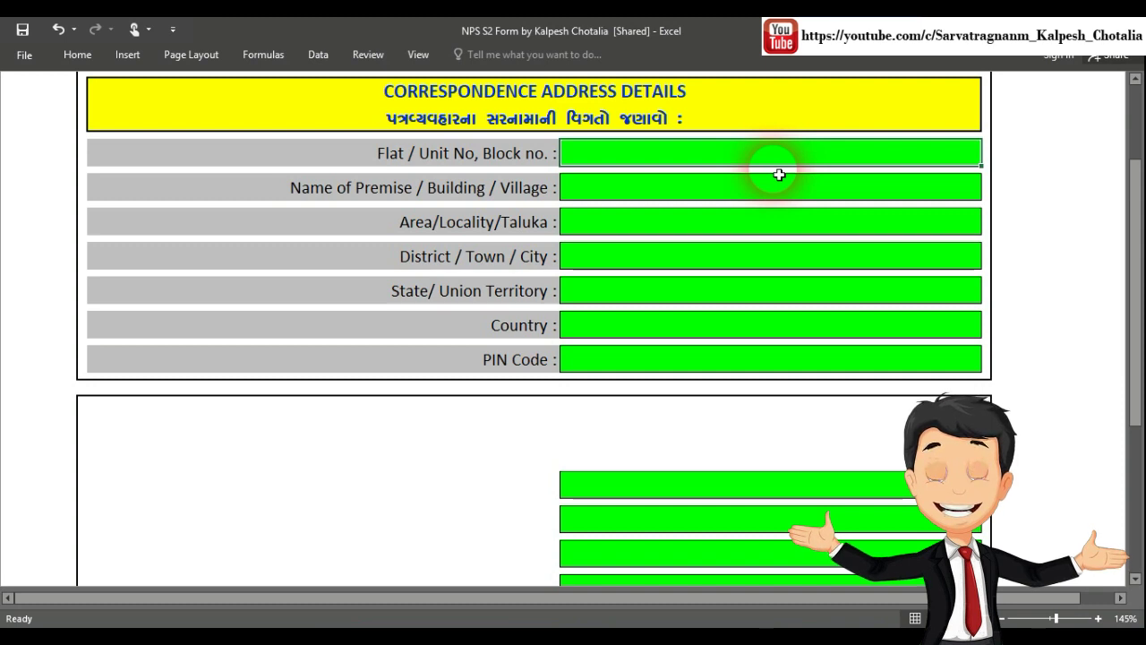
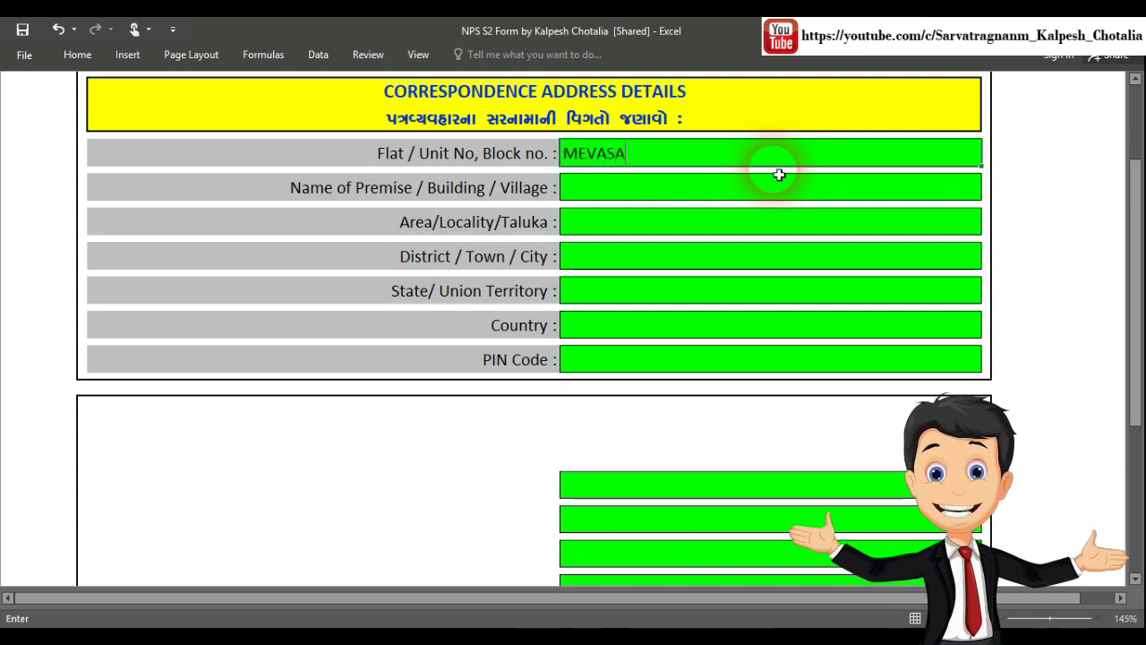
# Enter the correspondence address: flat, premise, area, district, state, country and PIN code
pyautogui.press('Return')
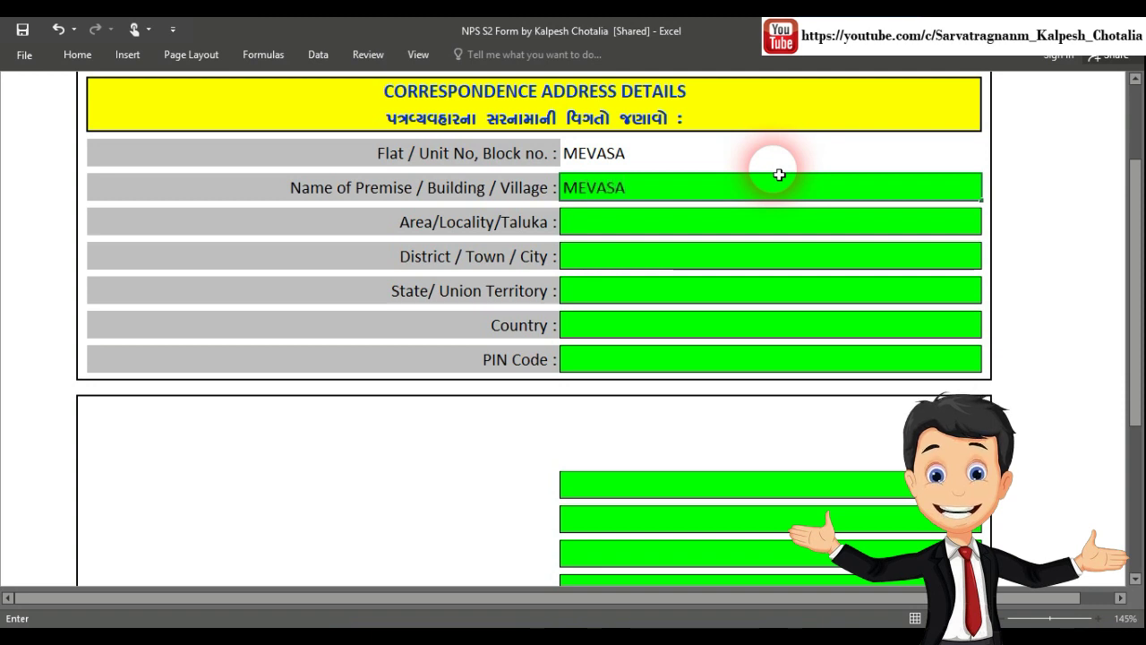
pyautogui.press('Return')
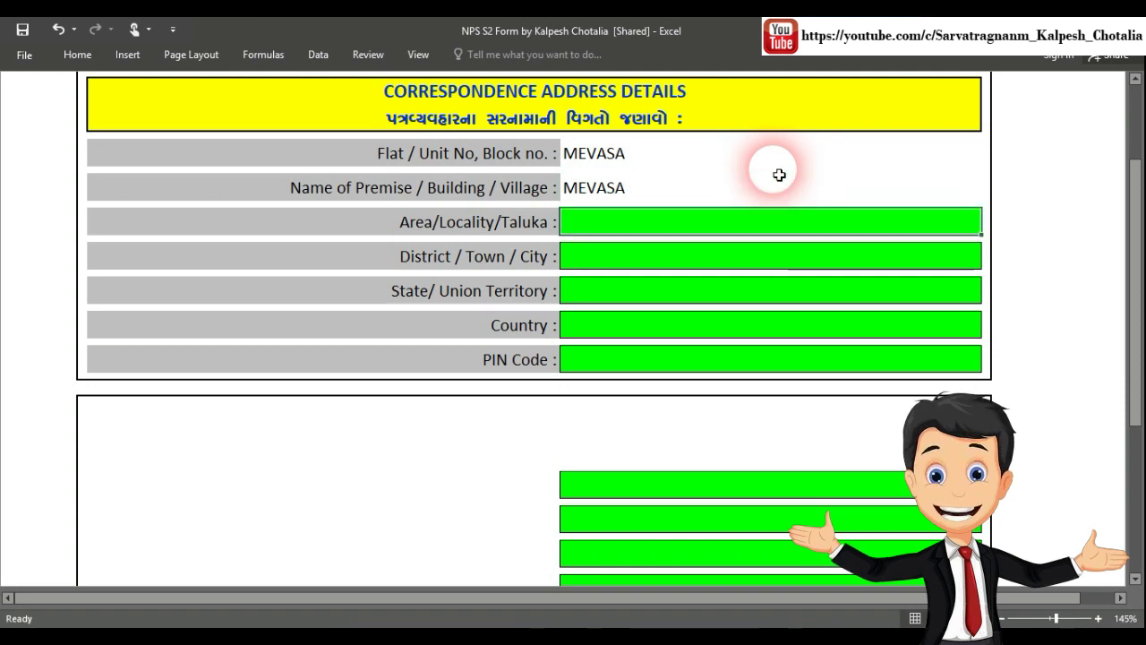
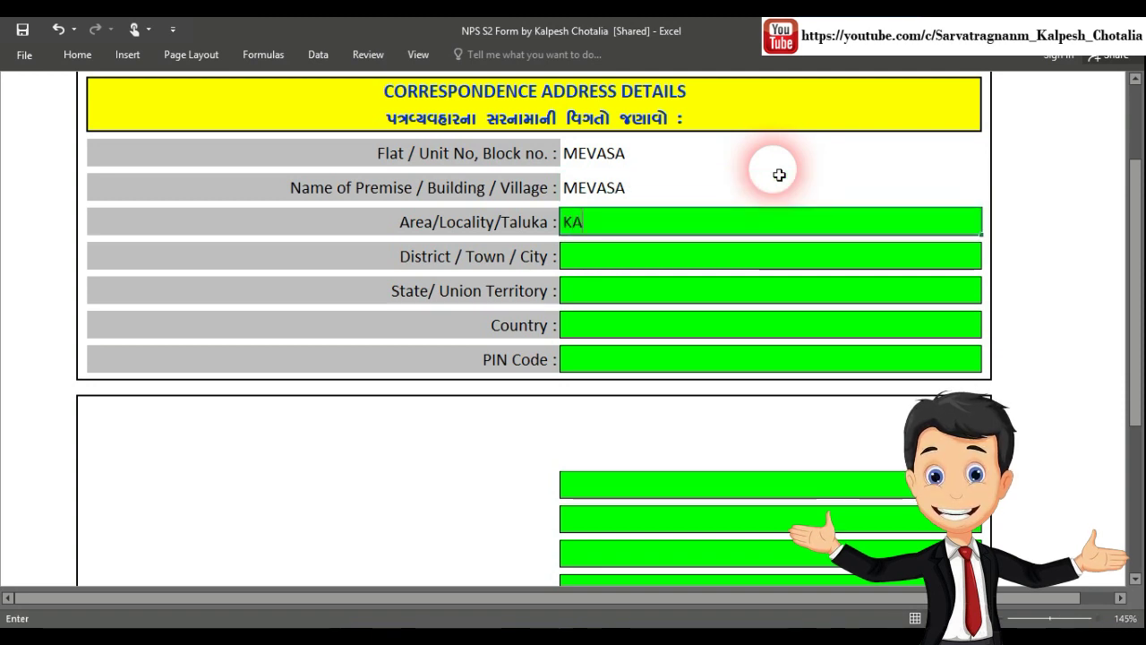
pyautogui.press('Return')
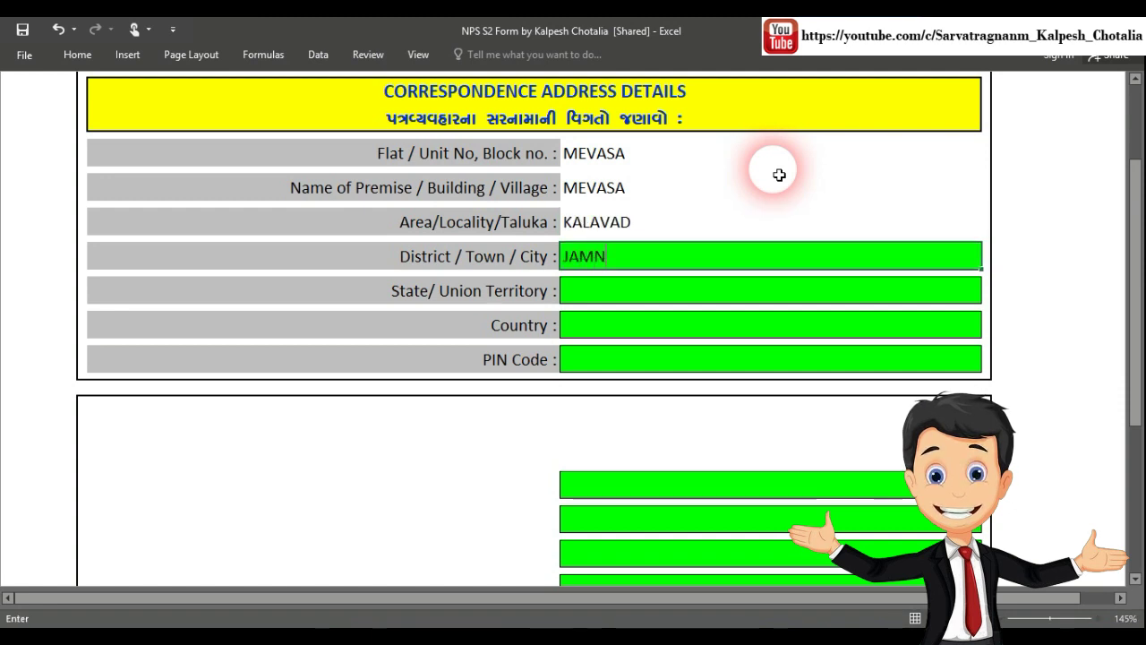
pyautogui.press('Return')
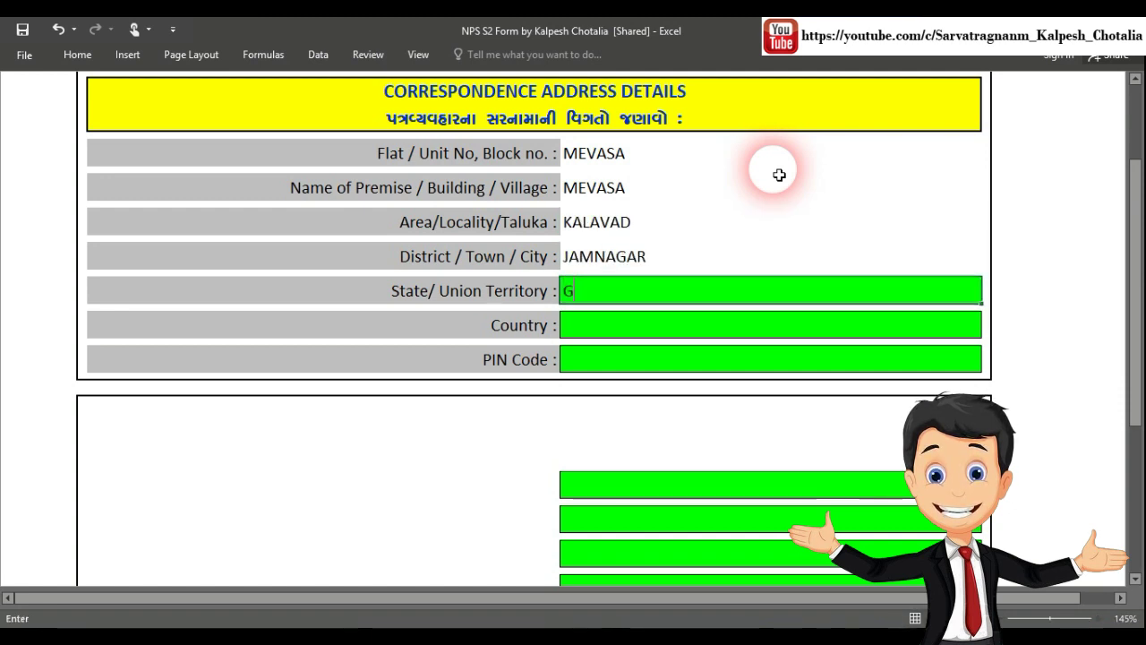
pyautogui.press('Return')
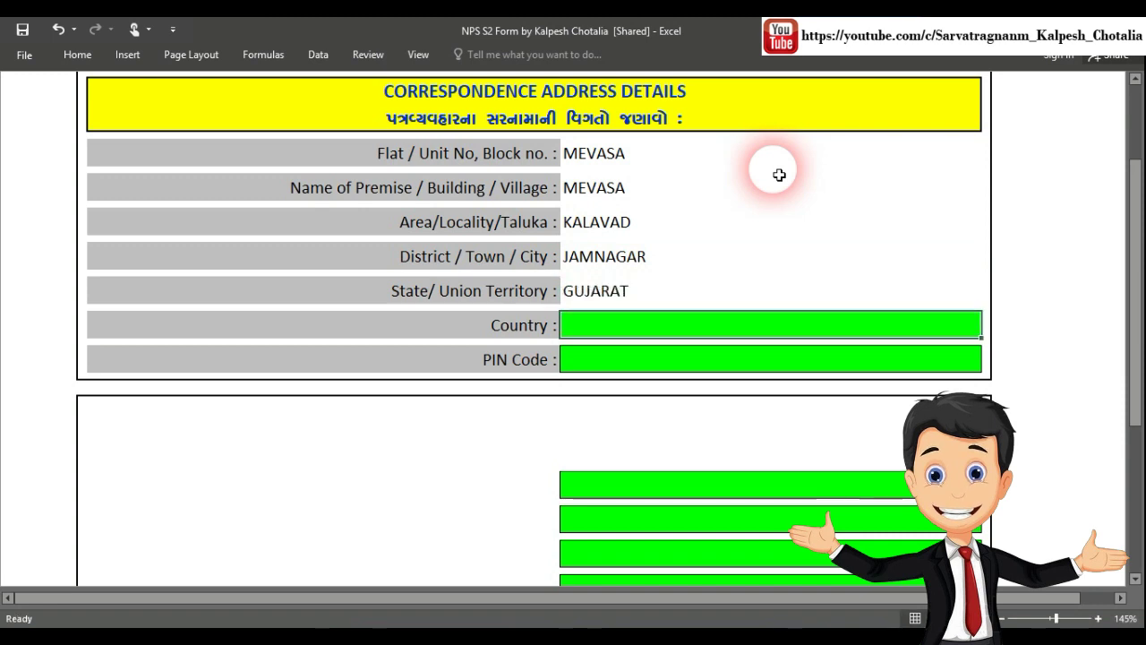
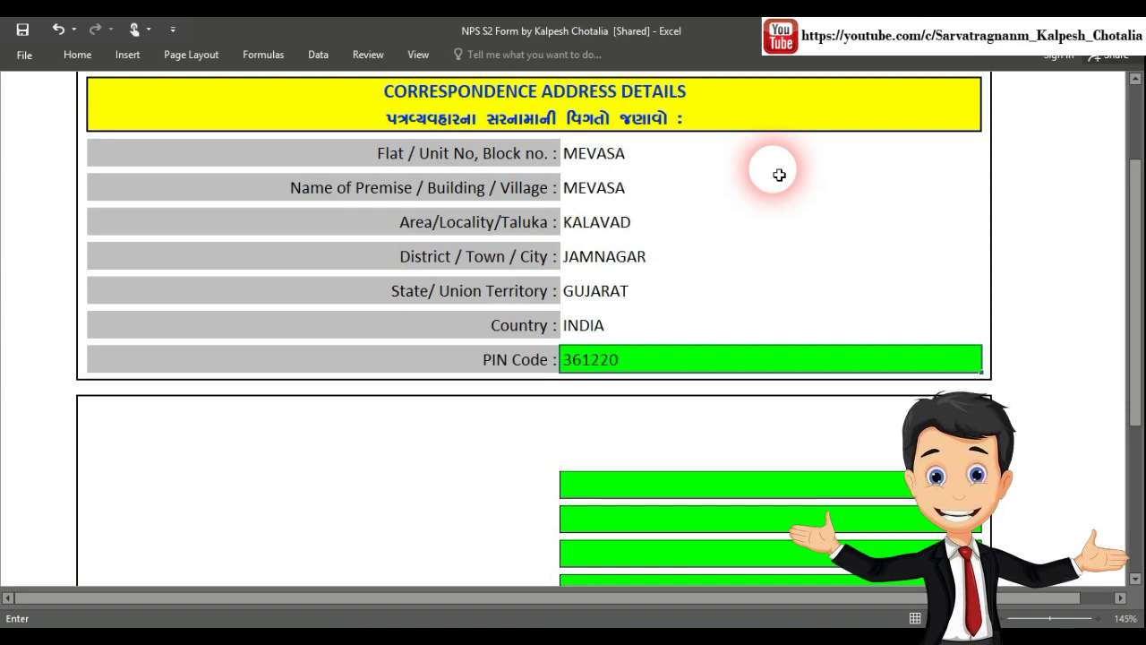
pyautogui.press('Return')
pyautogui.scroll(-4, 770, 242)
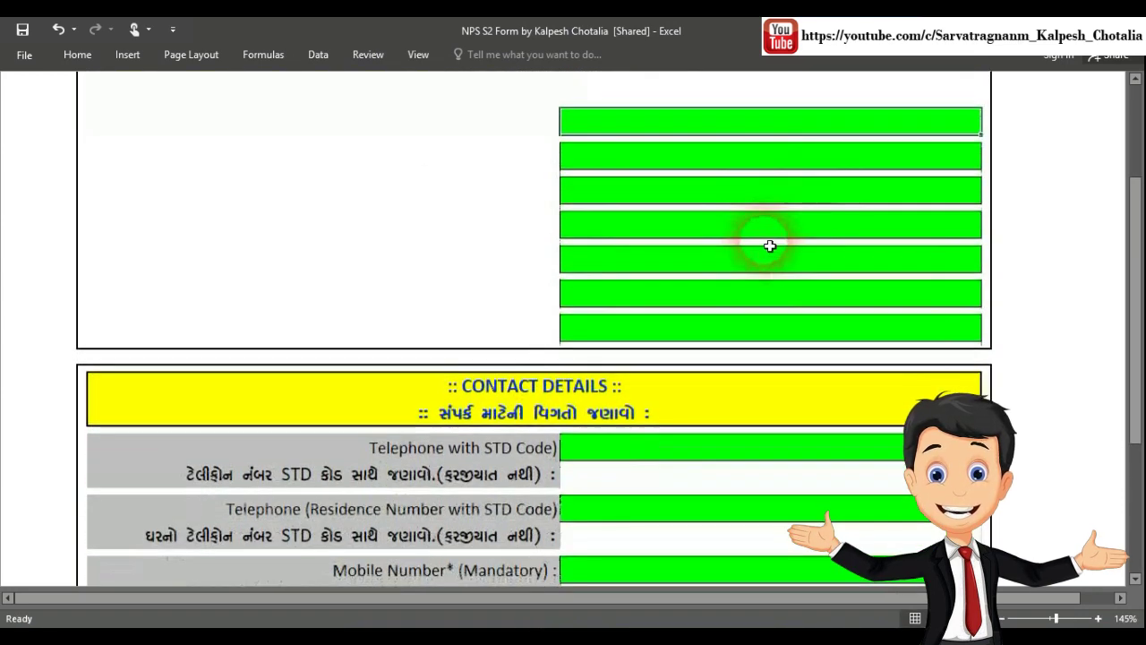
# Scroll to Contact Details and select the Telephone and Residence Telephone cells
pyautogui.scroll(-2, 770, 244)
pyautogui.scroll(3, 768, 243)
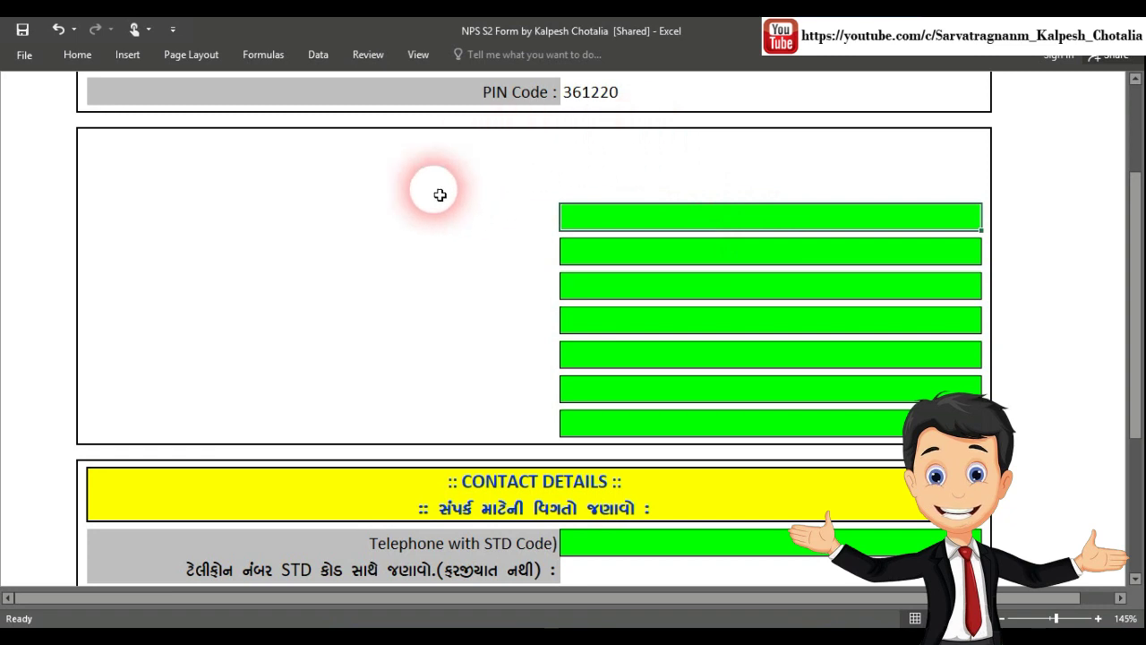
pyautogui.scroll(-3, 702, 238)
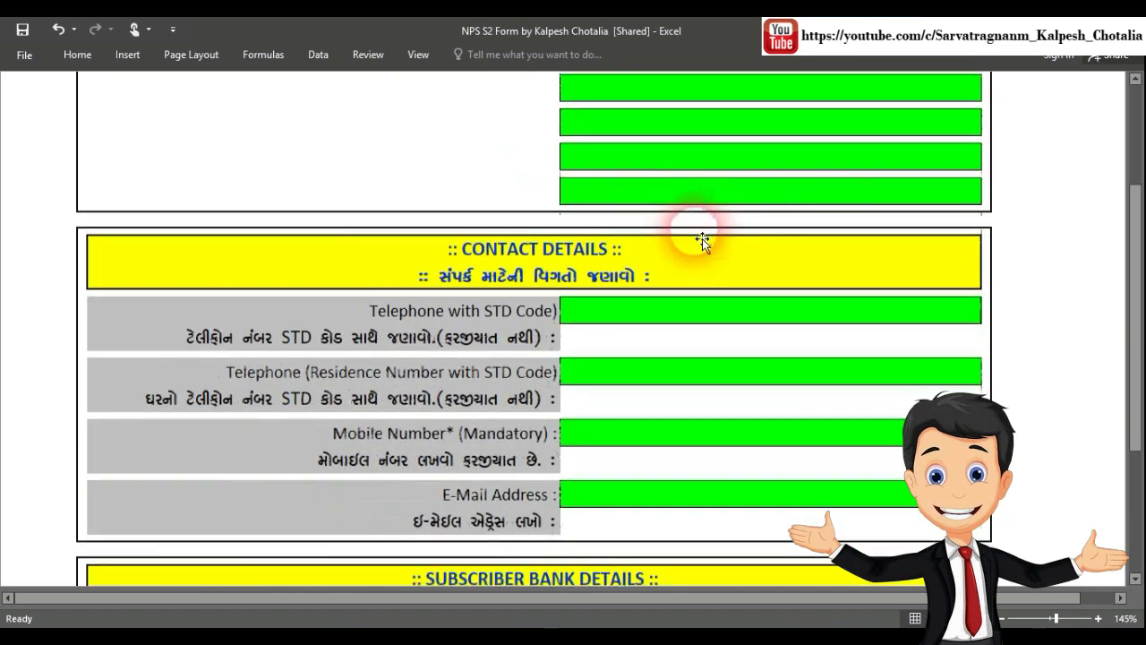
pyautogui.scroll(-3, 702, 238)
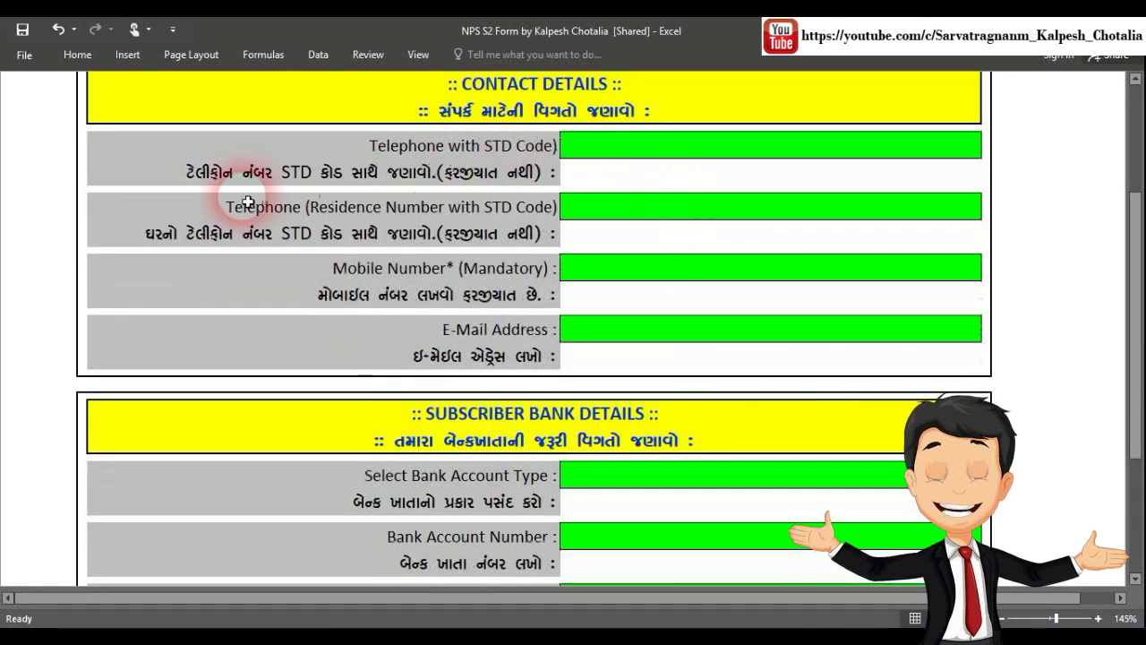
pyautogui.click(655, 152)
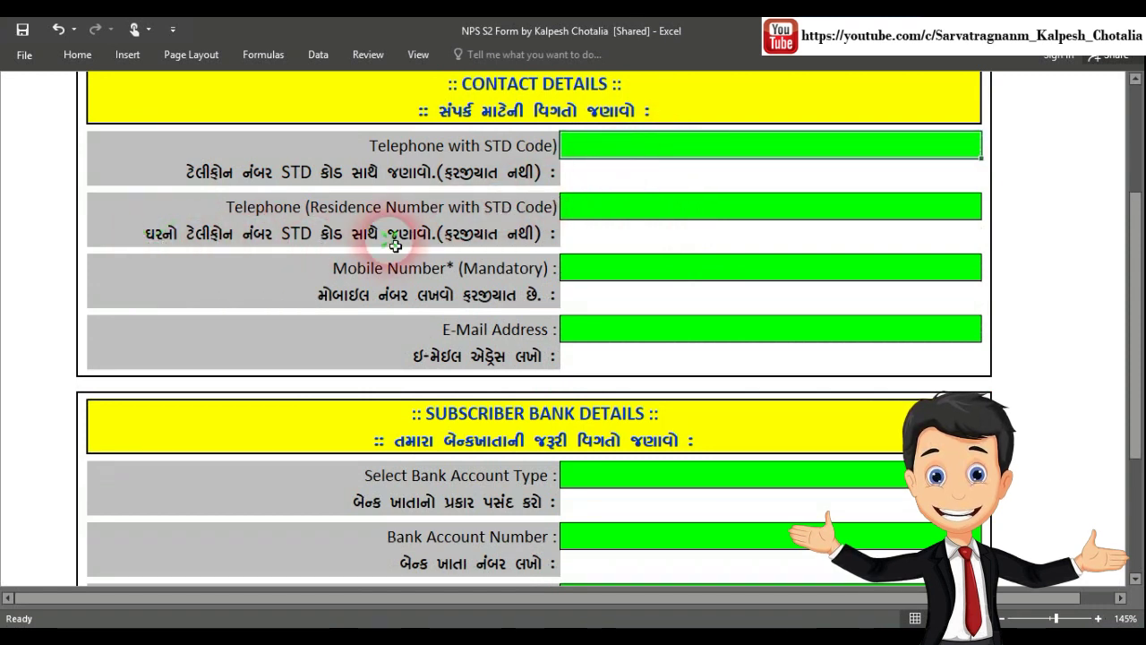
pyautogui.click(673, 211)
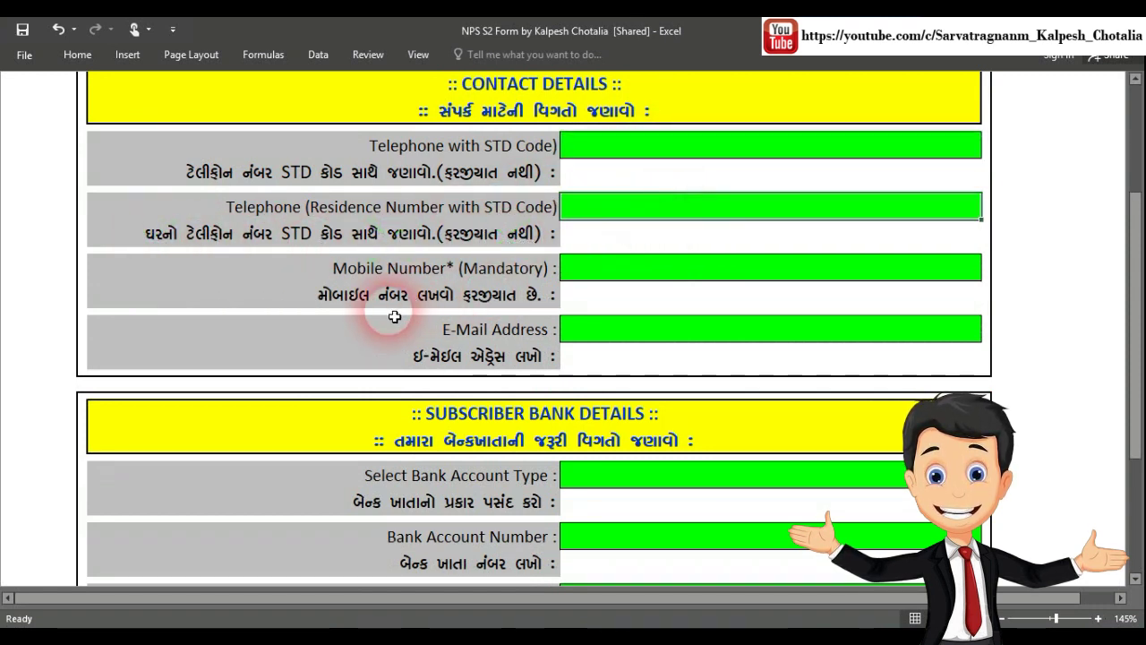
# Enter the applicant's mobile number and e-mail address in Contact Details
pyautogui.click(641, 273)
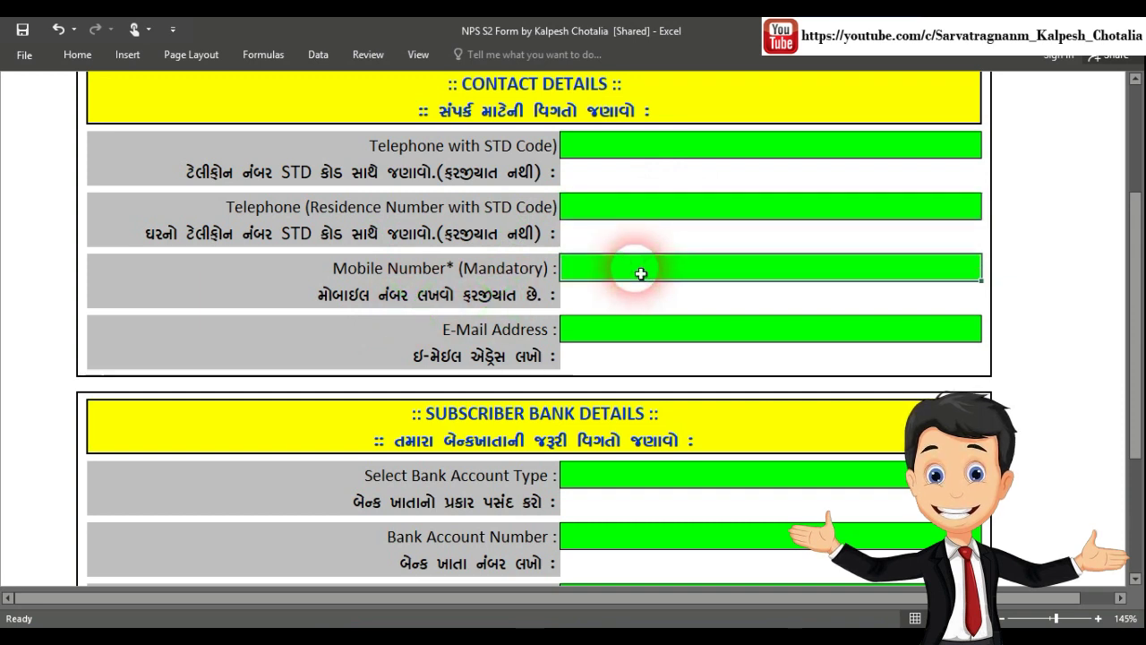
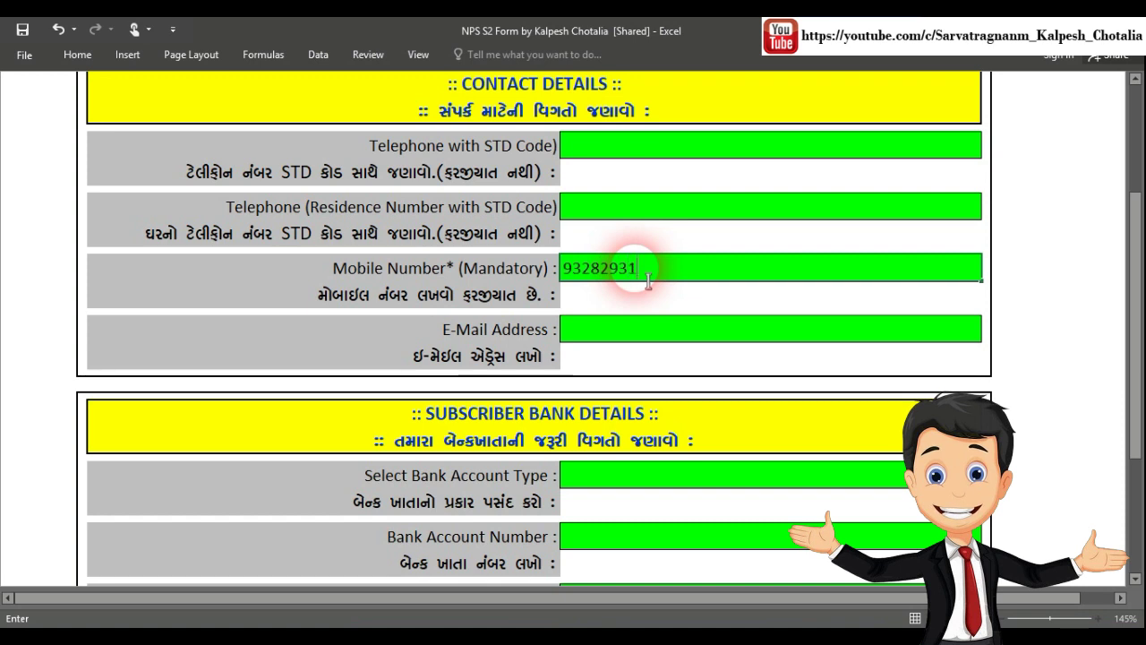
pyautogui.click(641, 331)
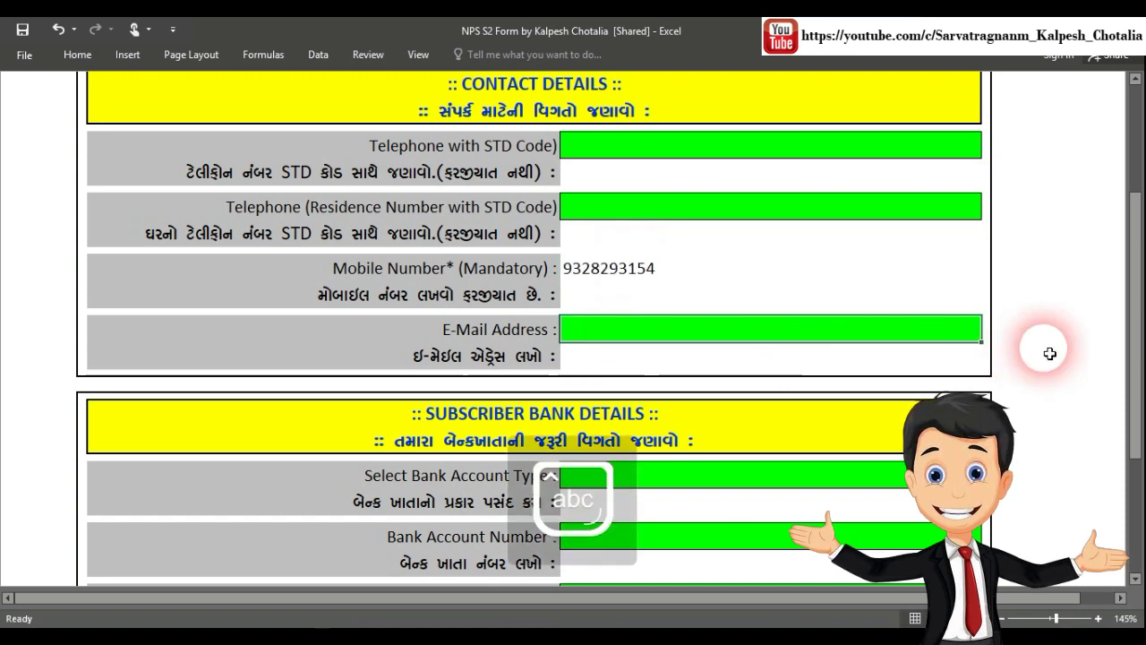
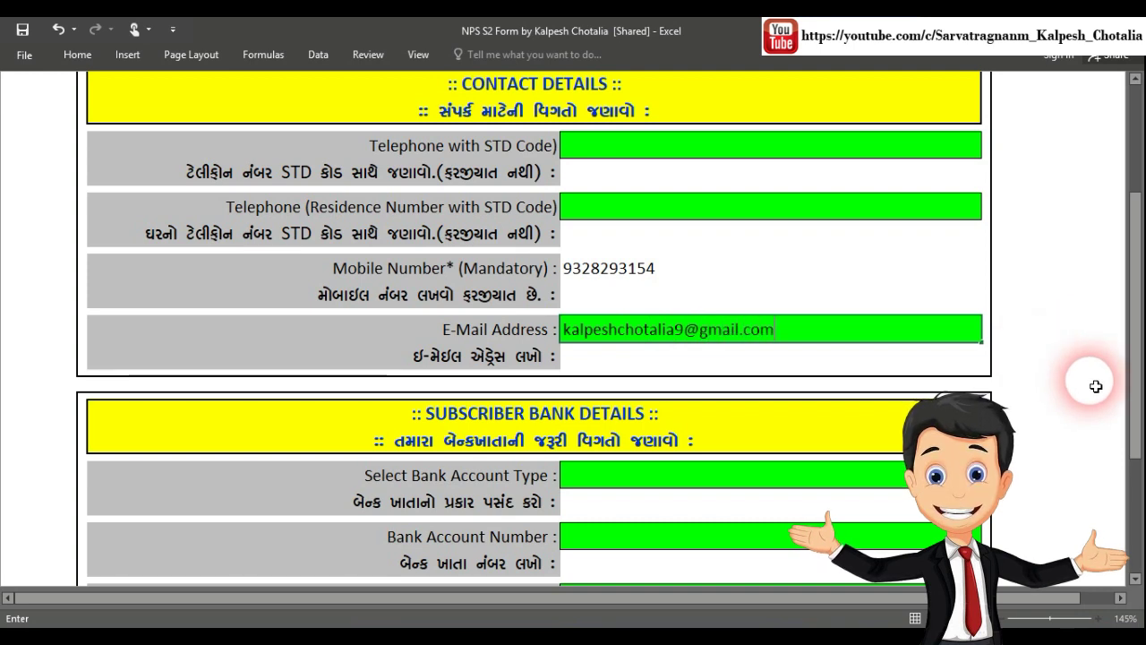
pyautogui.press('Return')
pyautogui.scroll(-4, 846, 346)
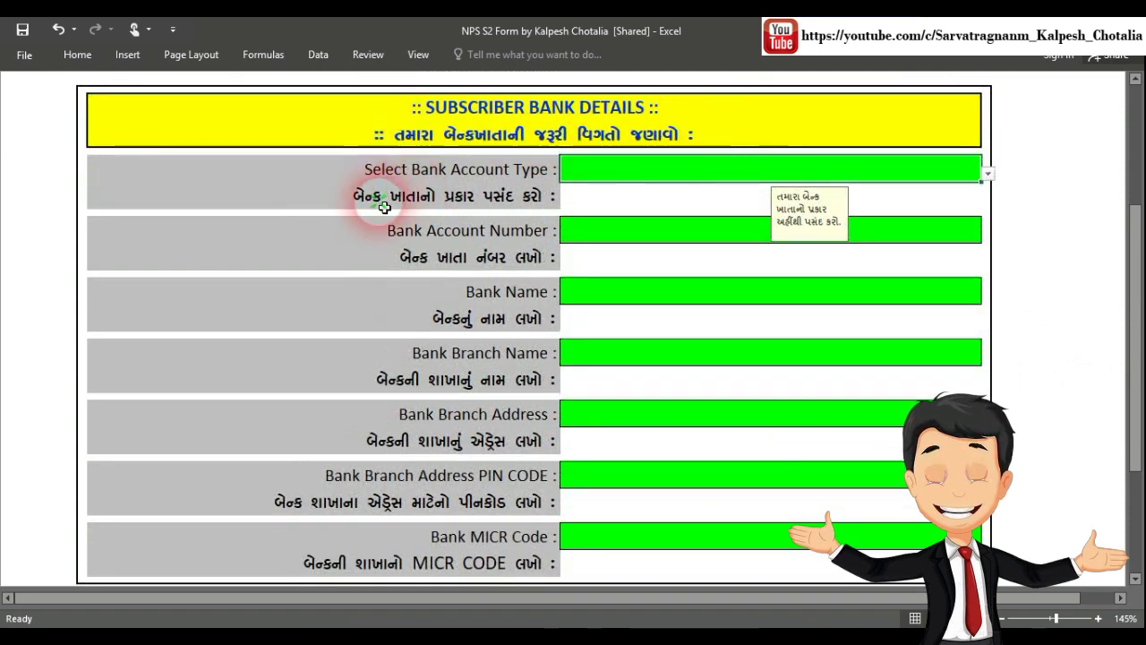
# Set account type to Saving A/c and enter the bank account number
pyautogui.click(988, 174)
pyautogui.click(913, 203)
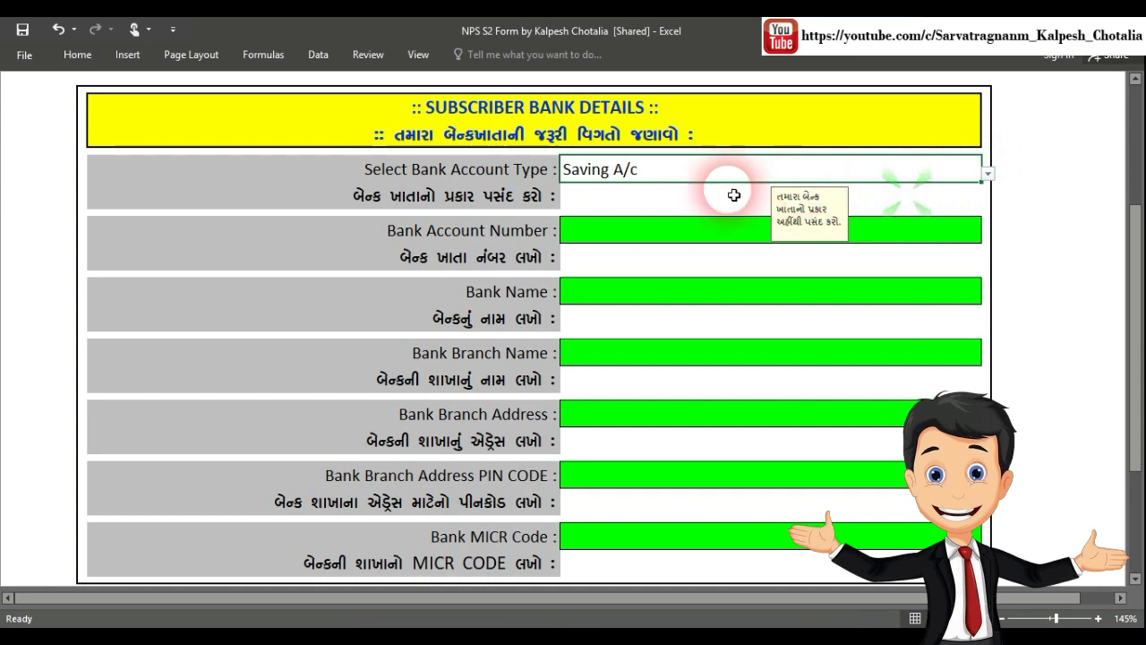
pyautogui.click(629, 231)
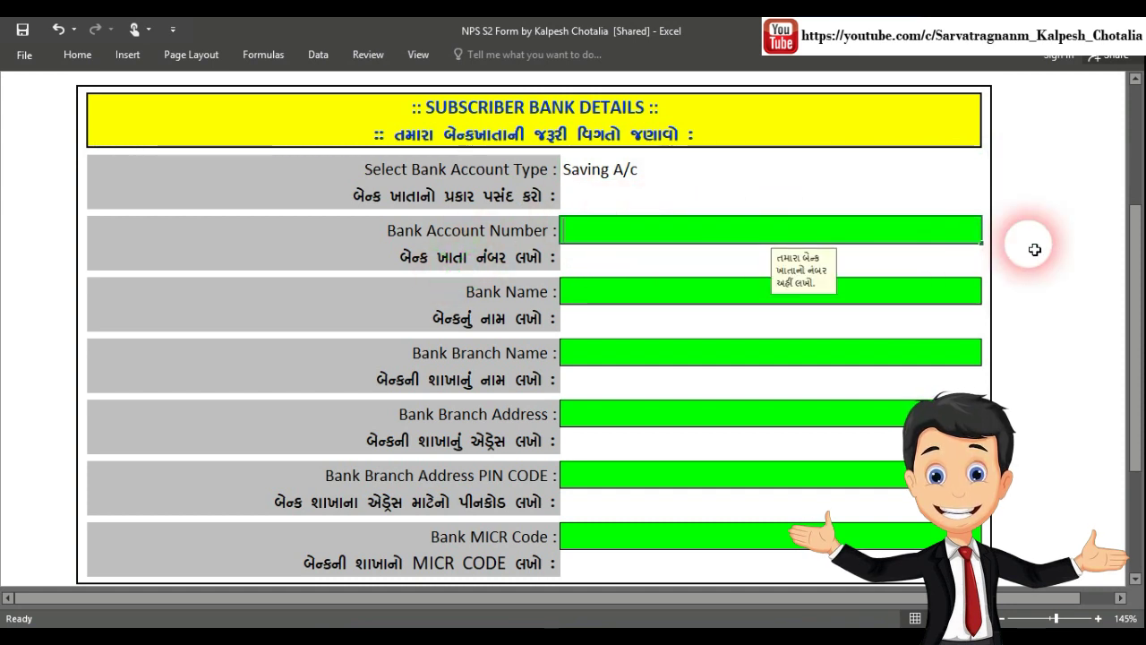
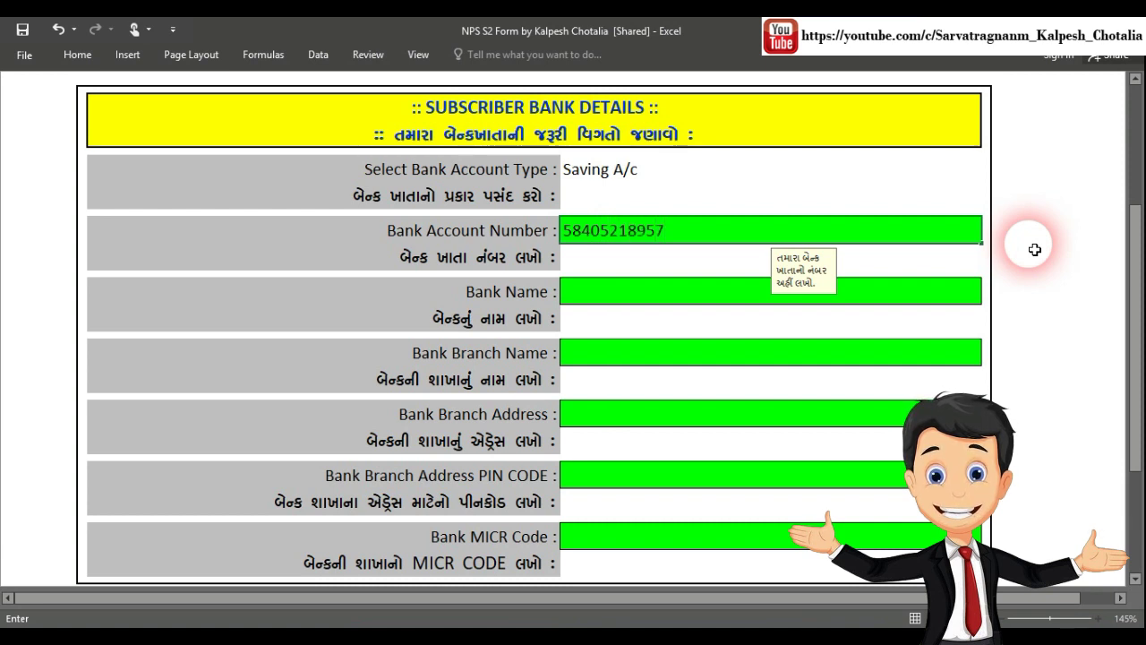
pyautogui.click(614, 291)
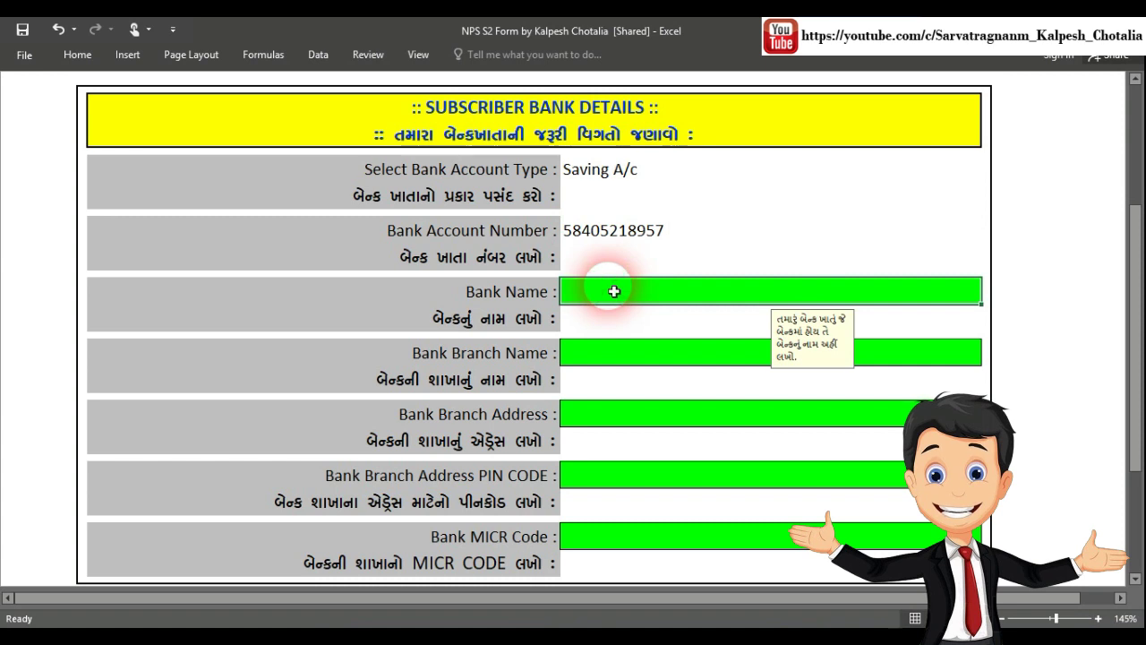
# Enter bank name STATE BANK OF INDIA, branch LIMDA LEN, and the branch address
pyautogui.write('s')
pyautogui.press('BackSpace')
pyautogui.press('capslock')
pyautogui.write('S')
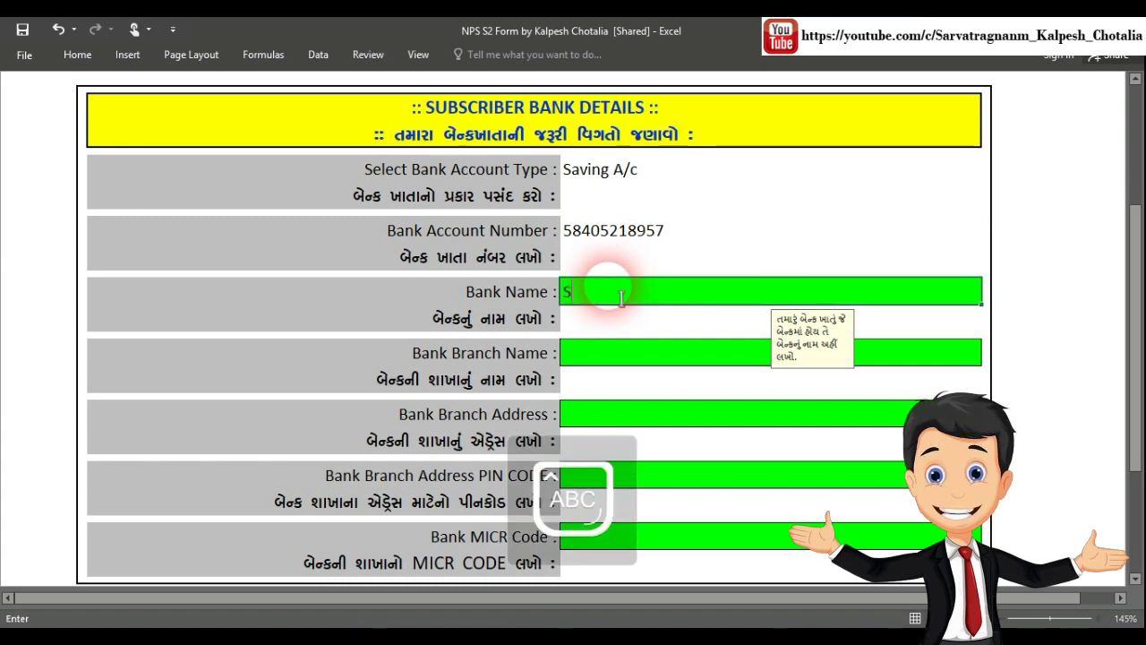
pyautogui.write('TATE BANK OF INDIA')
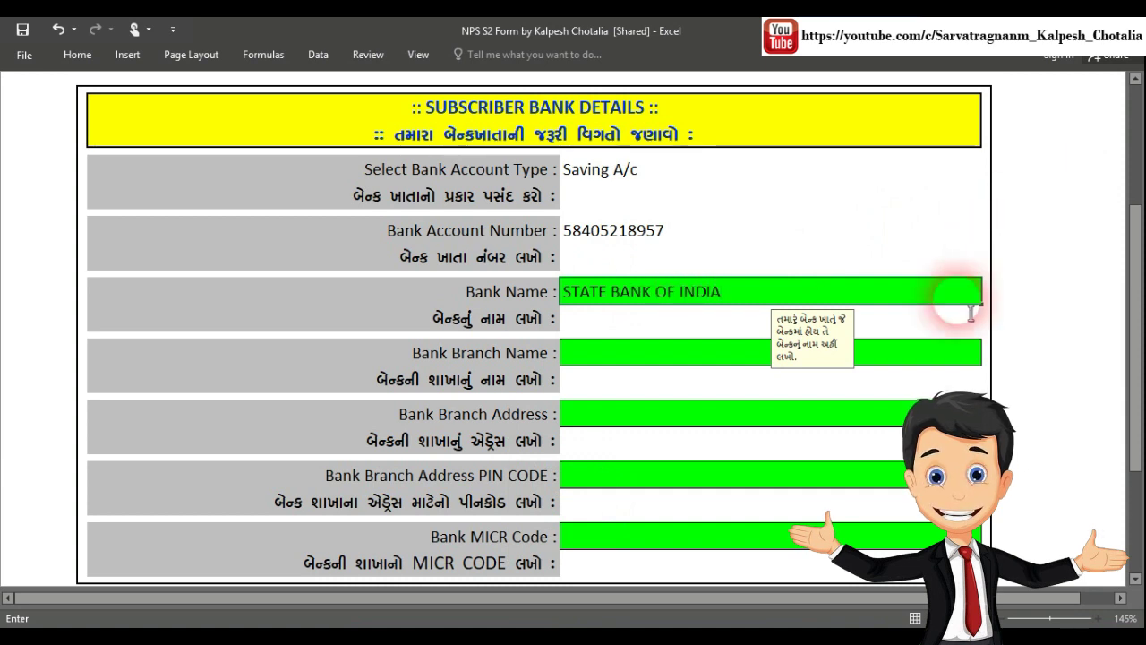
pyautogui.click(683, 353)
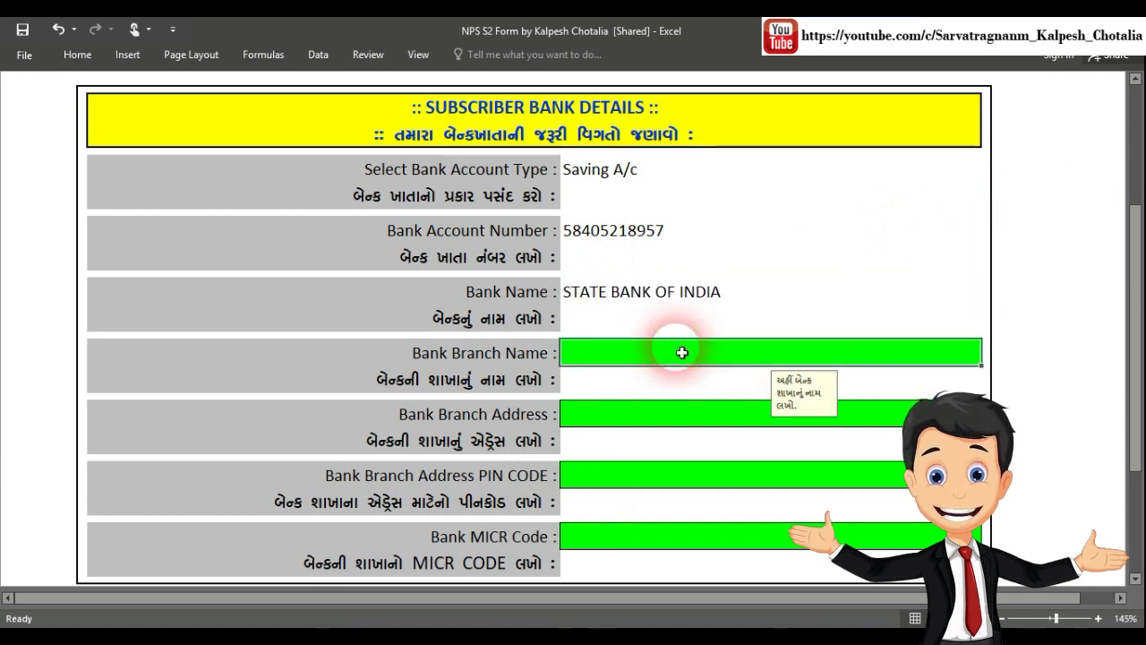
pyautogui.scroll(-2, 681, 352)
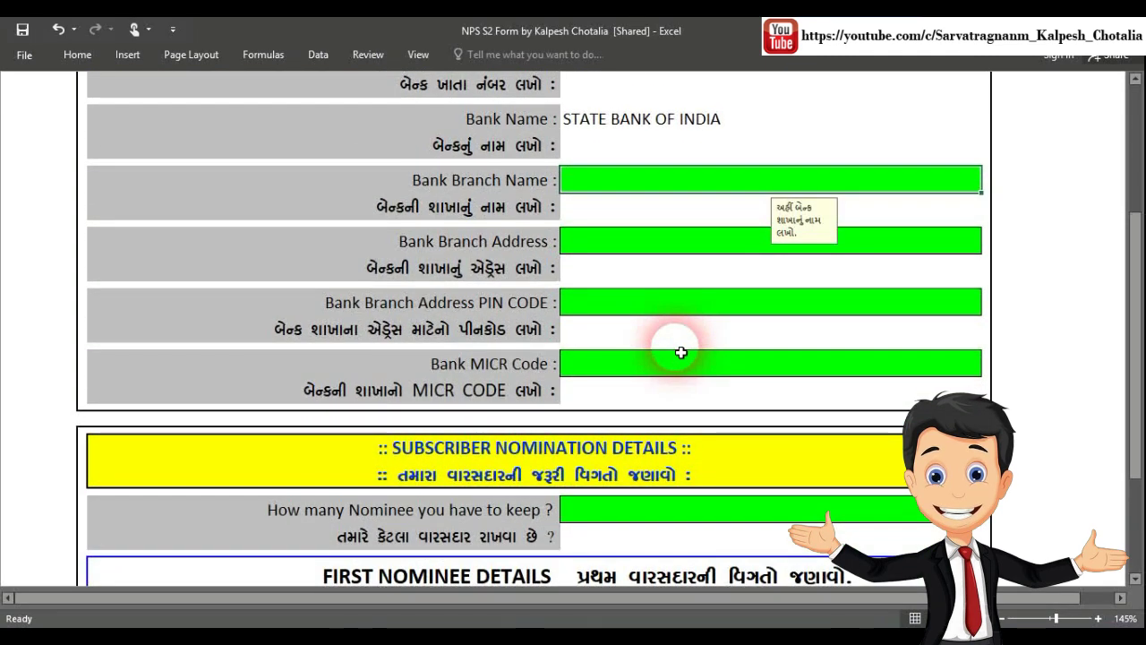
pyautogui.write('LIMD')
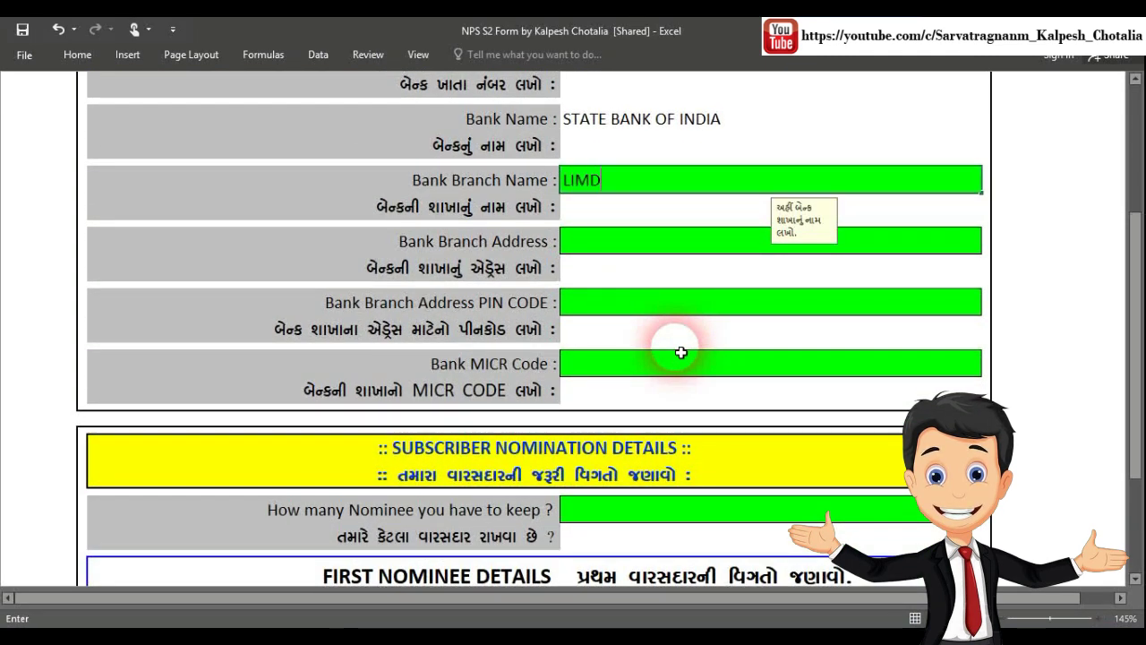
pyautogui.write('A LEN, KALAVAD')
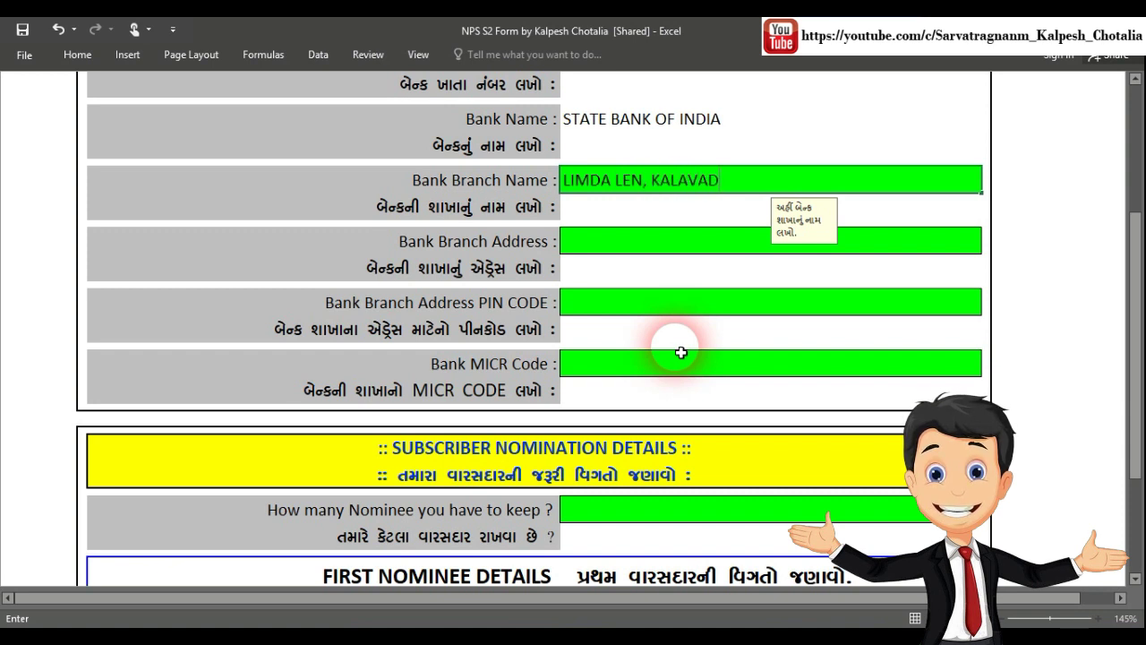
pyautogui.press('Return')
pyautogui.write('MI')
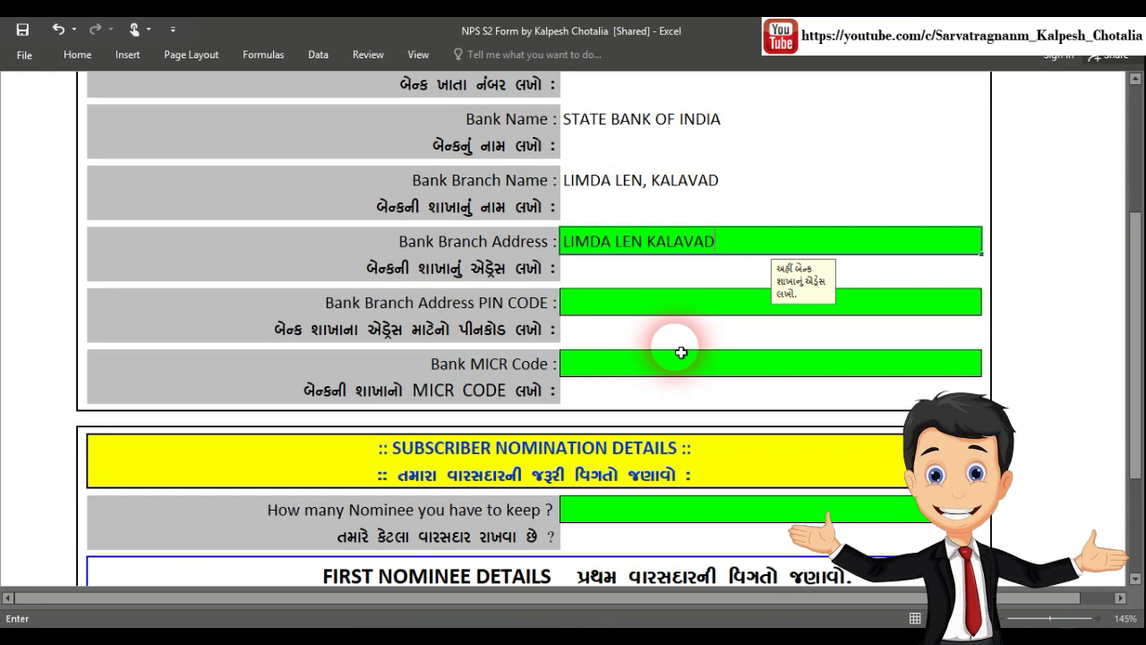
pyautogui.press('Return')
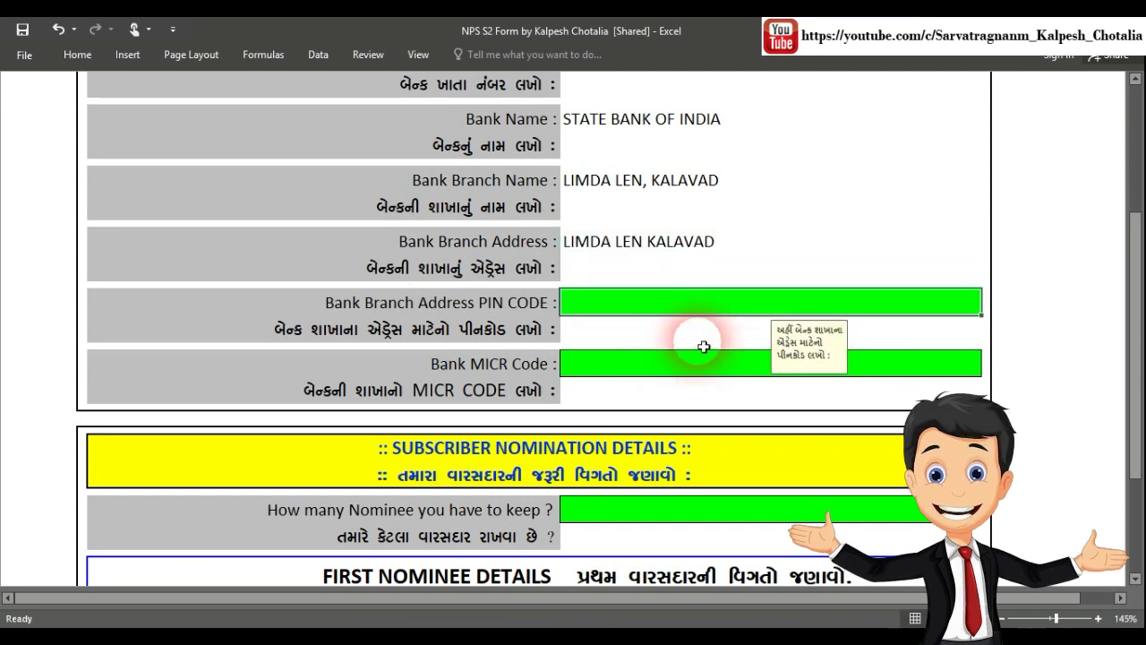
# Enter branch PIN code 361020 and MICR code 906045239, replacing an invalid MICR entry
pyautogui.scroll(-2, 703, 345)
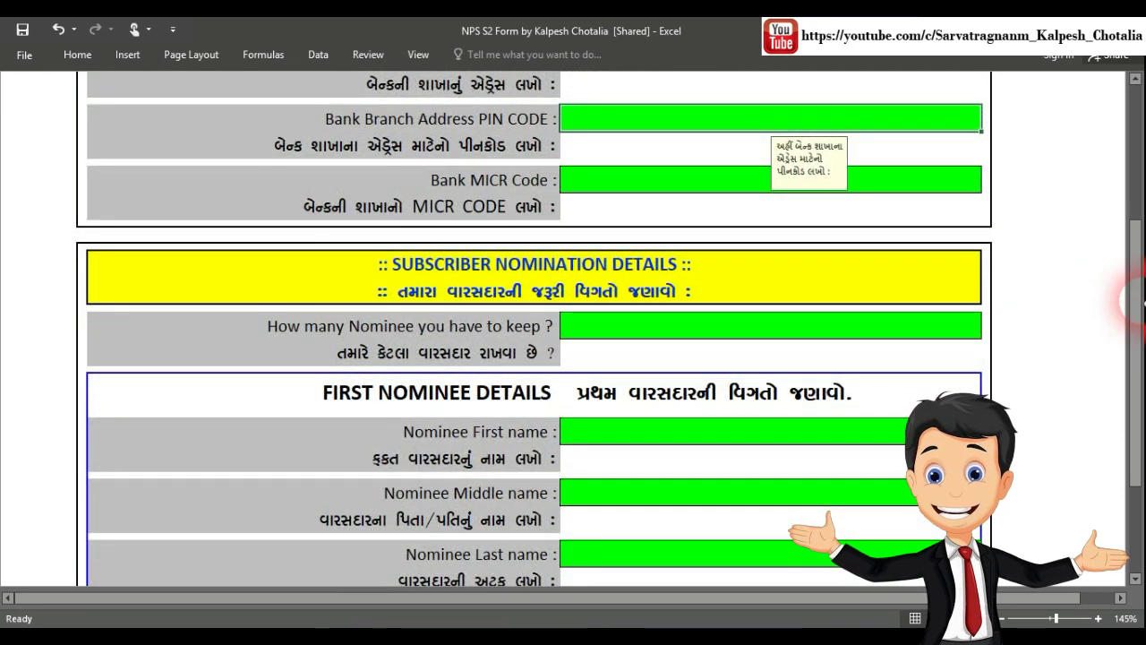
pyautogui.write('361020')
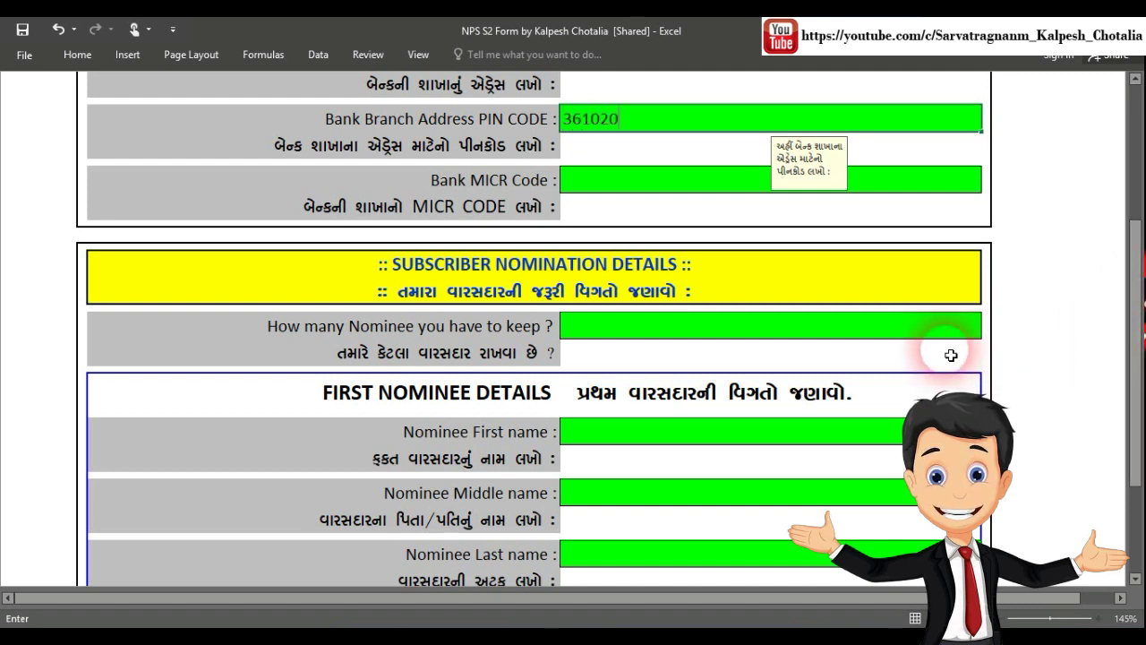
pyautogui.click(650, 181)
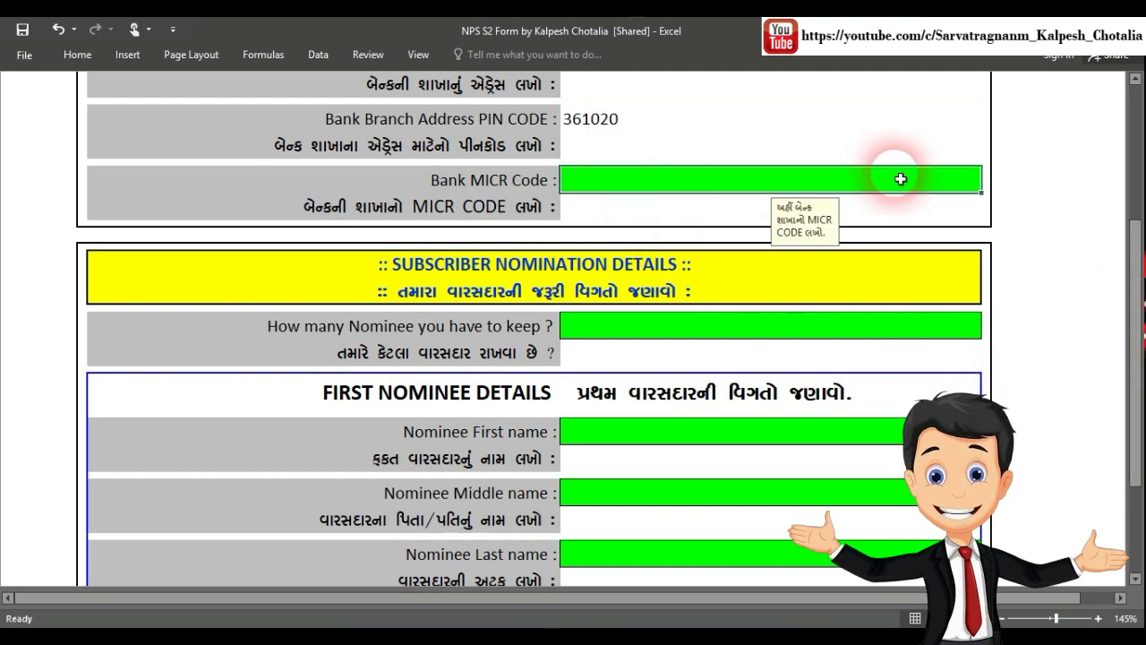
pyautogui.write('12345678')
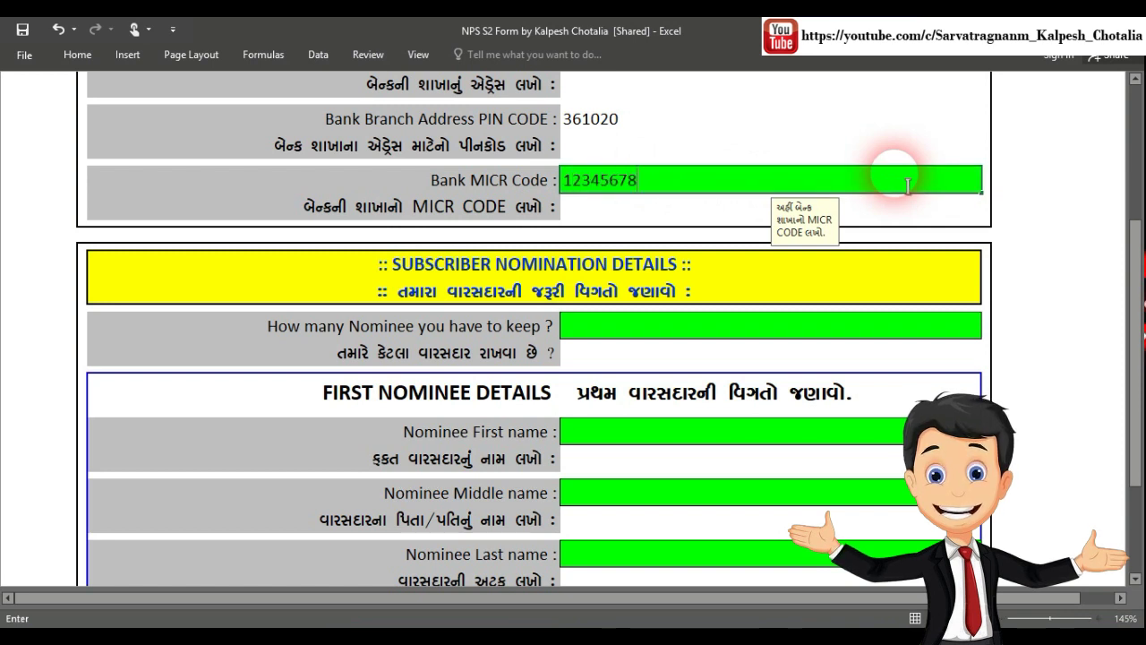
pyautogui.click(907, 184)
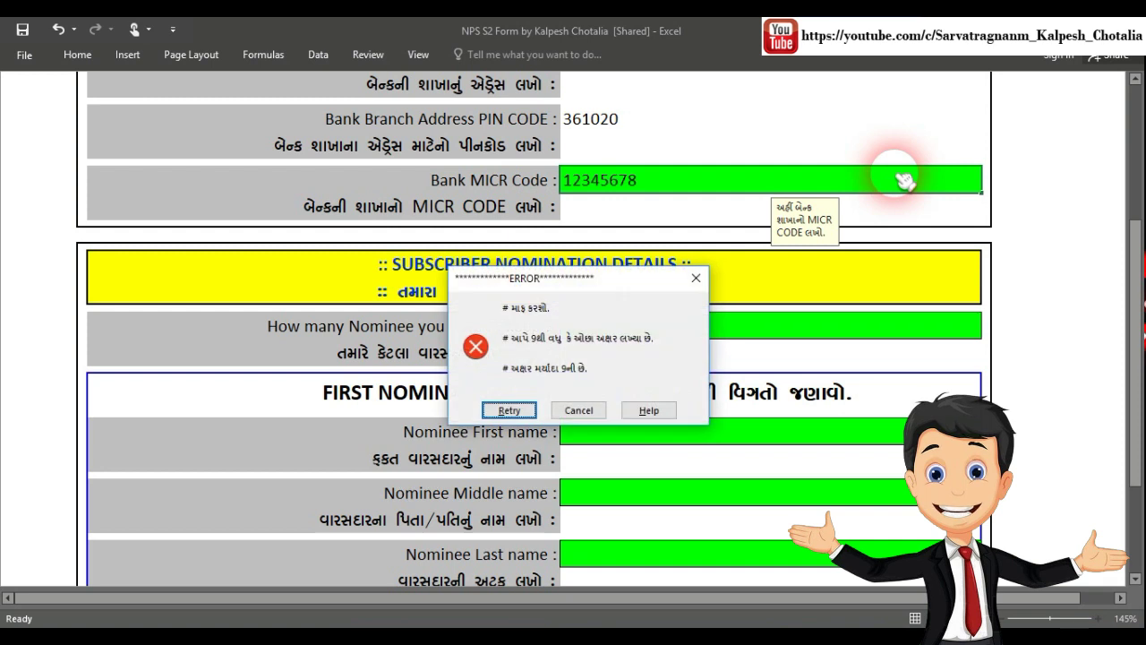
pyautogui.press('Escape')
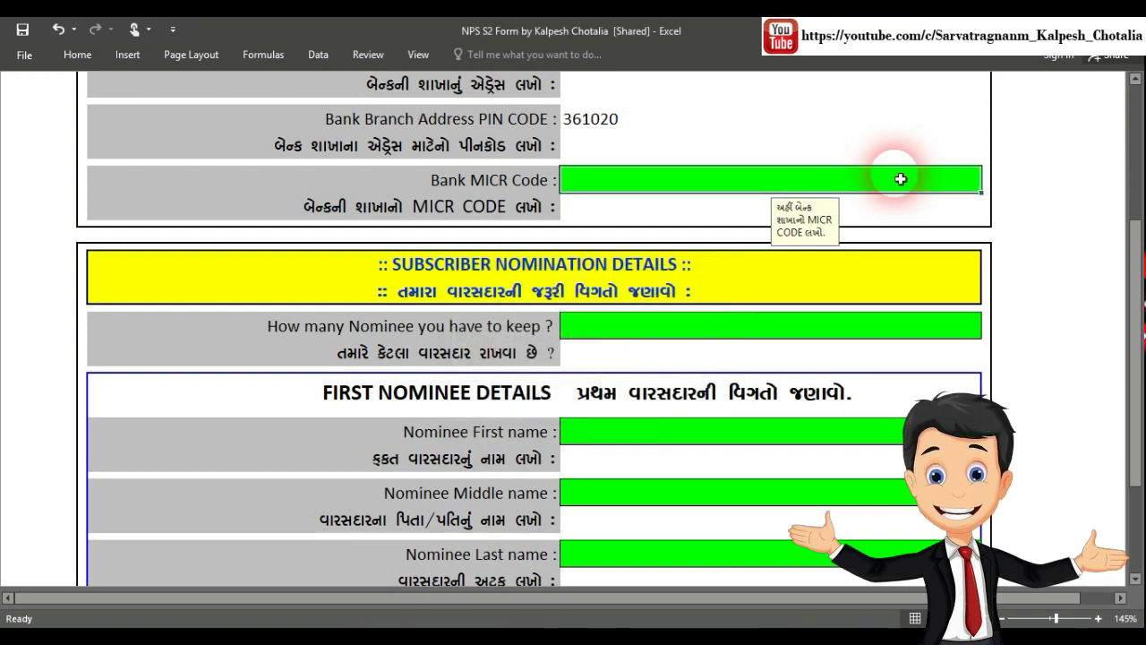
pyautogui.write('90604523')
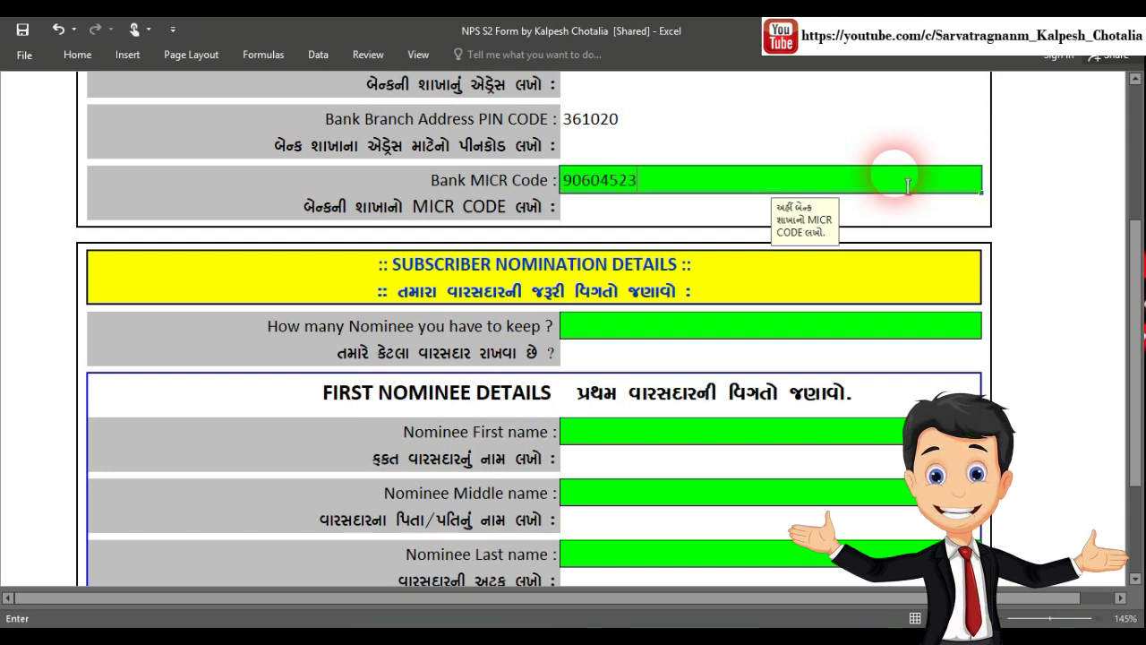
pyautogui.write('9')
pyautogui.press('Return')
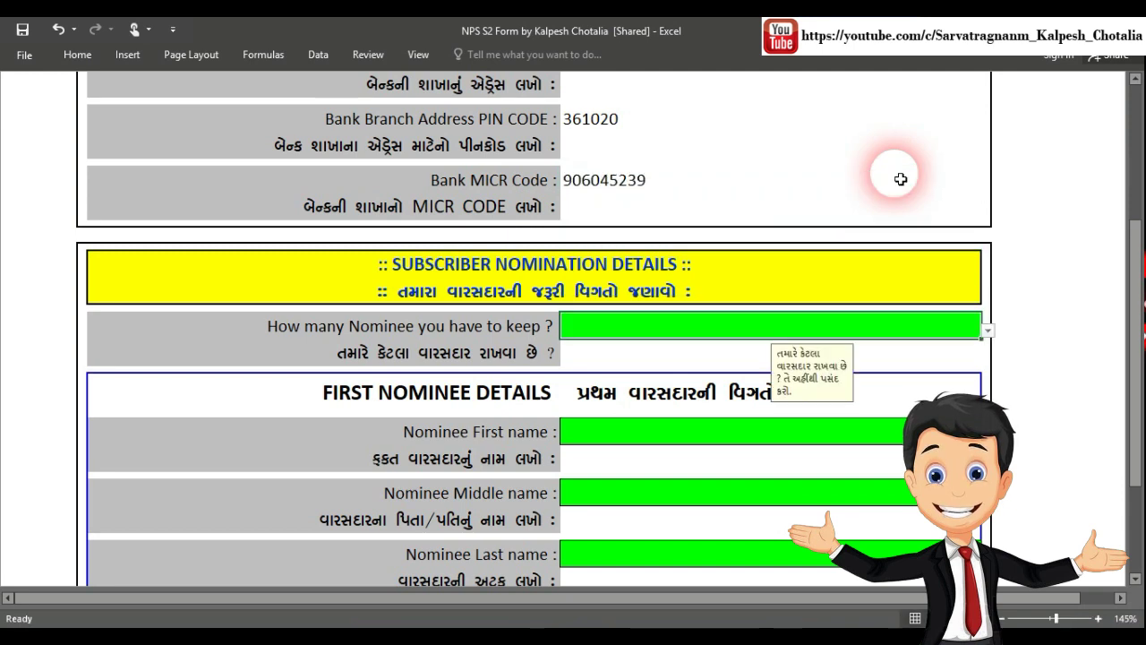
# Pick Two from the nominee-count dropdown in the nomination section
pyautogui.scroll(-1, 811, 205)
pyautogui.scroll(-1, 811, 210)
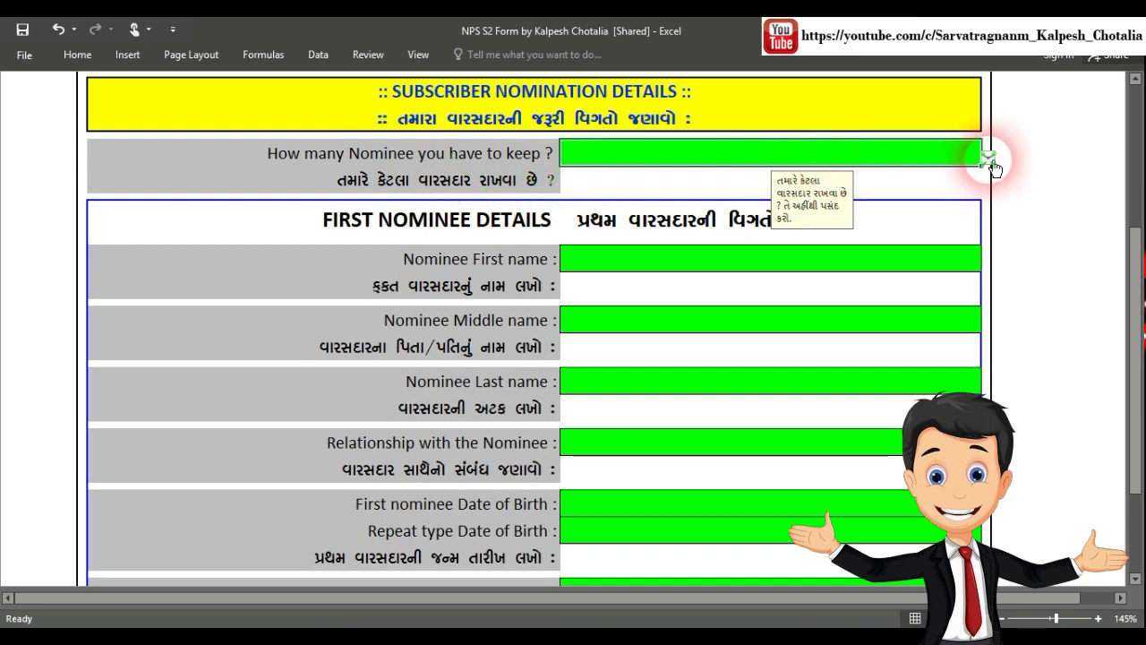
pyautogui.scroll(1, 686, 200)
pyautogui.click(987, 208)
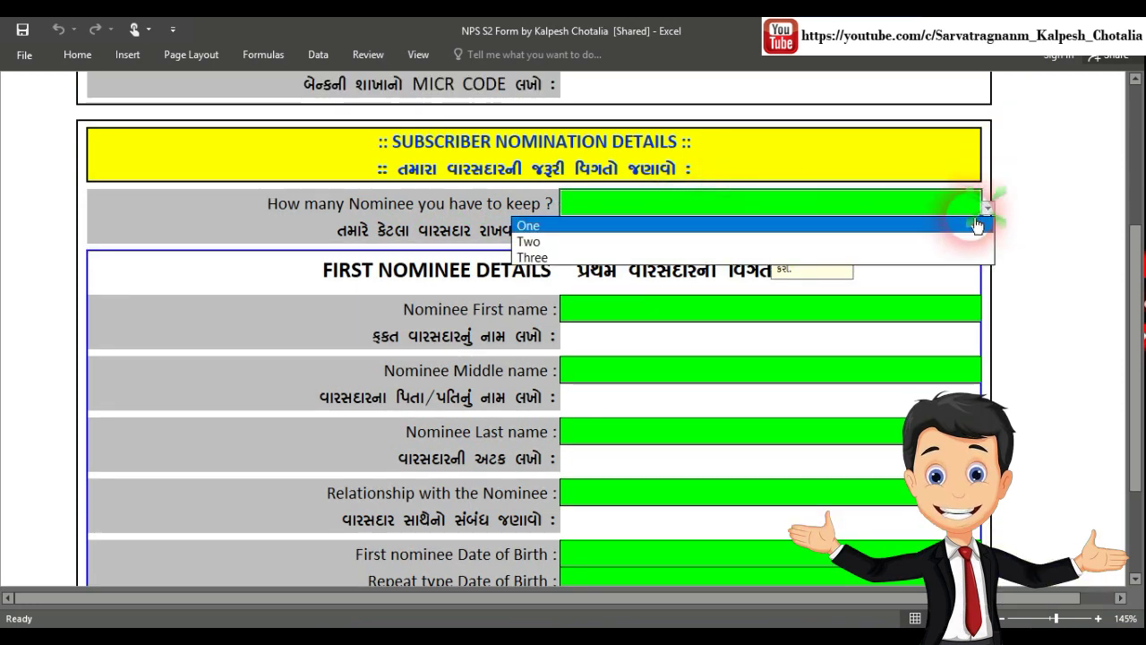
pyautogui.click(955, 242)
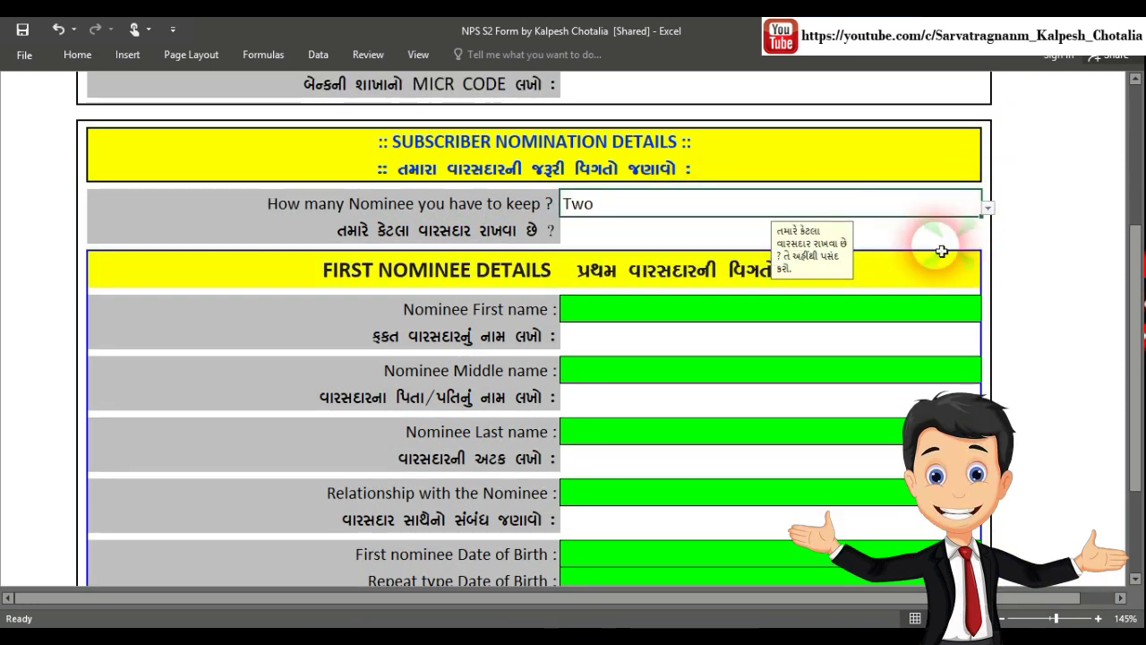
pyautogui.click(690, 313)
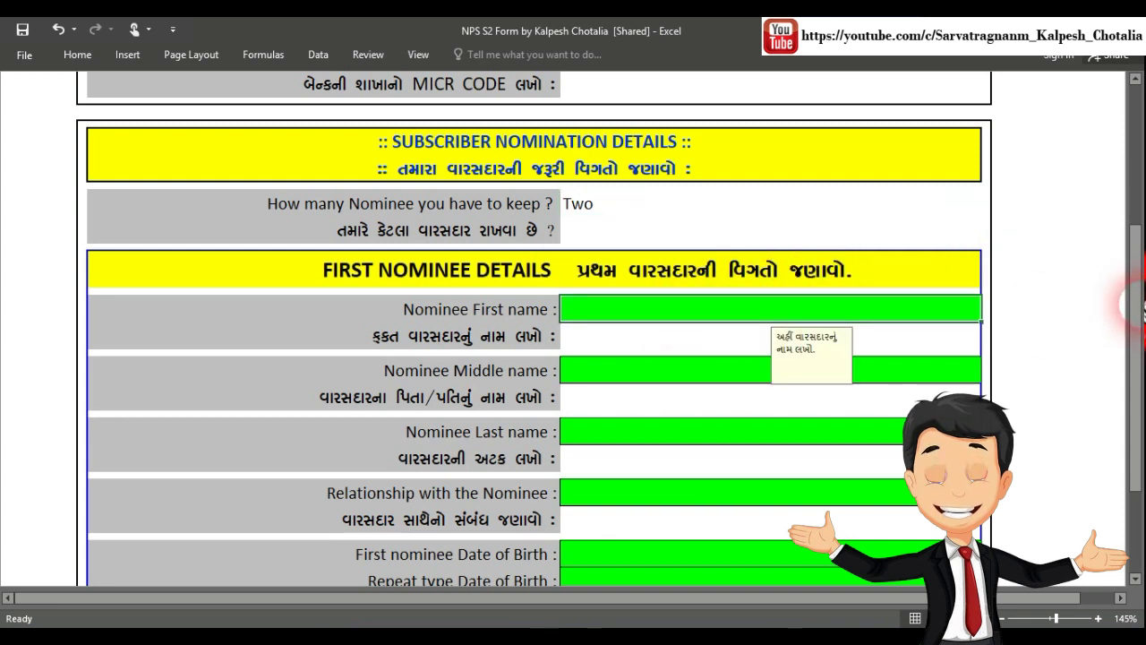
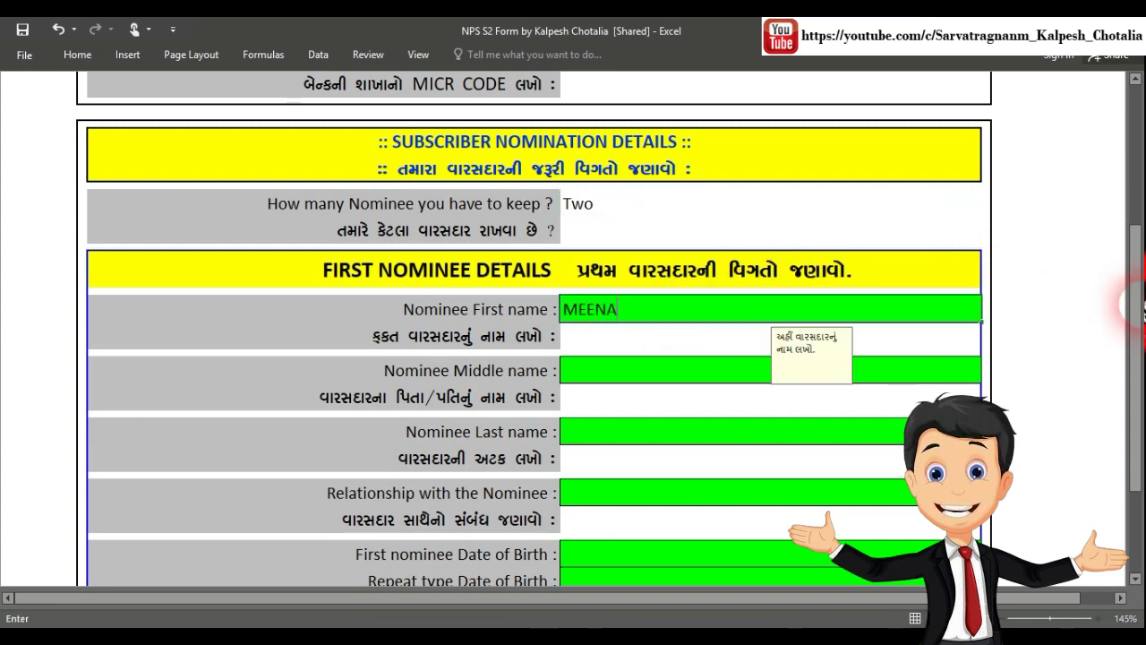
# Enter the first nominee's first, middle and last names
pyautogui.press('Return')
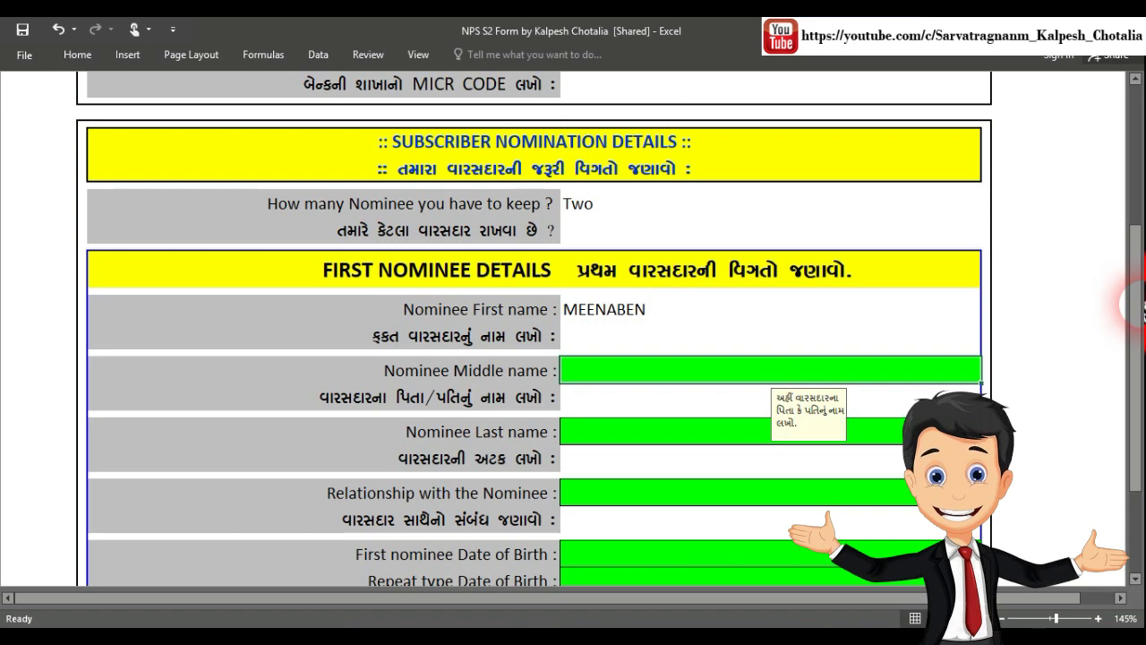
pyautogui.scroll(-2, 658, 373)
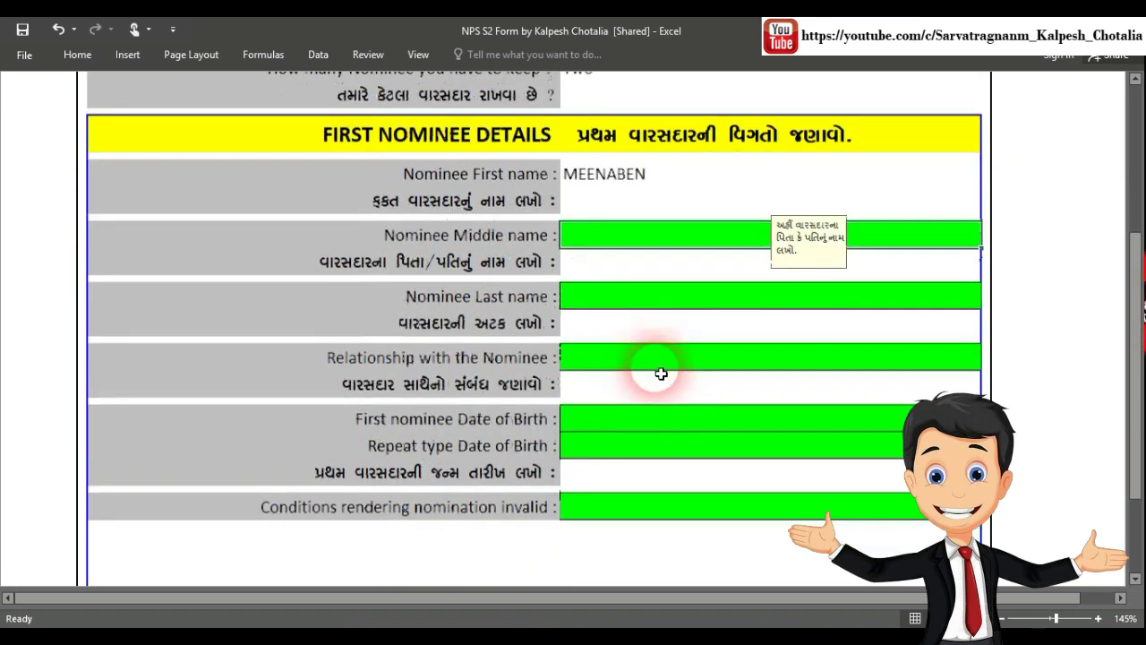
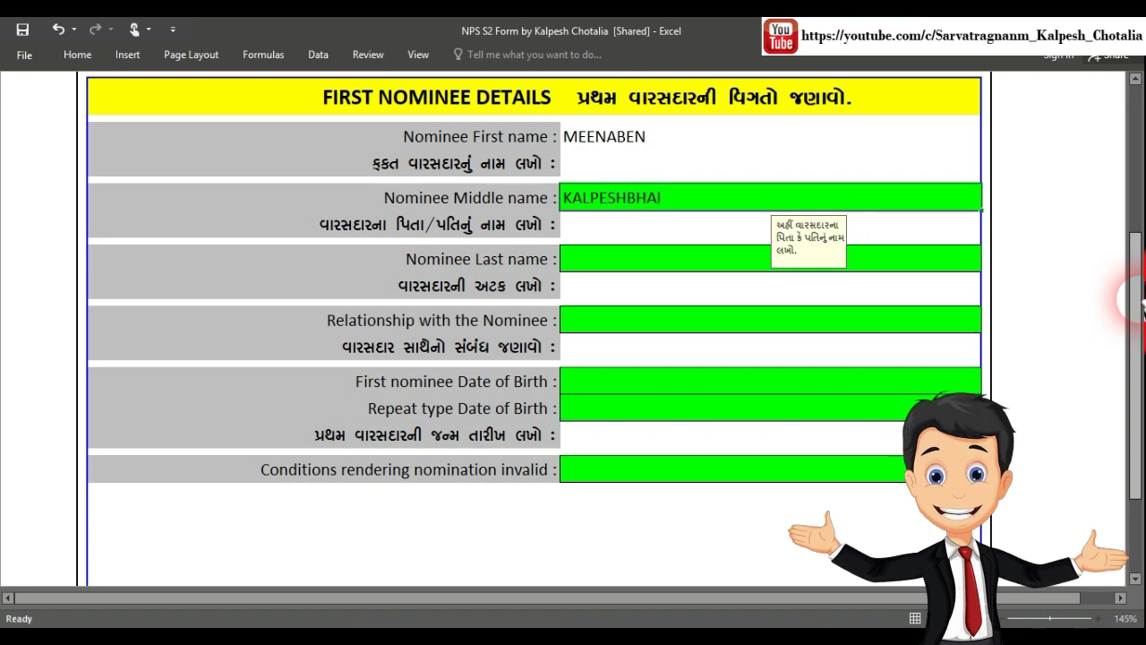
pyautogui.press('Return')
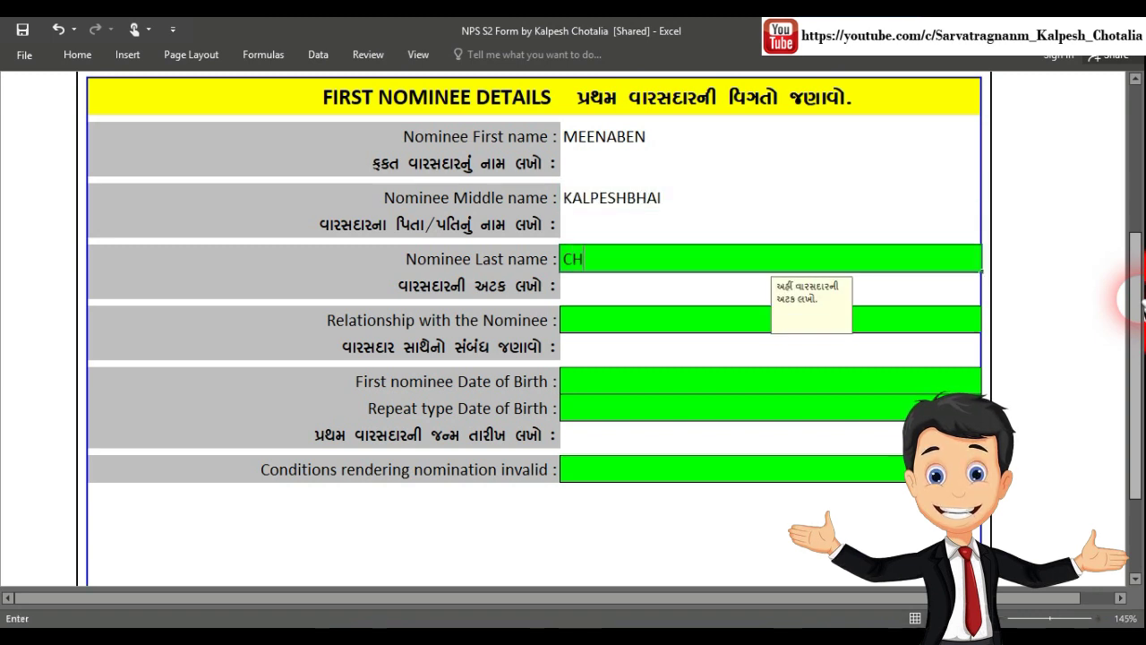
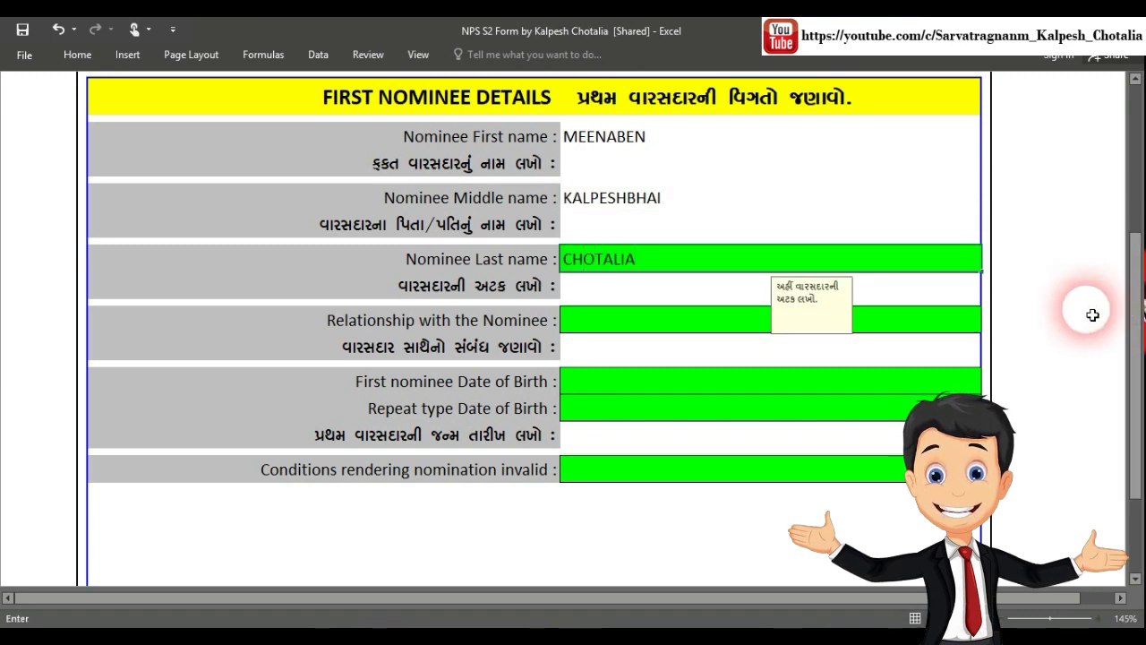
pyautogui.scroll(-1, 806, 251)
# Set the first nominee's relationship to WIFE
pyautogui.click(755, 212)
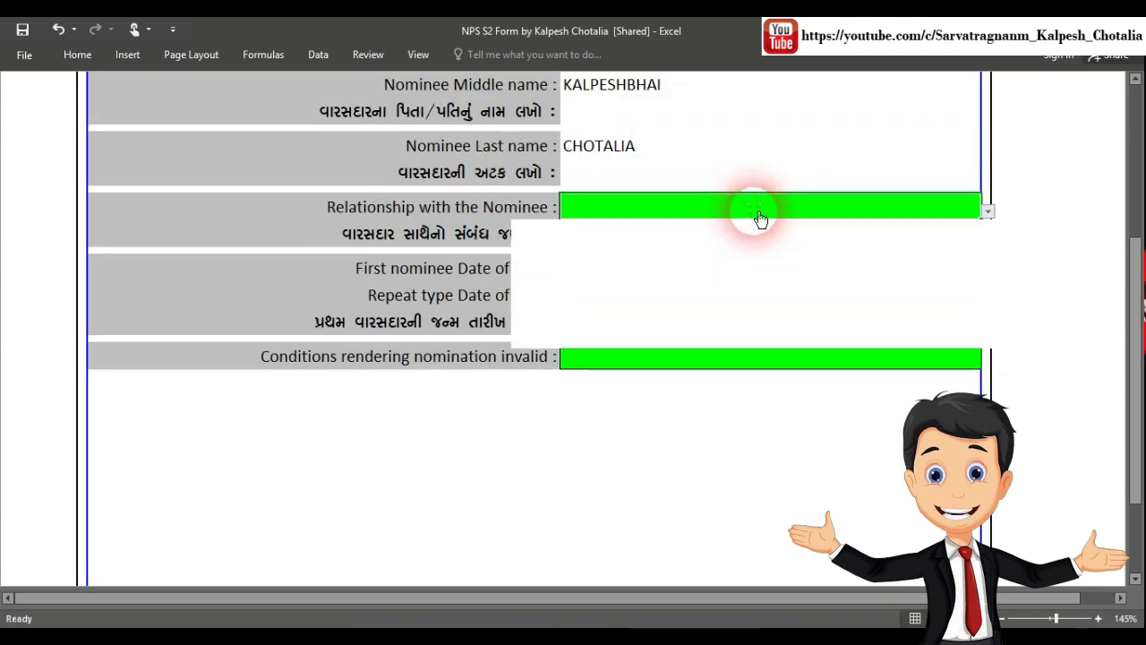
pyautogui.hotkey('alt', 'Down')
pyautogui.click(694, 245)
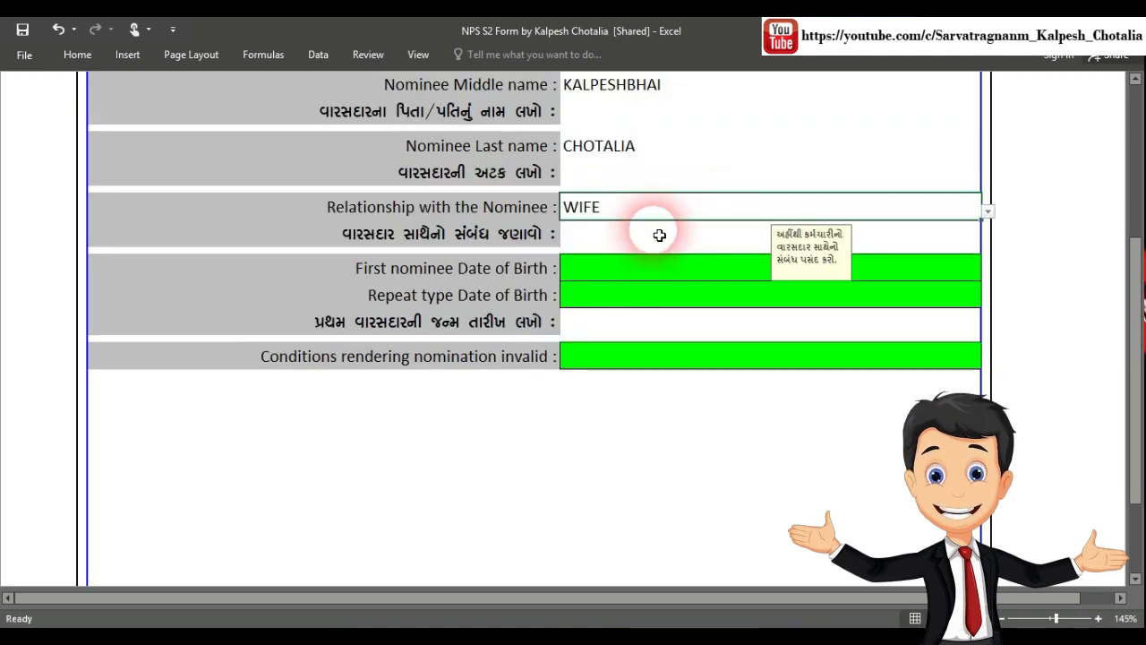
pyautogui.scroll(-2, 658, 232)
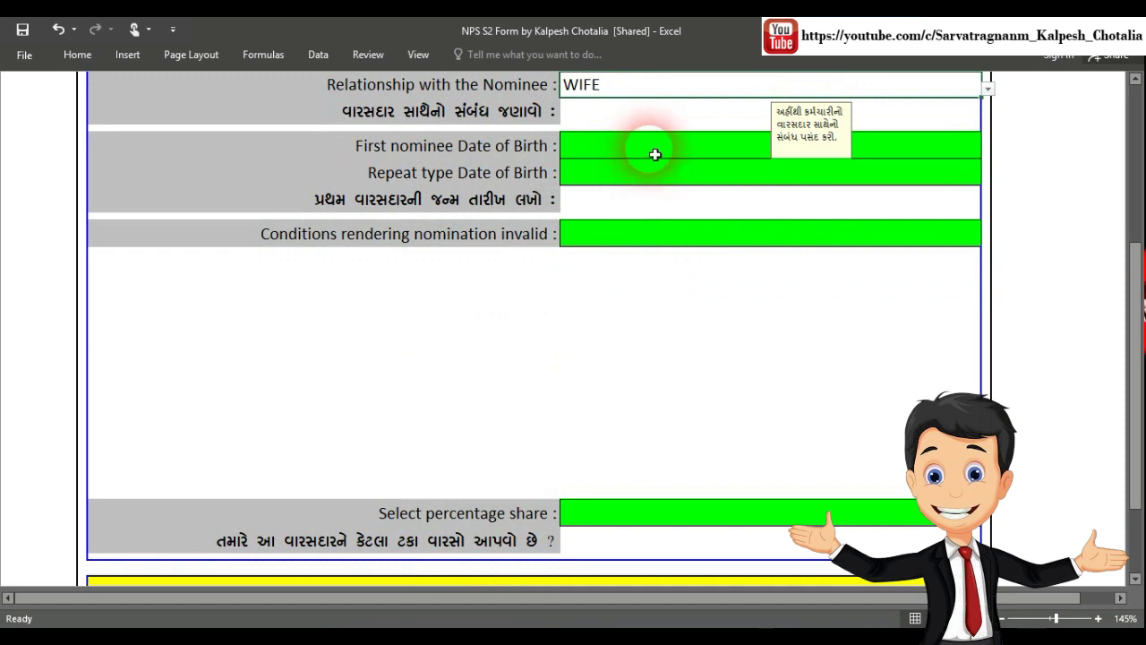
pyautogui.click(654, 150)
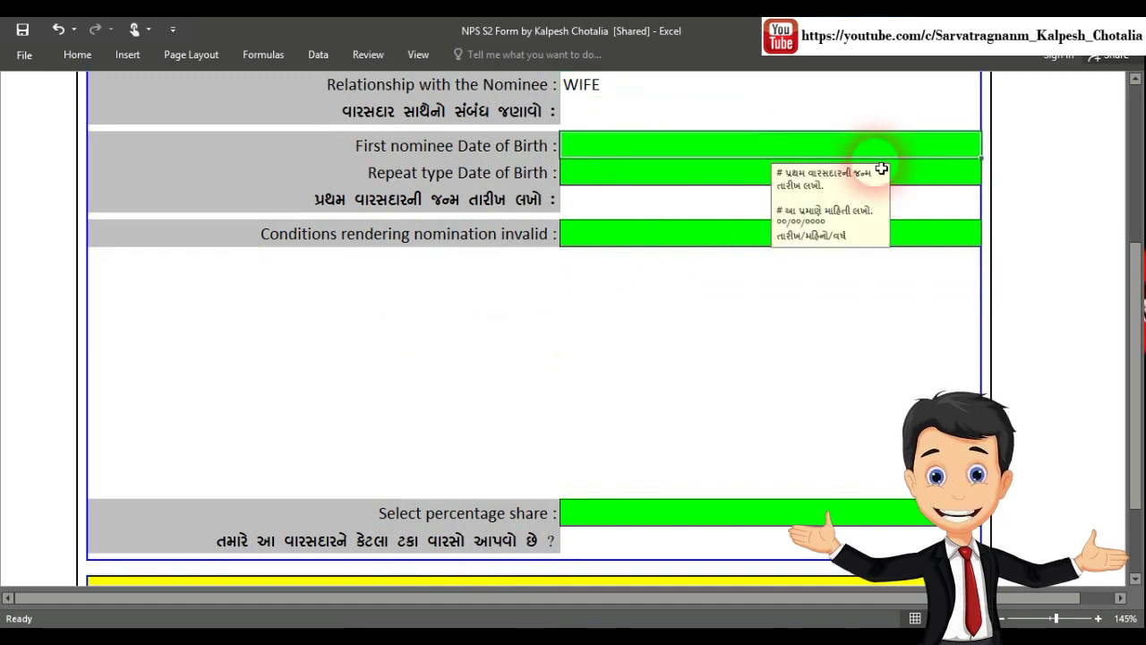
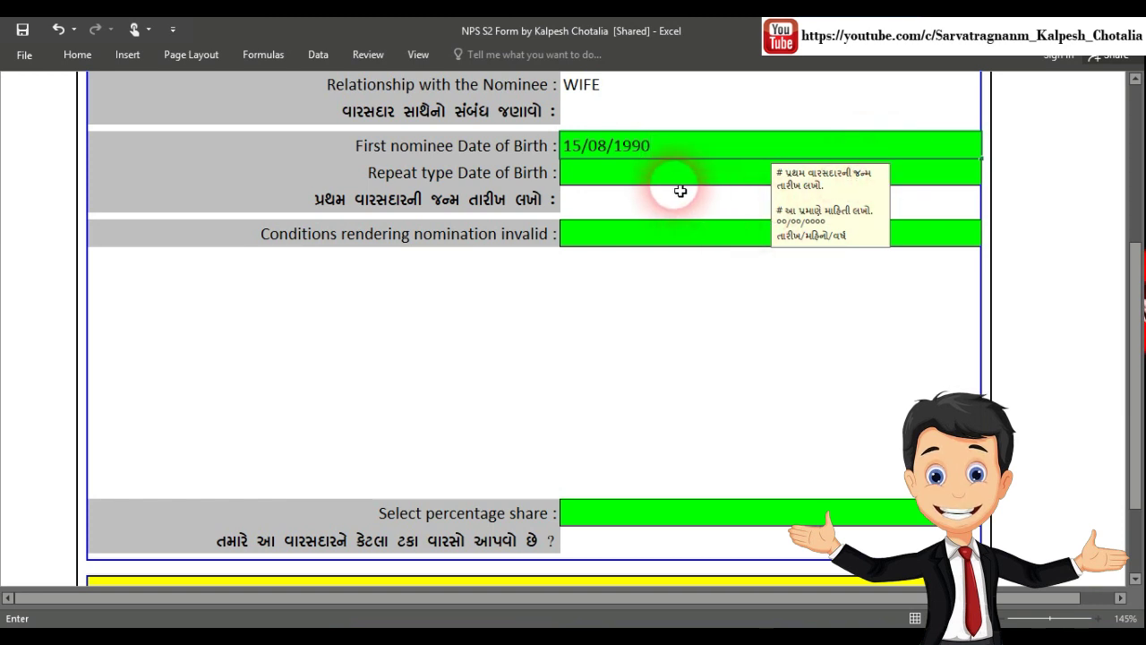
pyautogui.click(673, 181)
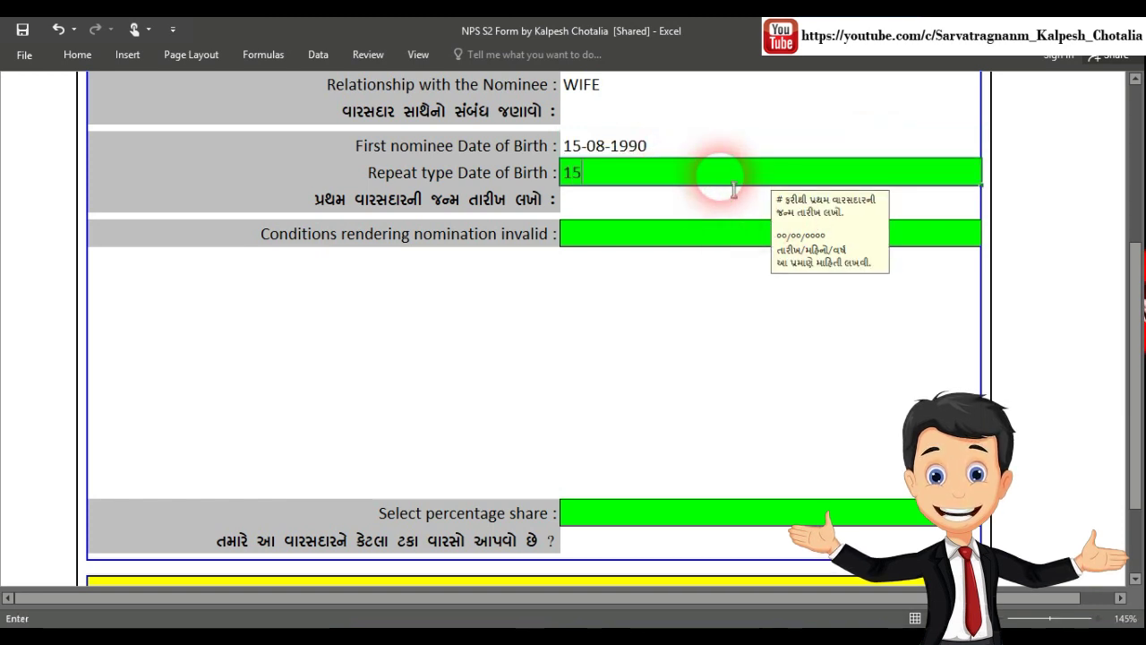
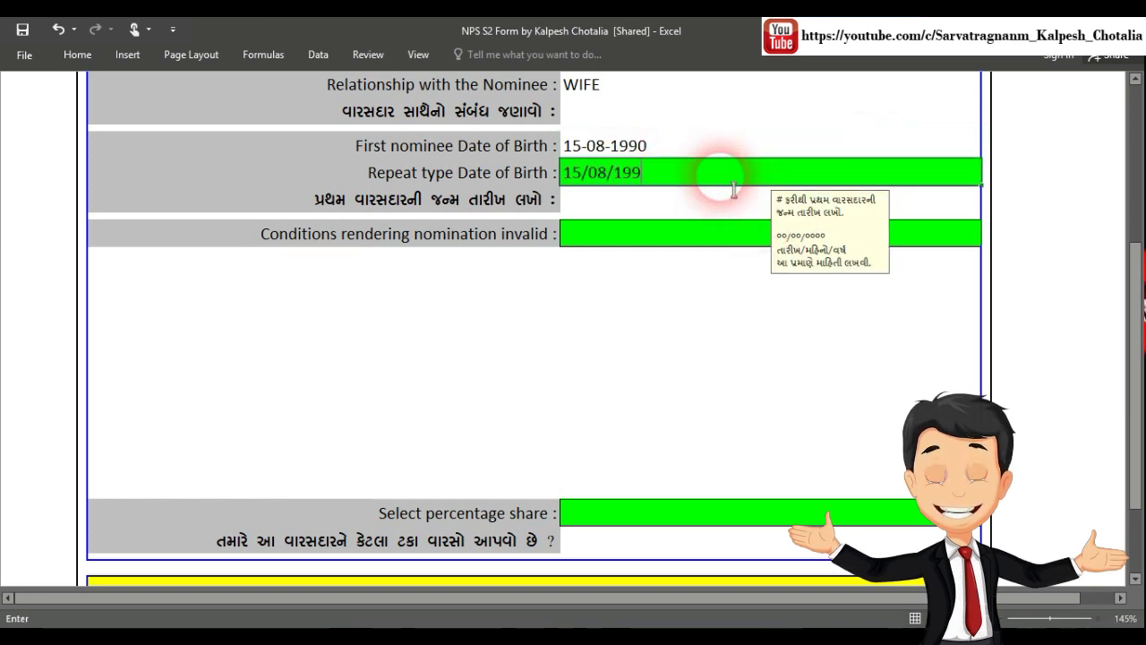
# Start typing DEATH into the invalid-nomination conditions cell
pyautogui.click(577, 238)
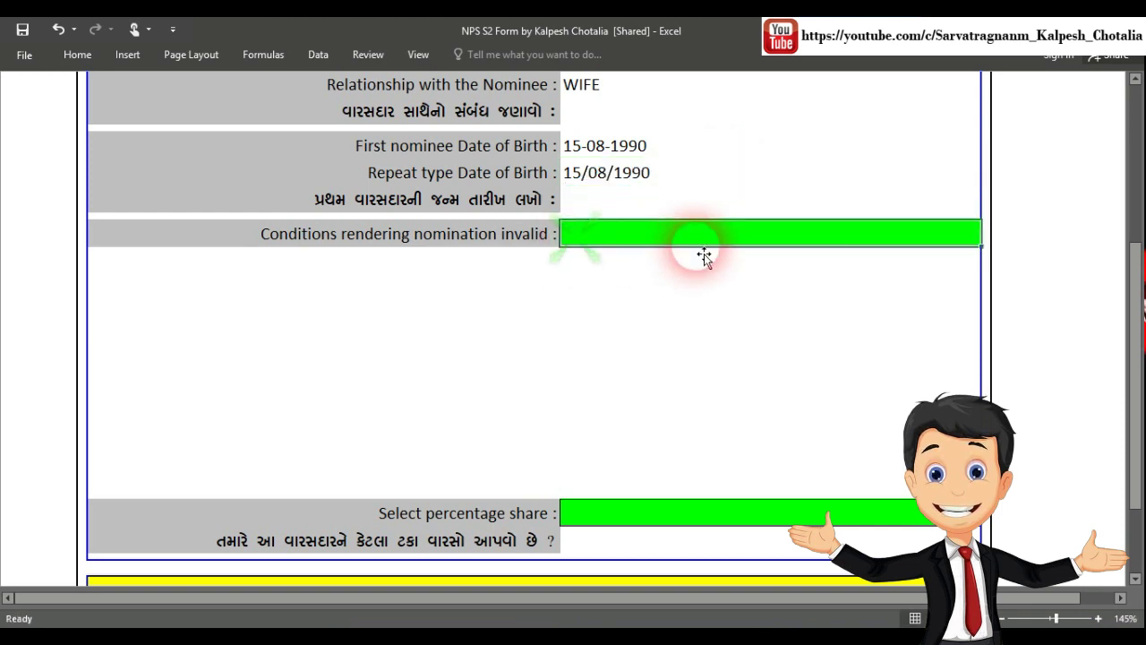
pyautogui.write('D')
pyautogui.click(302, 246)
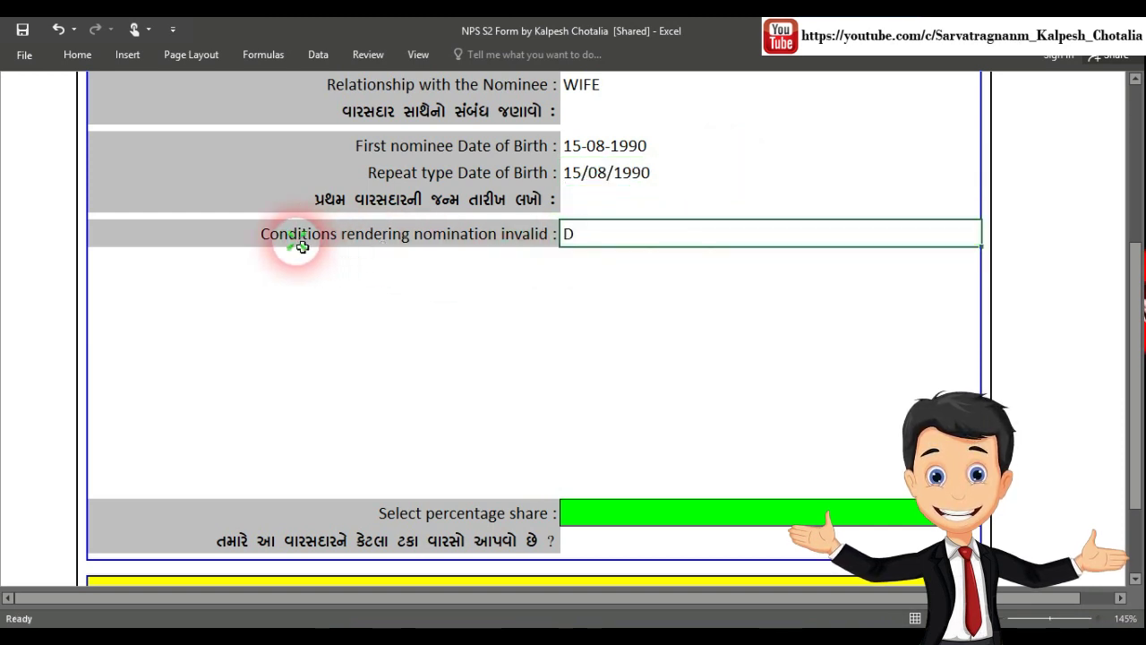
pyautogui.click(600, 238)
pyautogui.write('E')
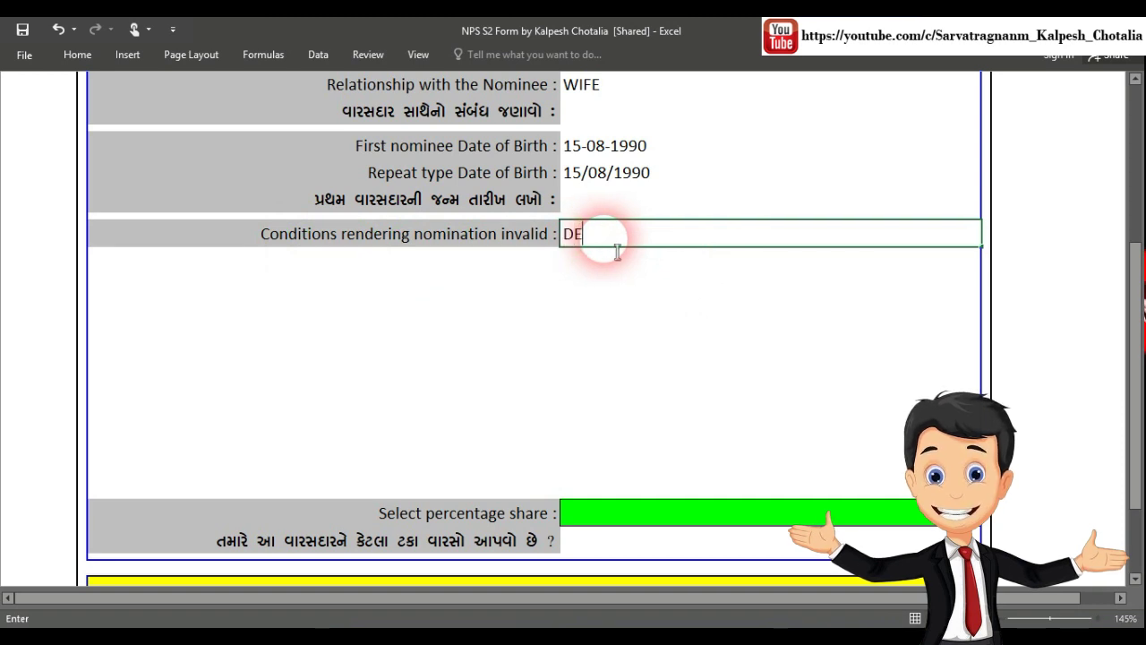
pyautogui.write('ATH')
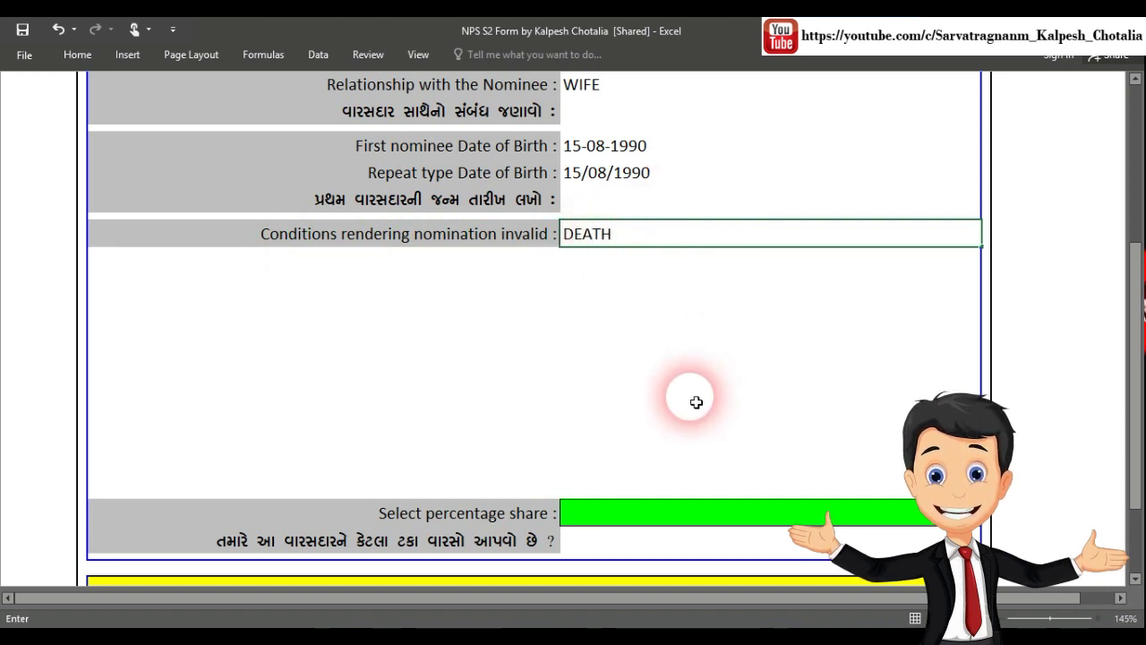
# Confirm DEATH as the condition and choose a 50 percentage share for the first nominee
pyautogui.press('Return')
pyautogui.scroll(-2, 675, 409)
pyautogui.click(643, 375)
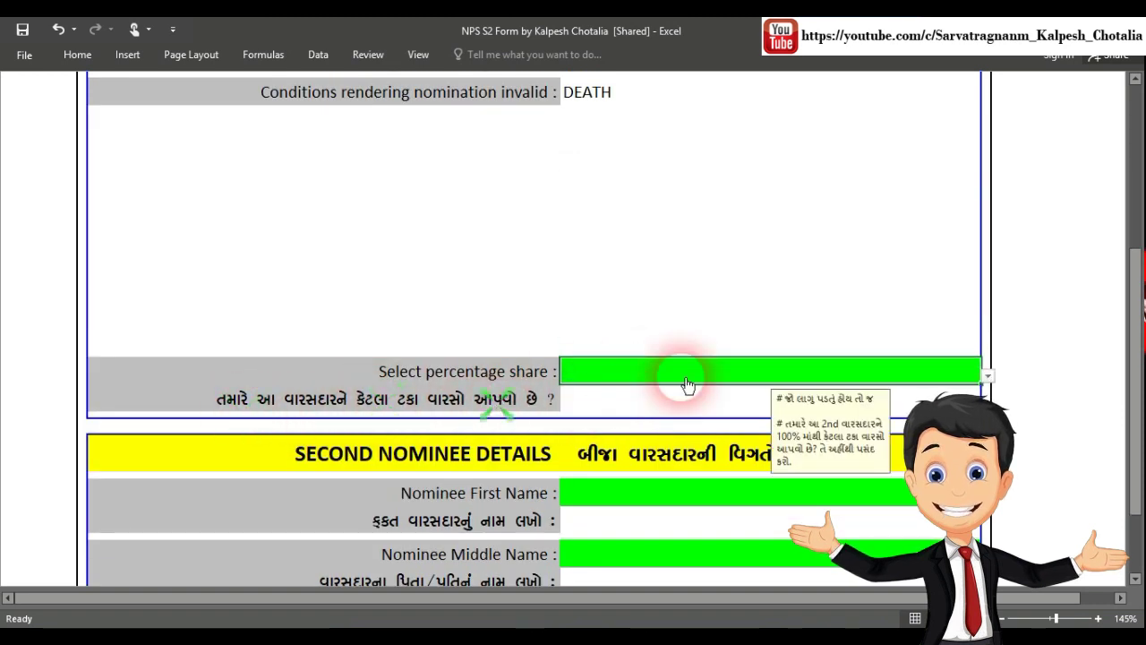
pyautogui.click(984, 376)
pyautogui.click(624, 409)
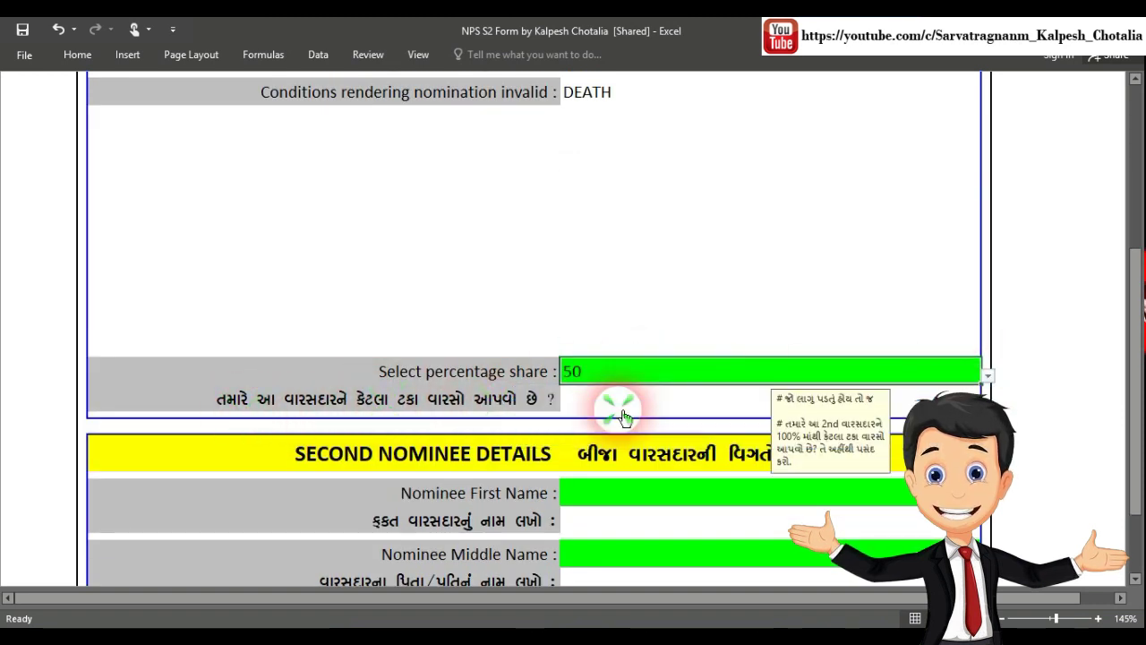
pyautogui.scroll(-3, 653, 295)
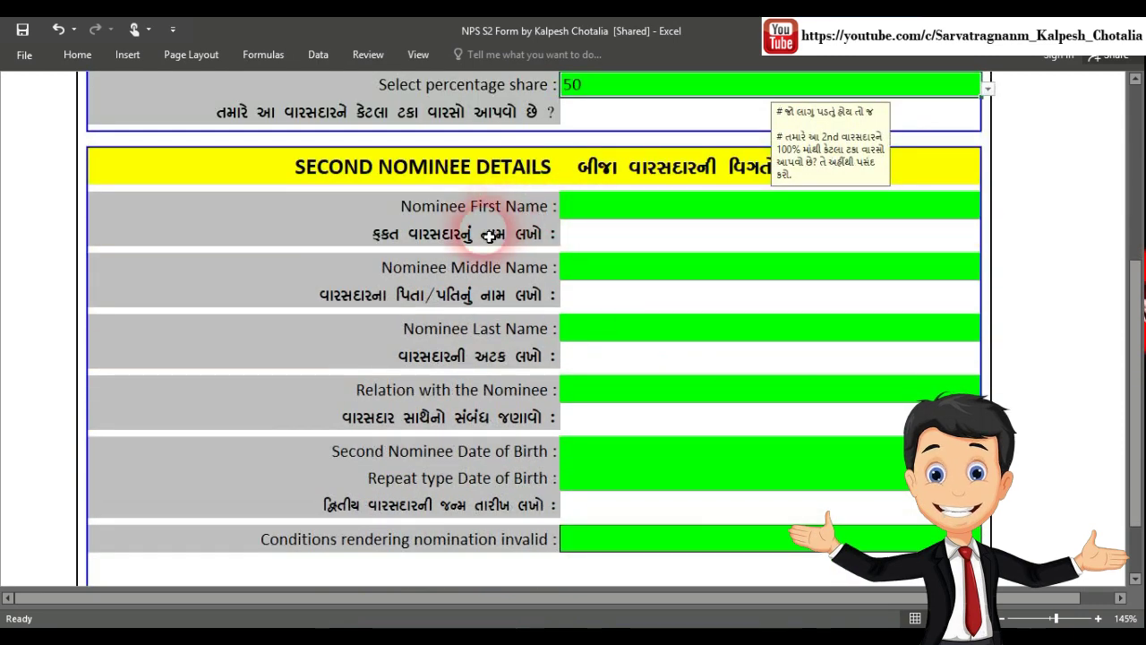
# Enter the second nominee's first, middle and last names
pyautogui.click(611, 207)
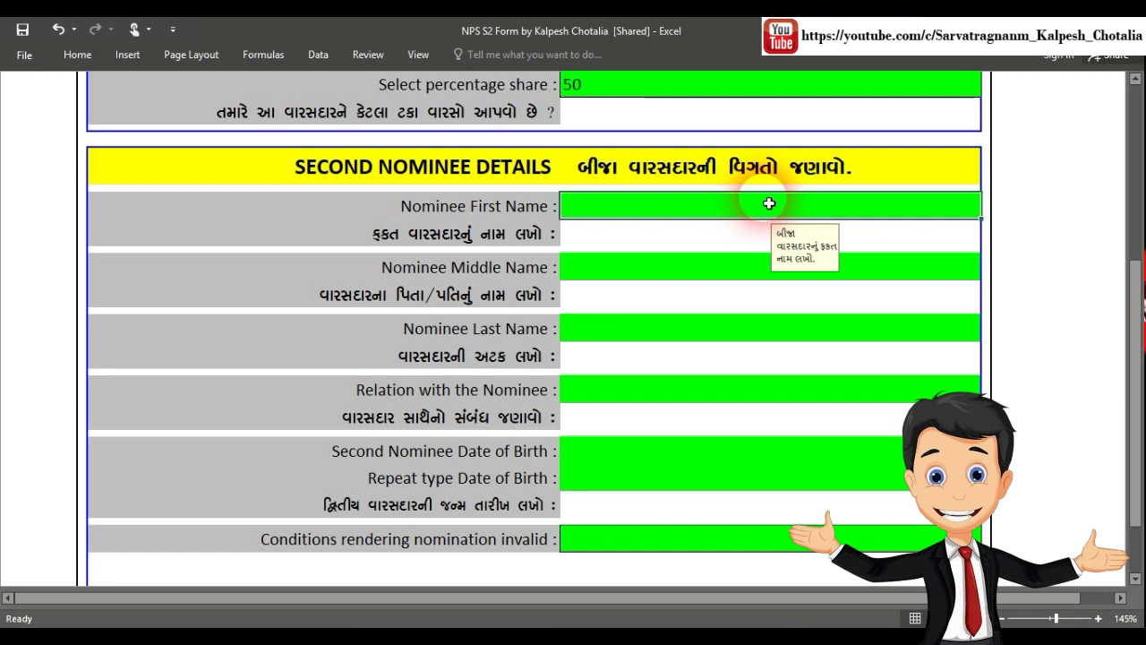
pyautogui.write('JEET')
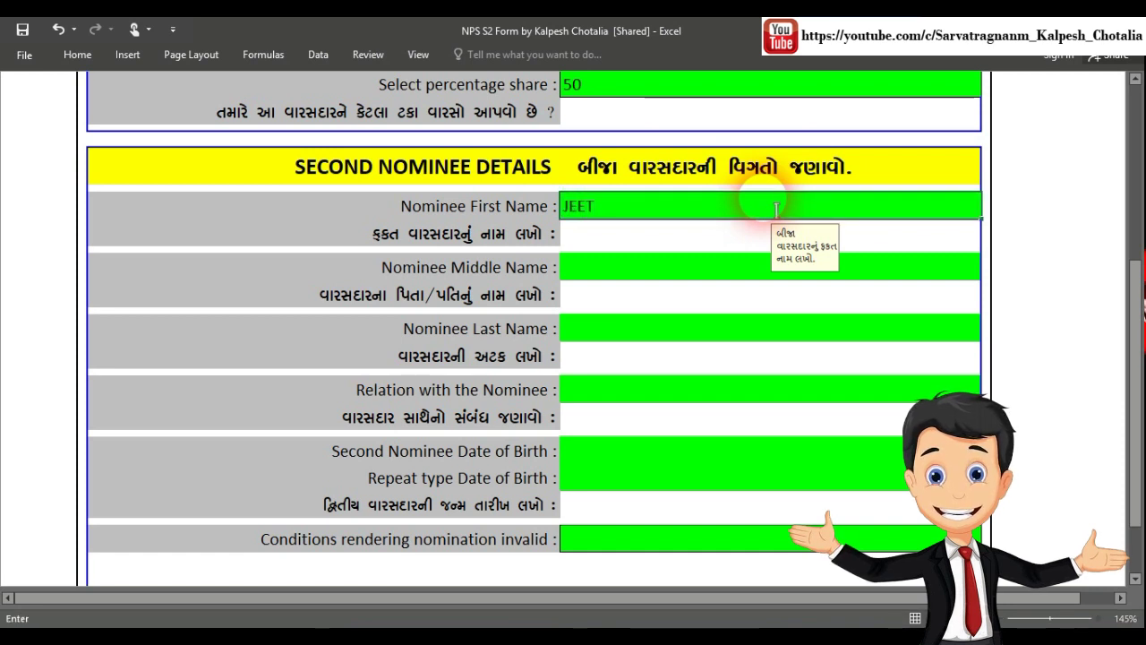
pyautogui.click(589, 274)
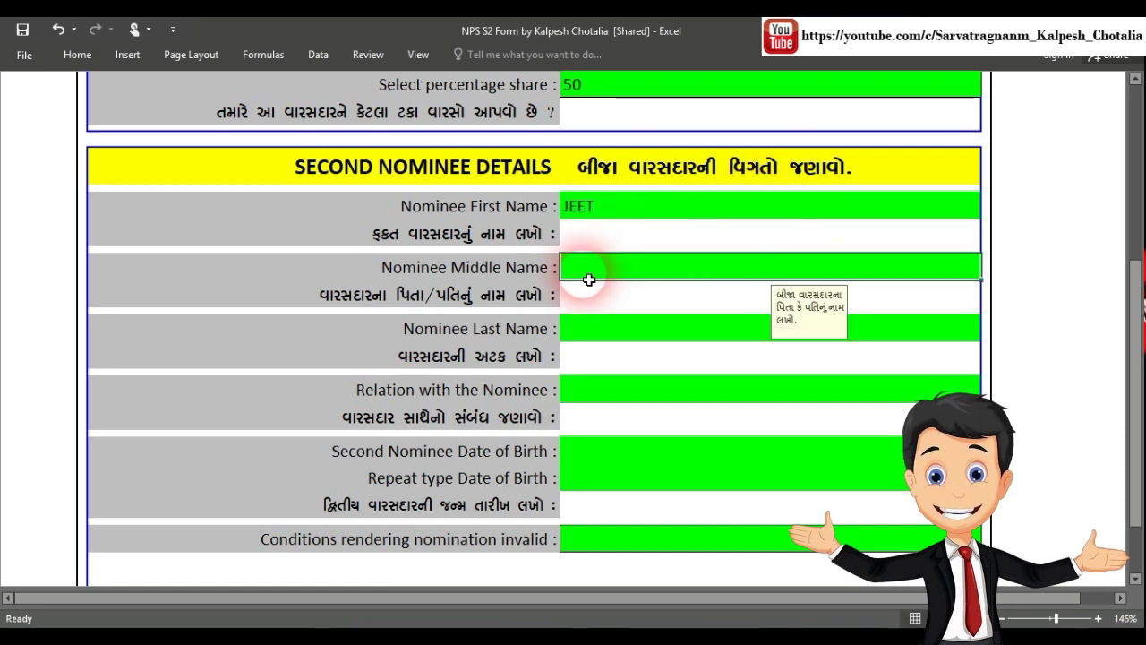
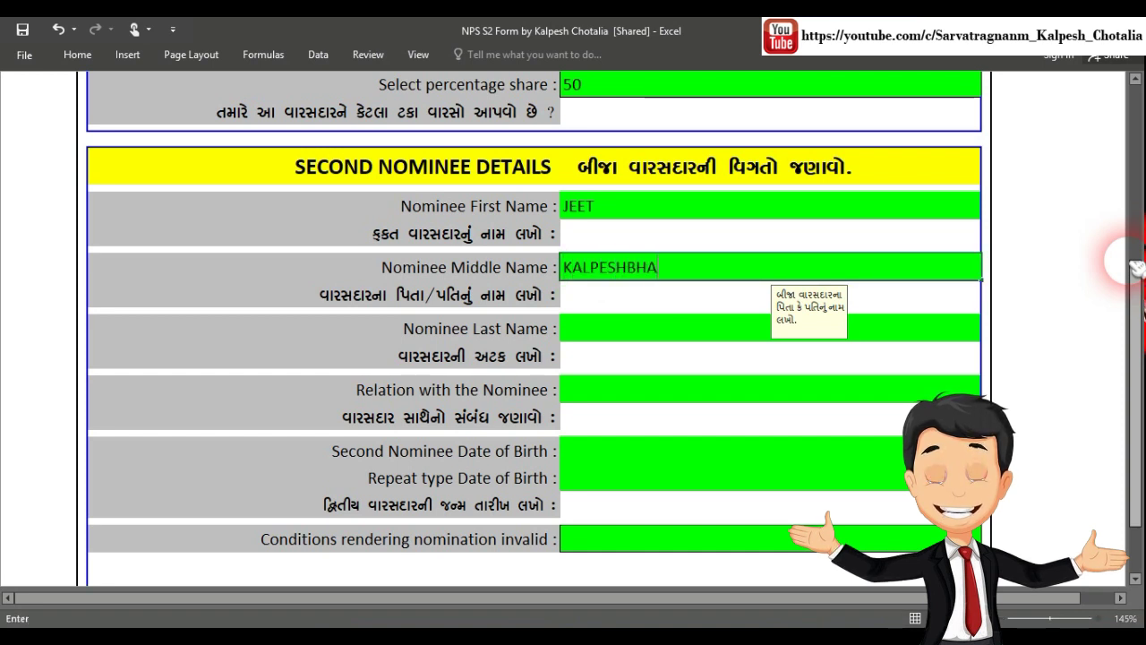
pyautogui.press('Return')
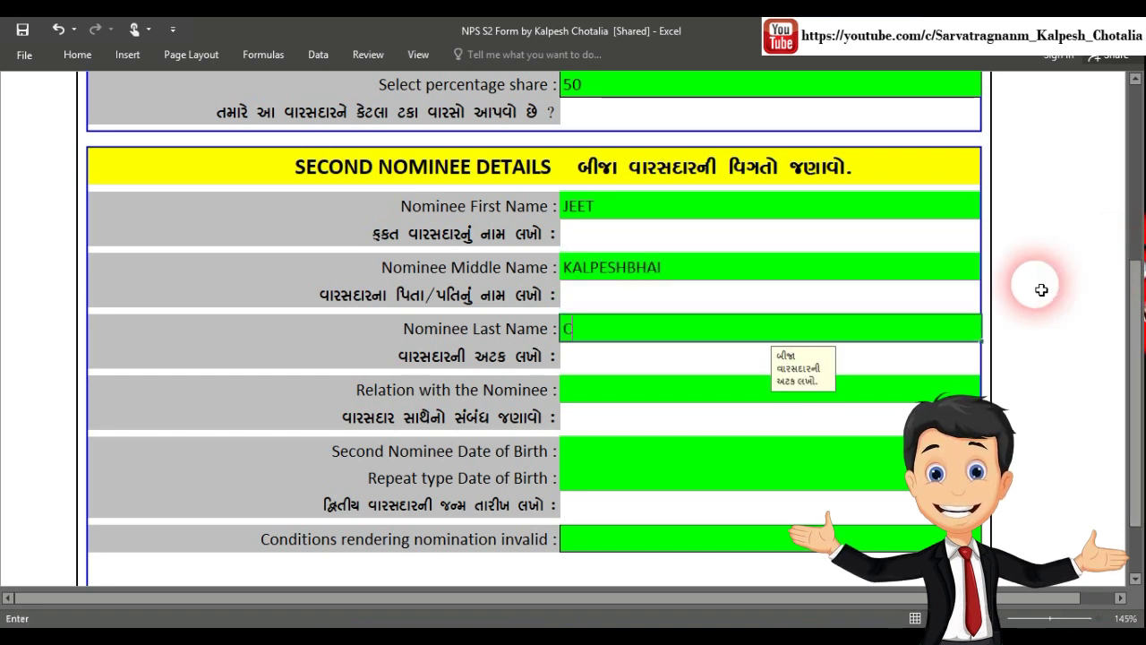
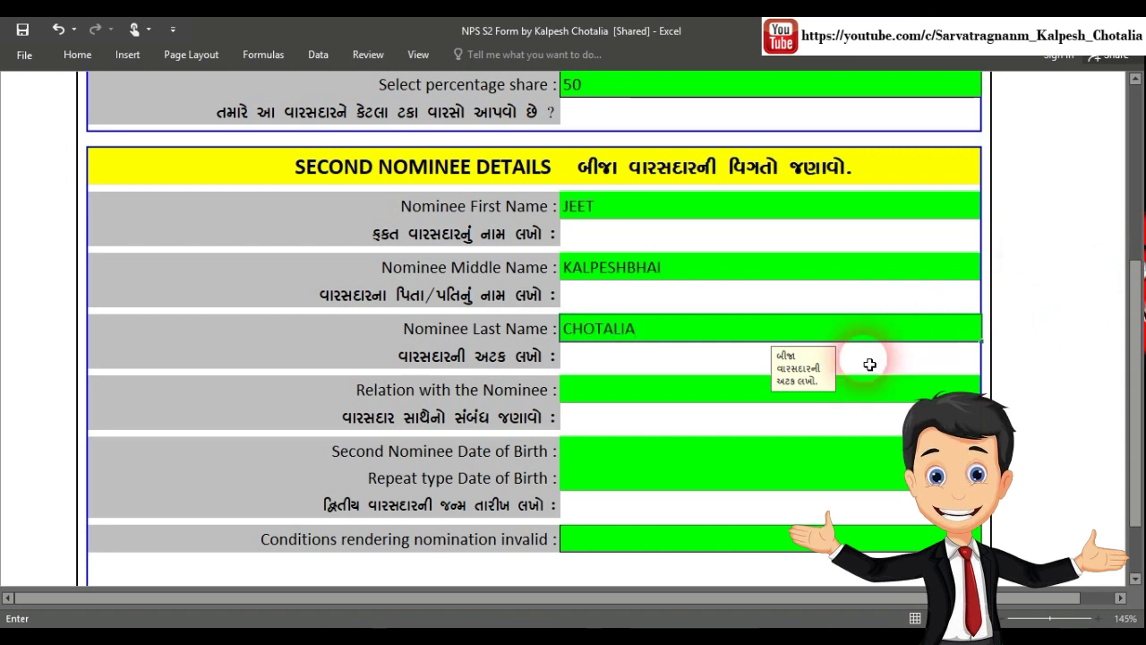
# Set the second nominee's relation to SON
pyautogui.click(616, 396)
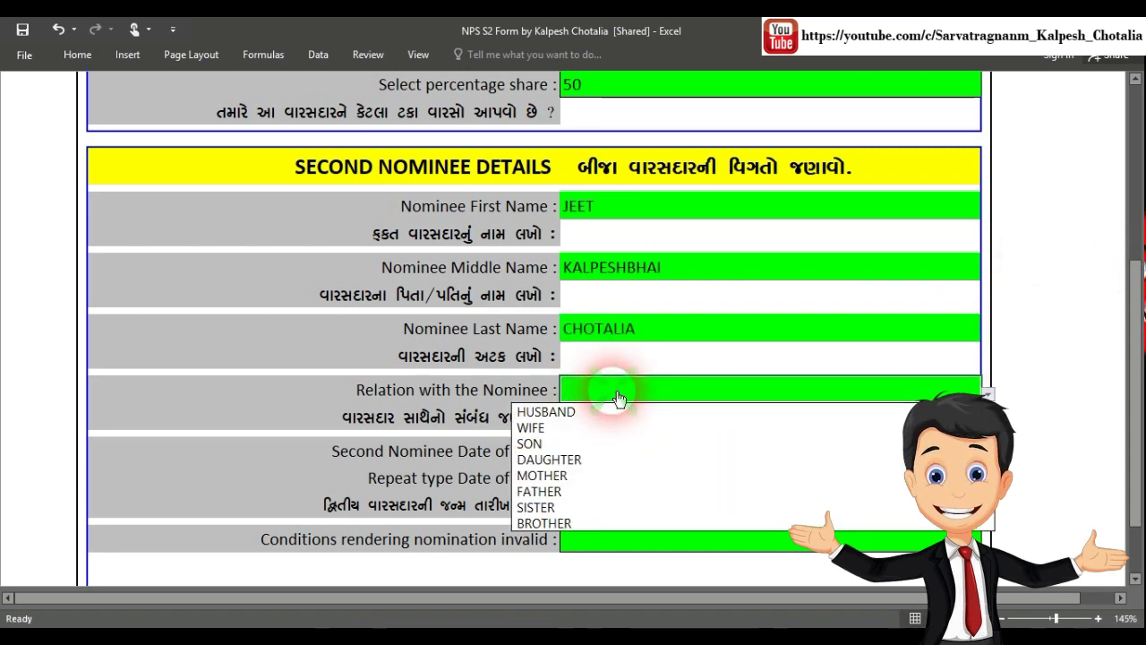
pyautogui.click(580, 447)
pyautogui.scroll(-3, 809, 349)
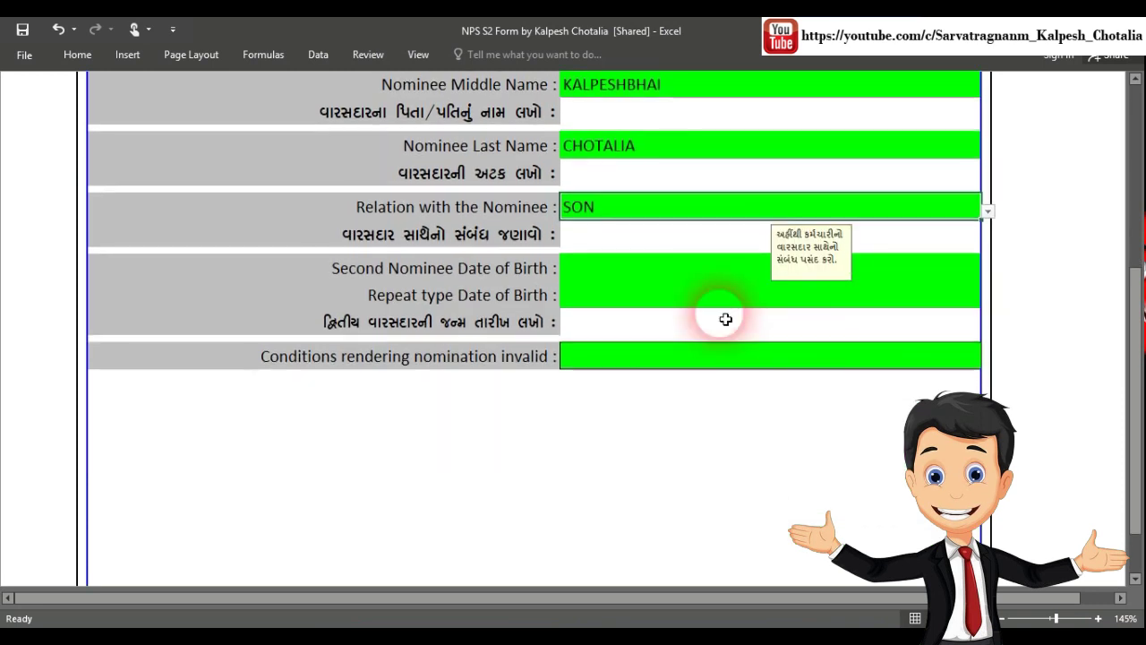
pyautogui.click(603, 266)
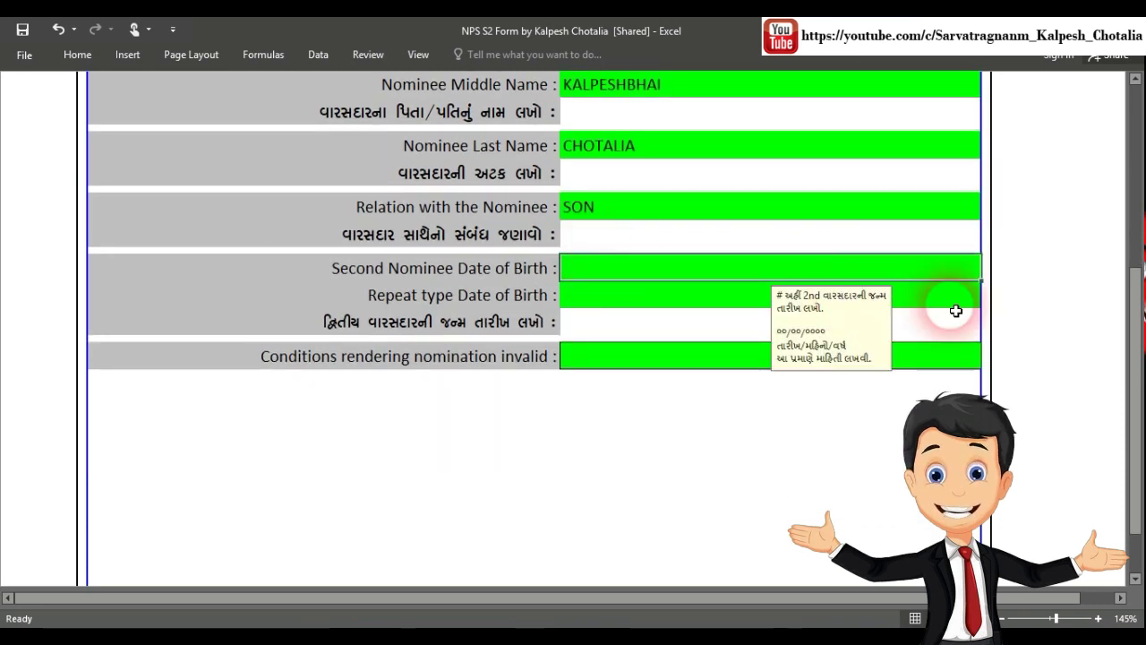
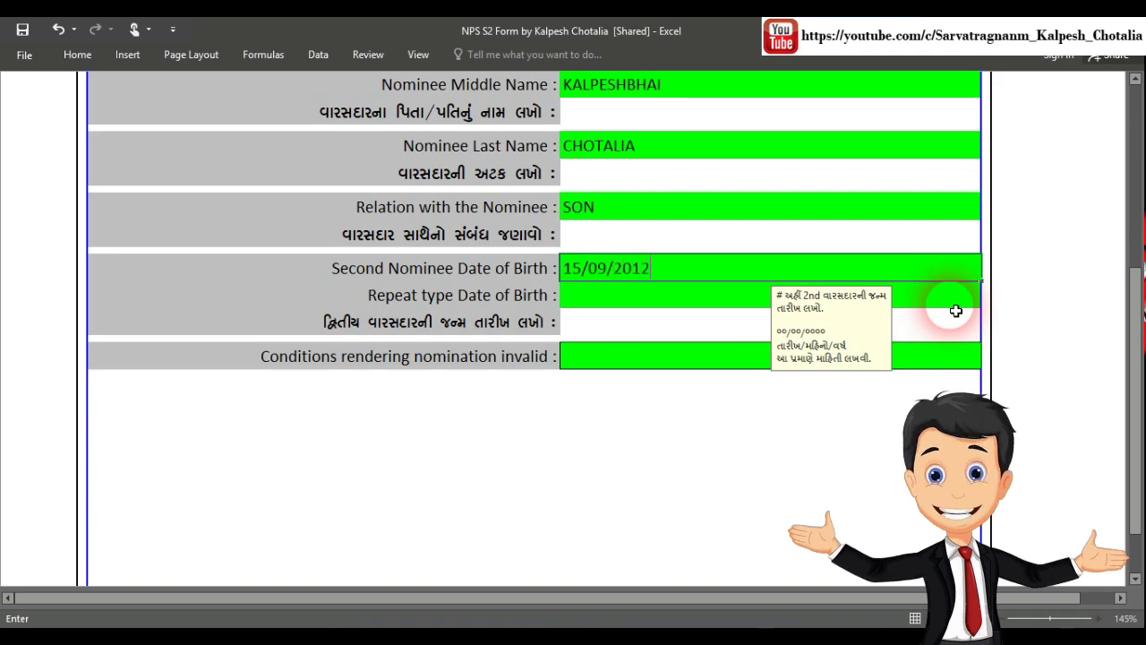
pyautogui.press('Return')
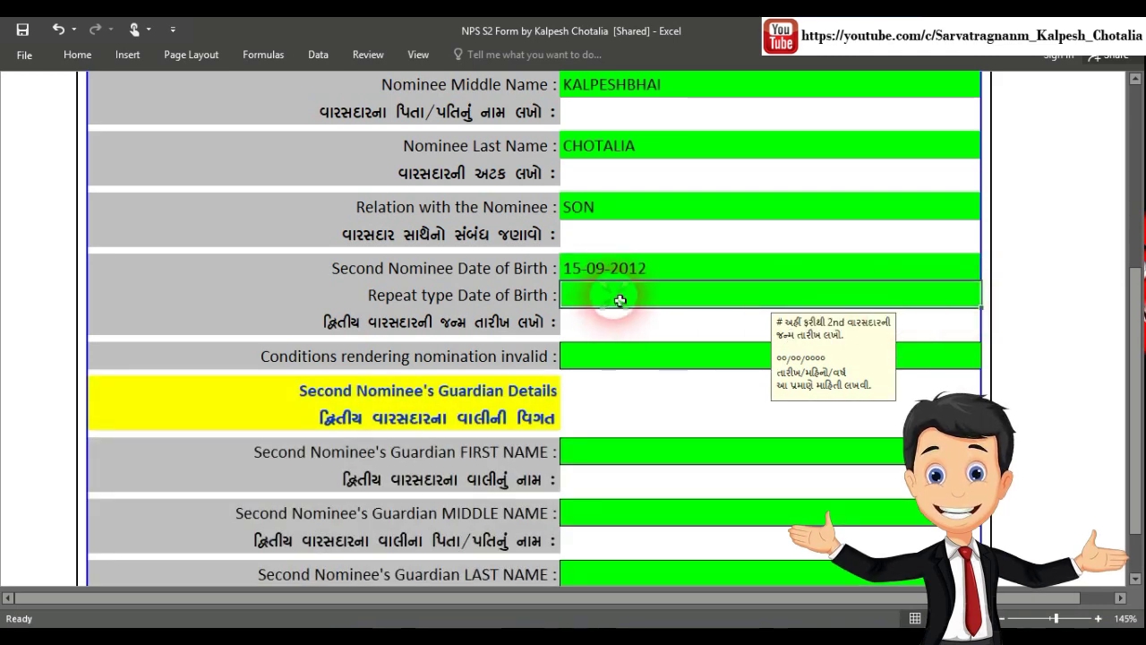
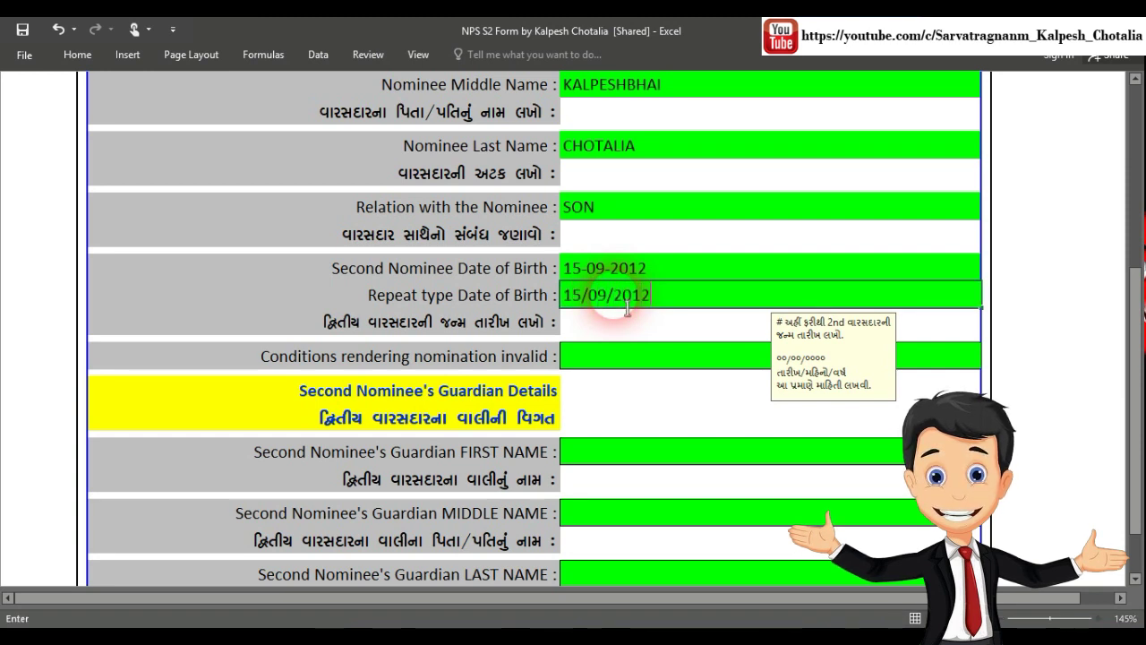
pyautogui.press('Return')
# Enter DEATH as the second nominee's invalidating condition
pyautogui.scroll(-1, 685, 299)
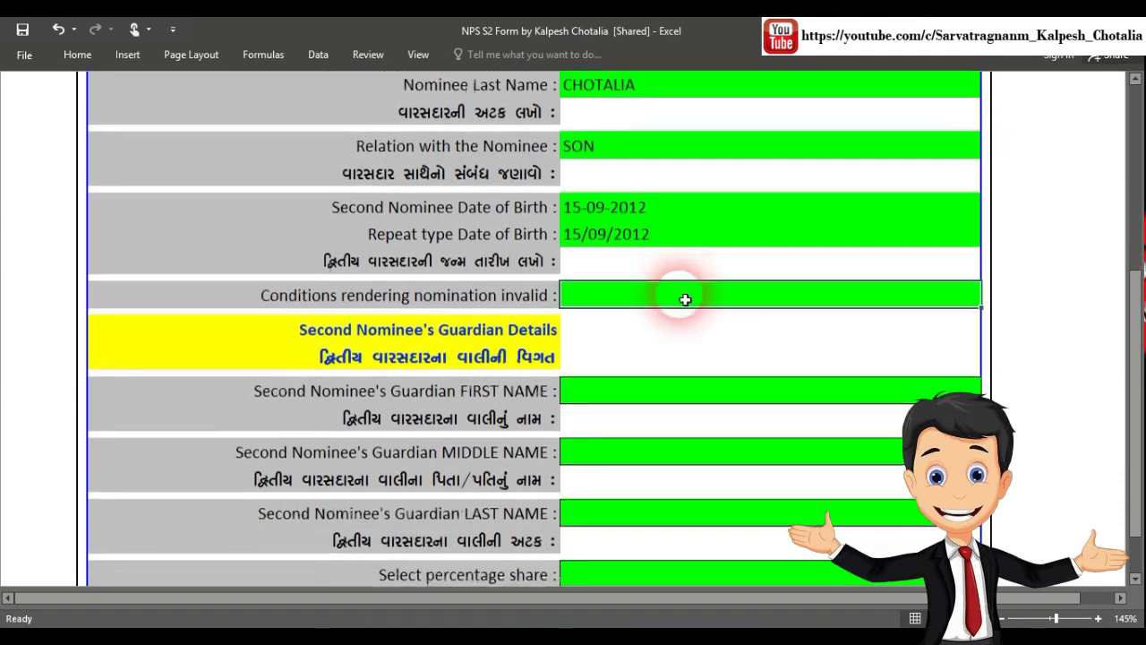
pyautogui.write('DEA')
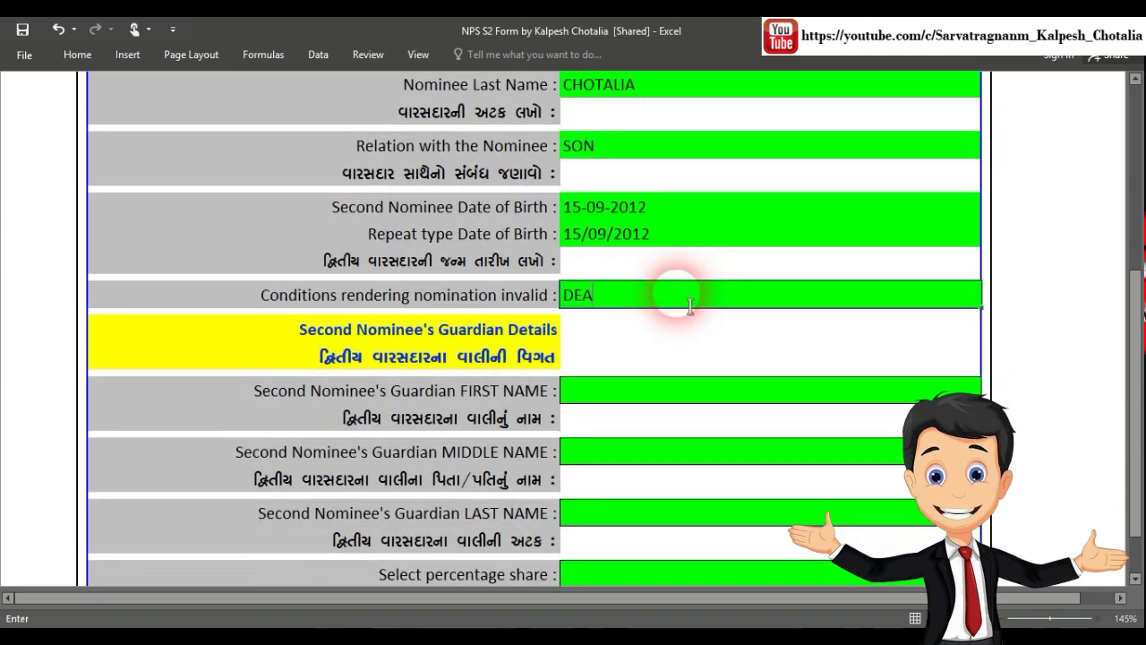
pyautogui.write('TH')
pyautogui.press('Return')
pyautogui.scroll(-1, 671, 289)
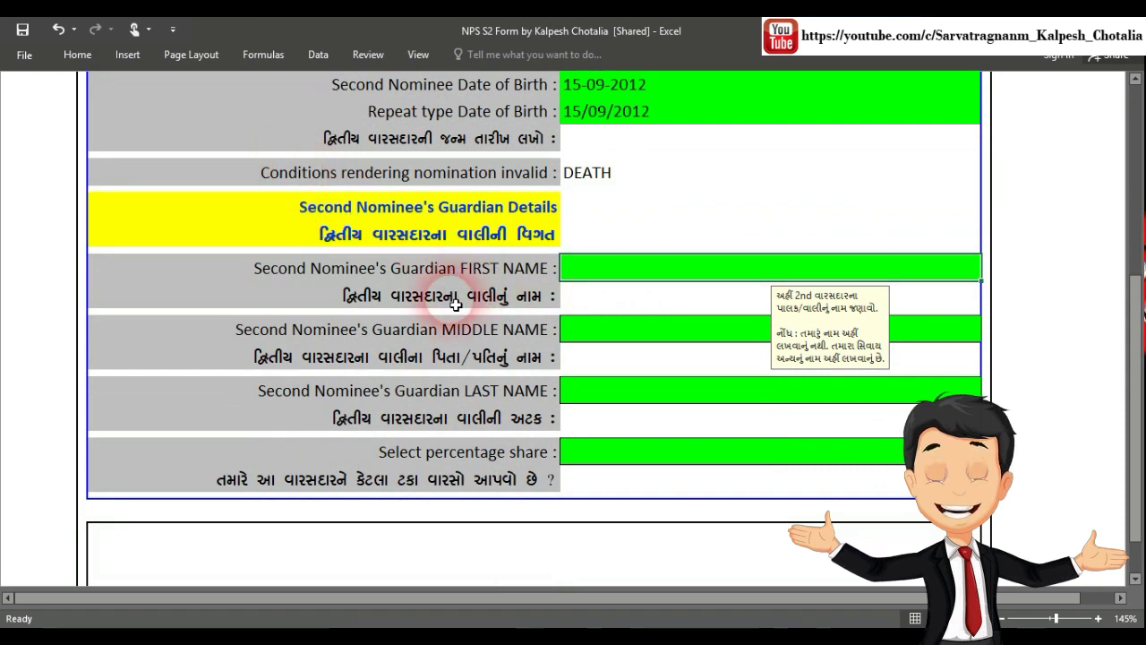
# Enter the guardian's first, middle and last names for the second nominee
pyautogui.click(638, 277)
pyautogui.scroll(-1, 865, 184)
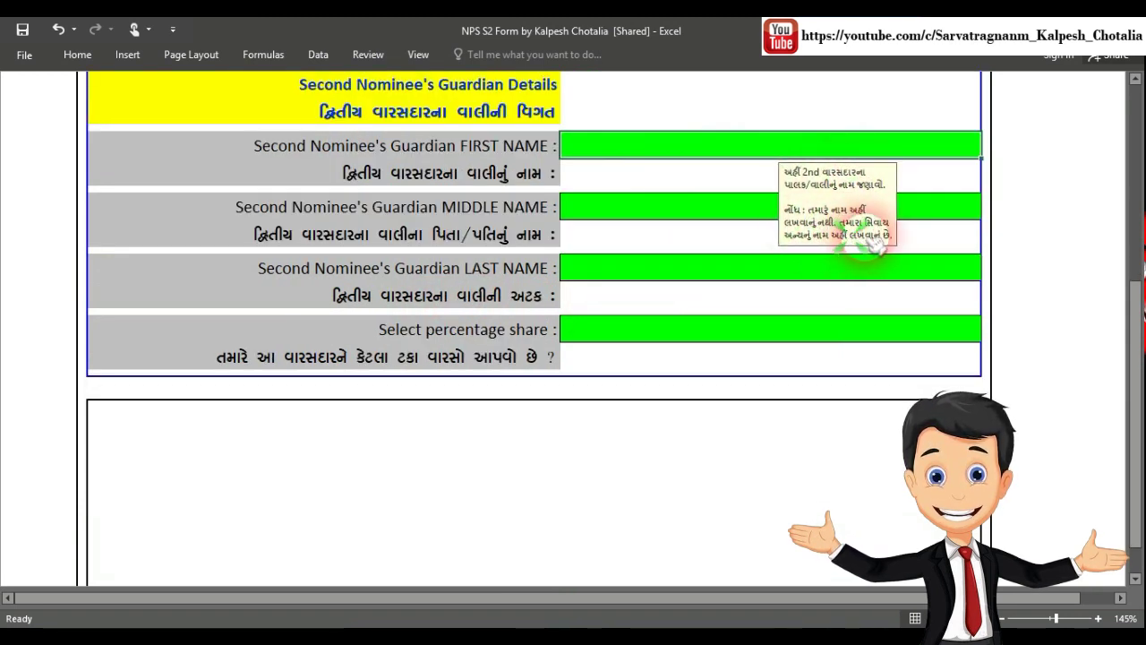
pyautogui.click(772, 160)
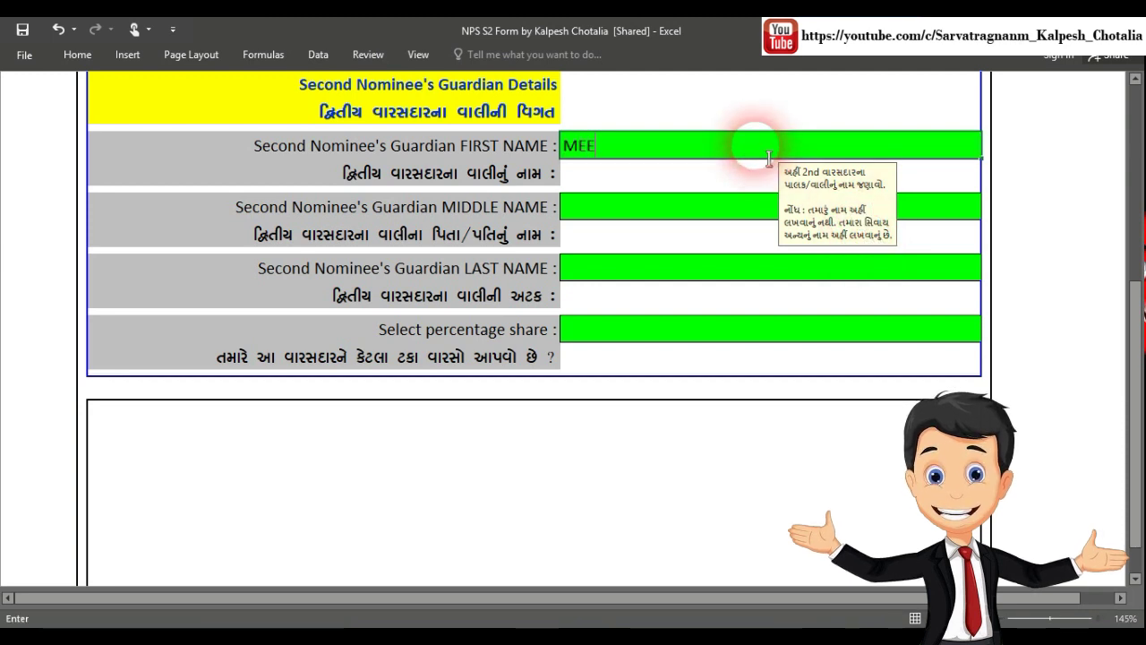
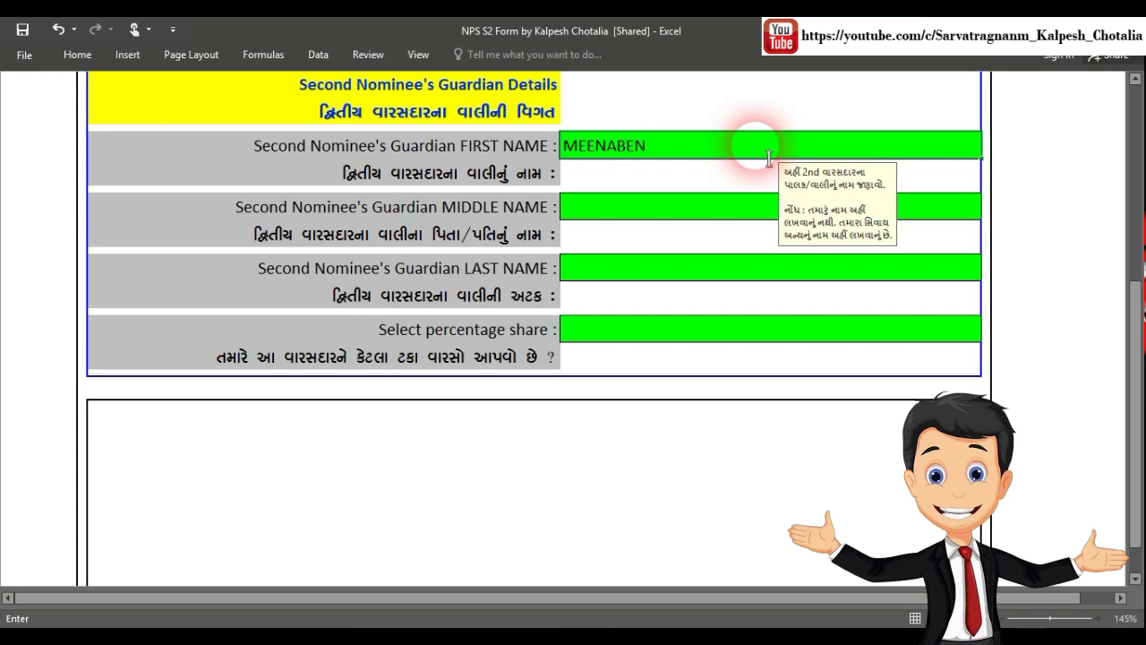
pyautogui.click(624, 207)
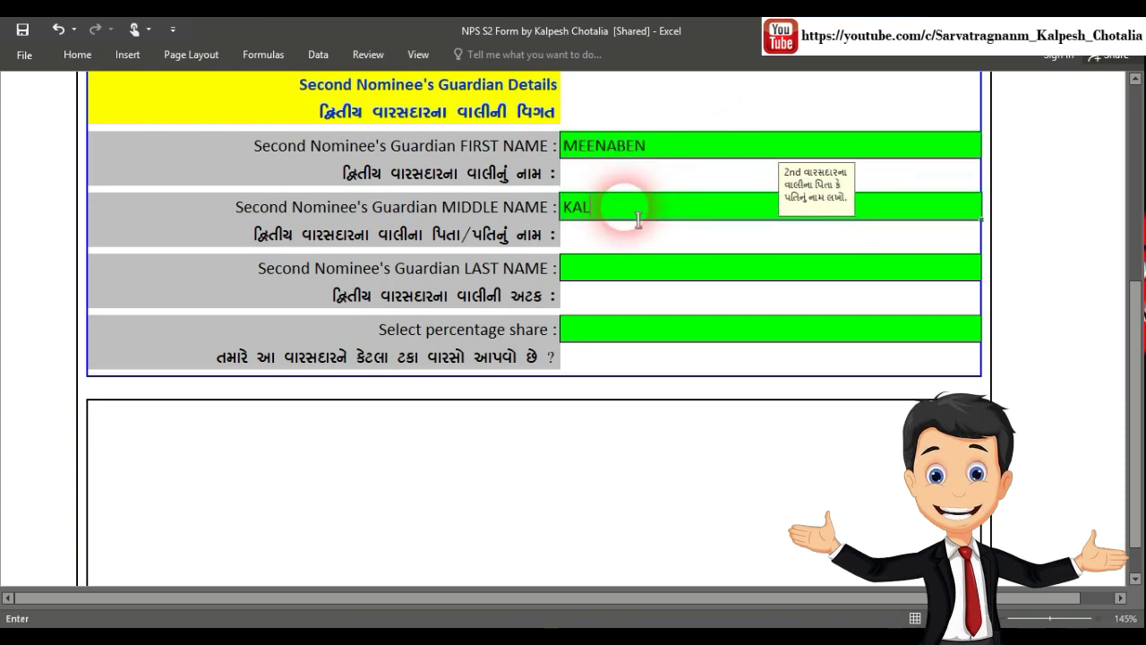
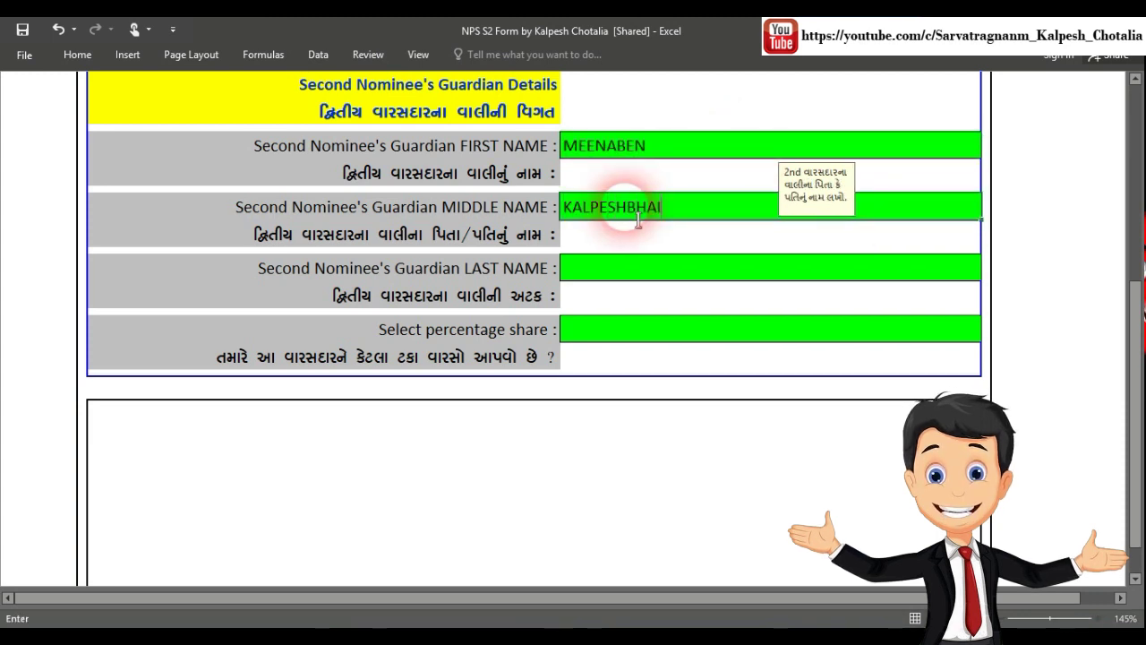
pyautogui.press('Return')
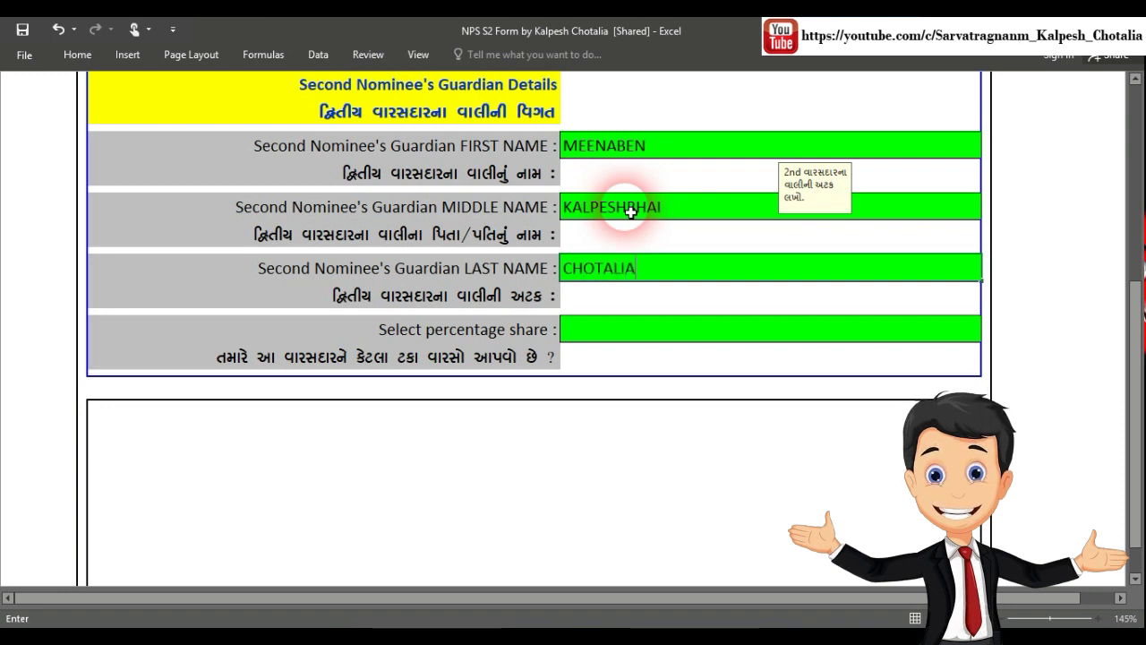
# Choose a 50 percentage share for the second nominee
pyautogui.click(598, 339)
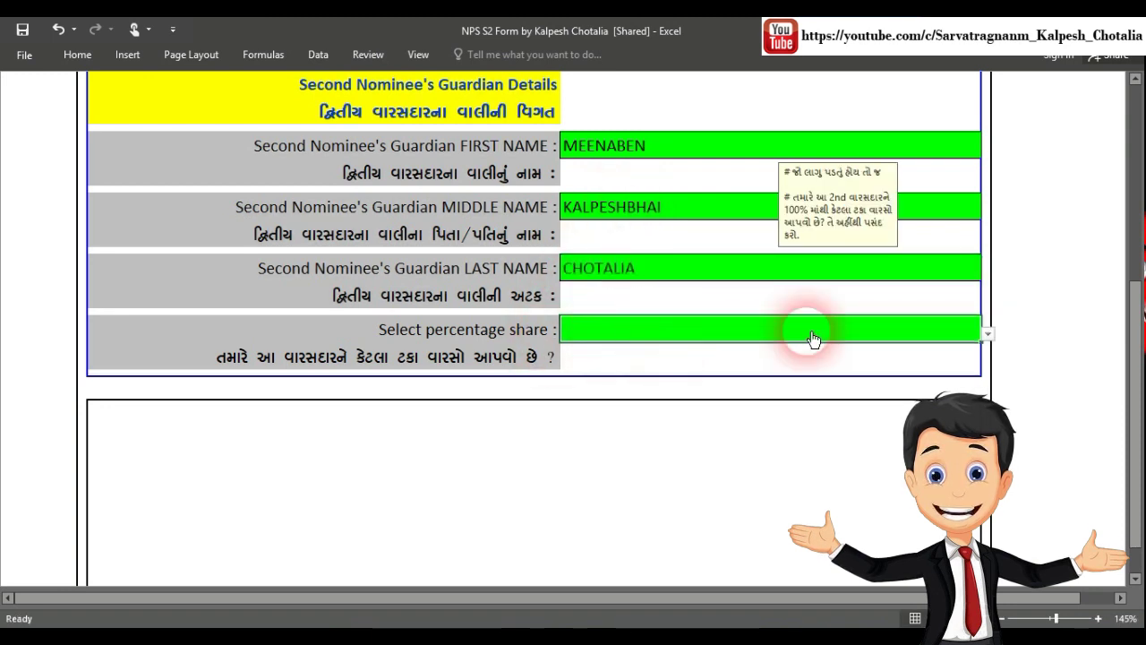
pyautogui.click(988, 332)
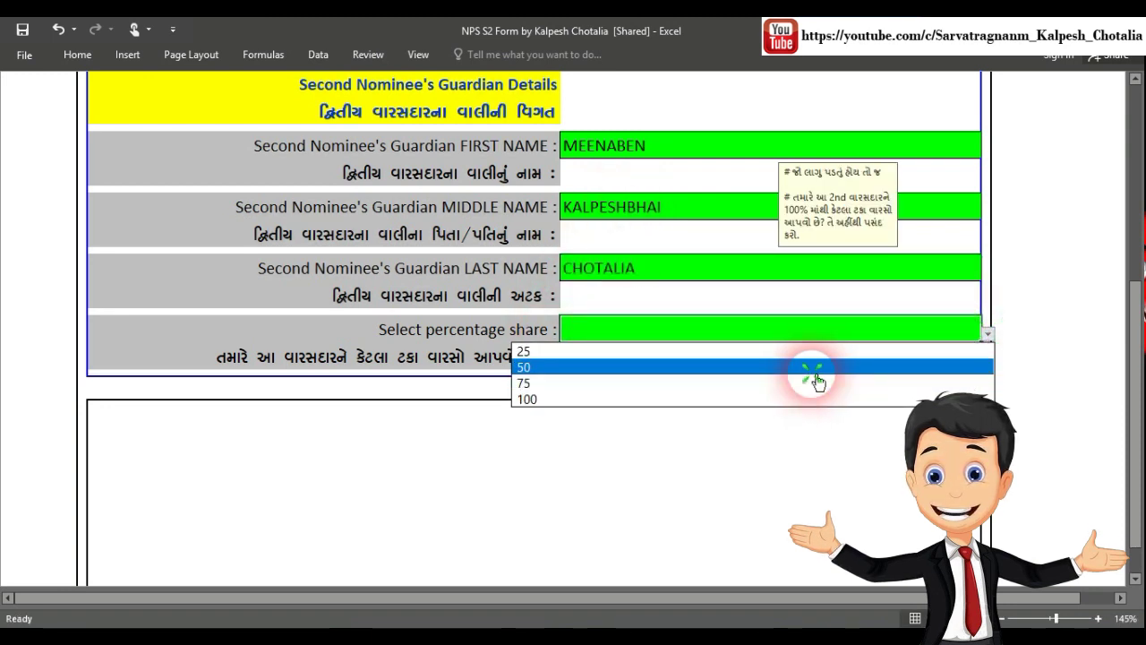
pyautogui.click(816, 367)
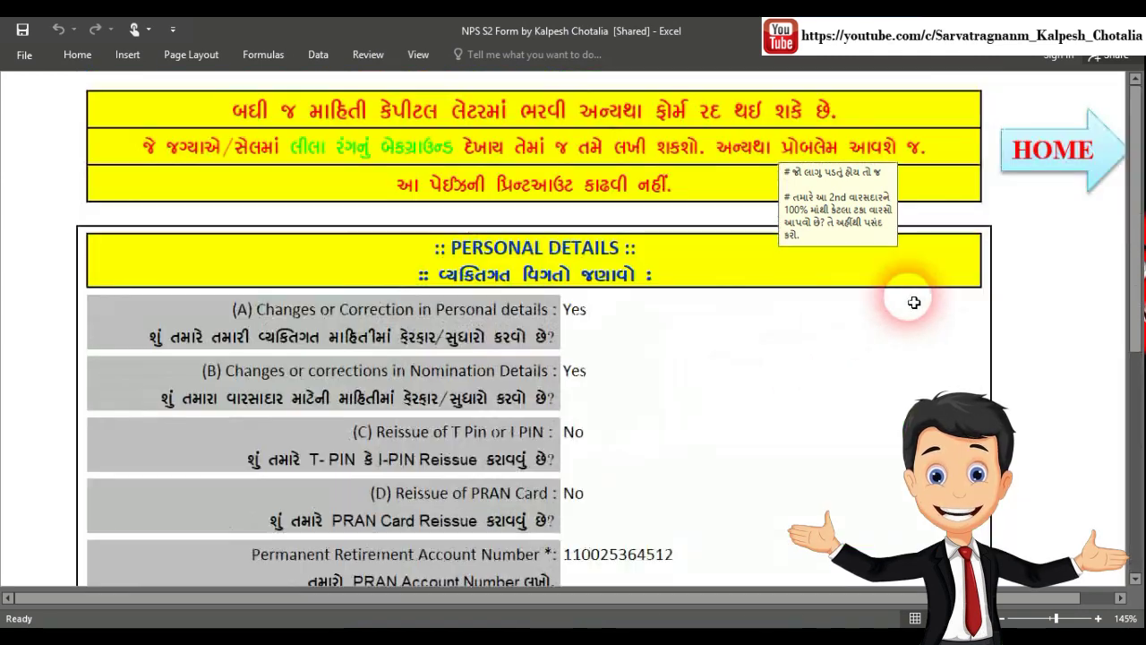
# Go from HOME to the Print Out Page and print the completed Annexure S2 form with Ctrl+P
pyautogui.click(1061, 165)
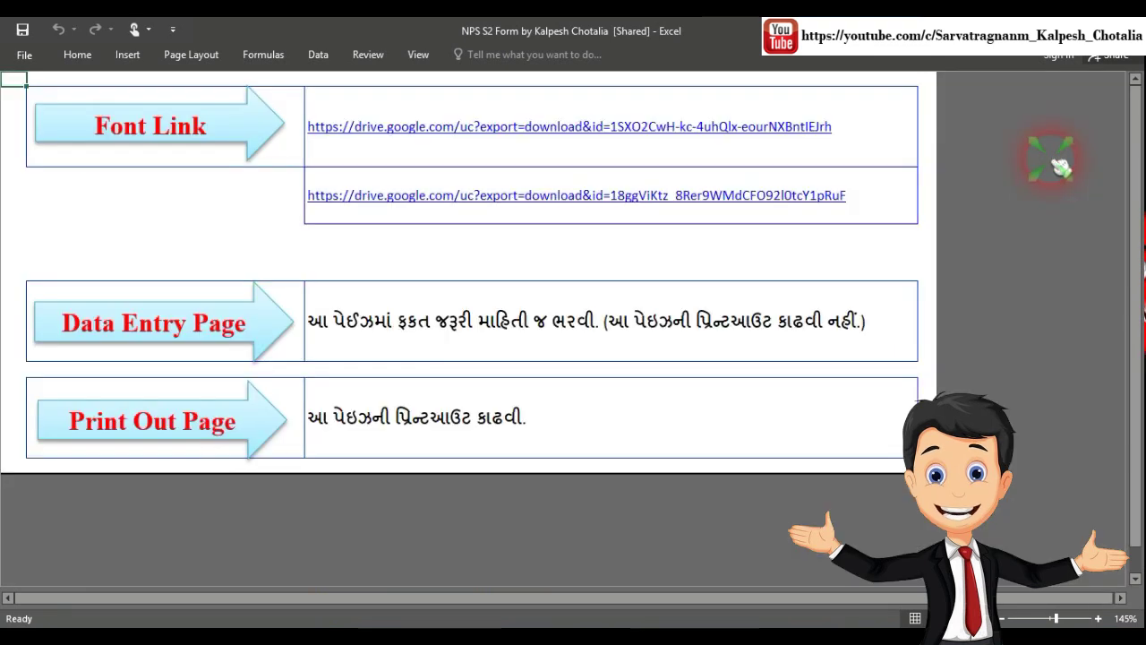
pyautogui.click(224, 430)
pyautogui.hotkey('ctrl', 'p')
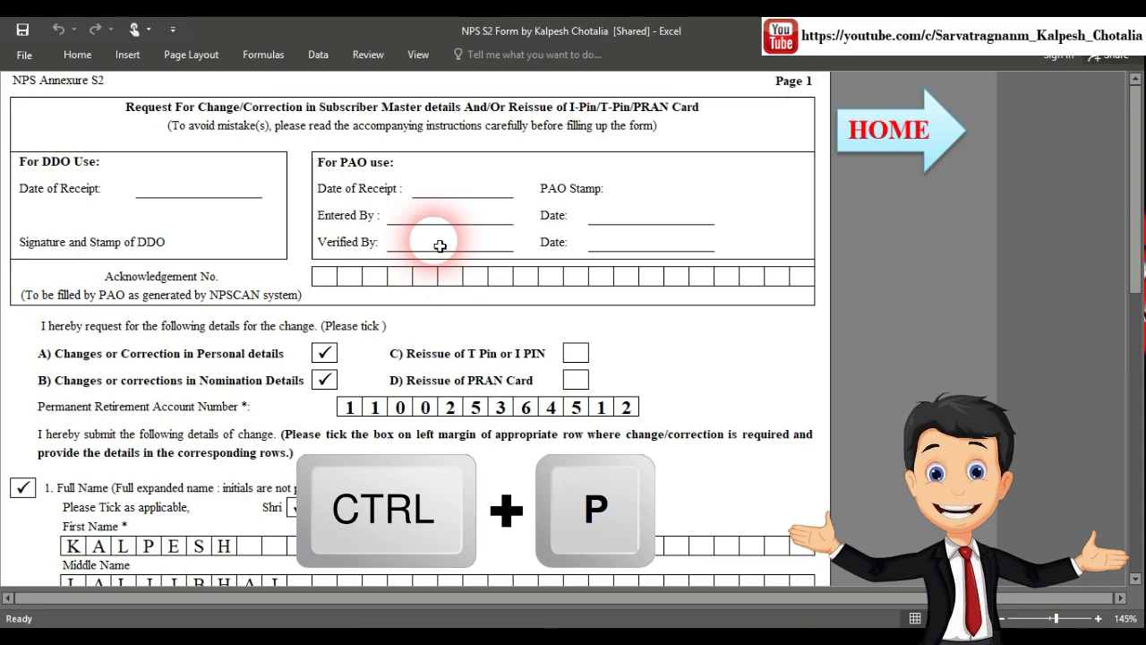
pyautogui.scroll(-5, 440, 245)
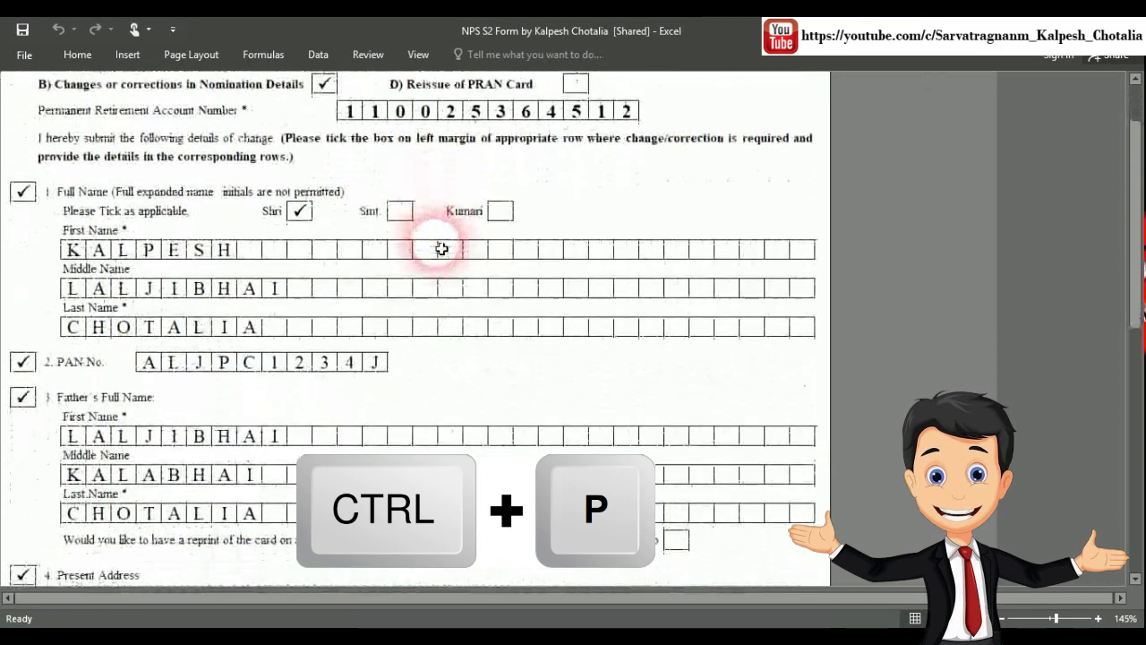
pyautogui.scroll(-1, 440, 248)
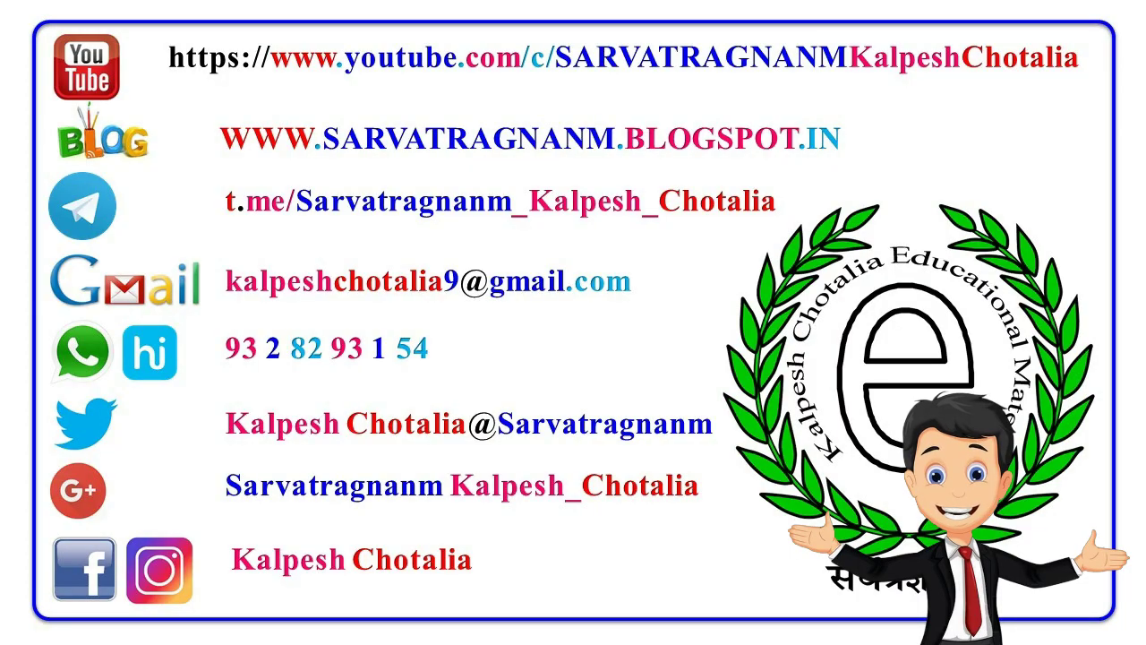